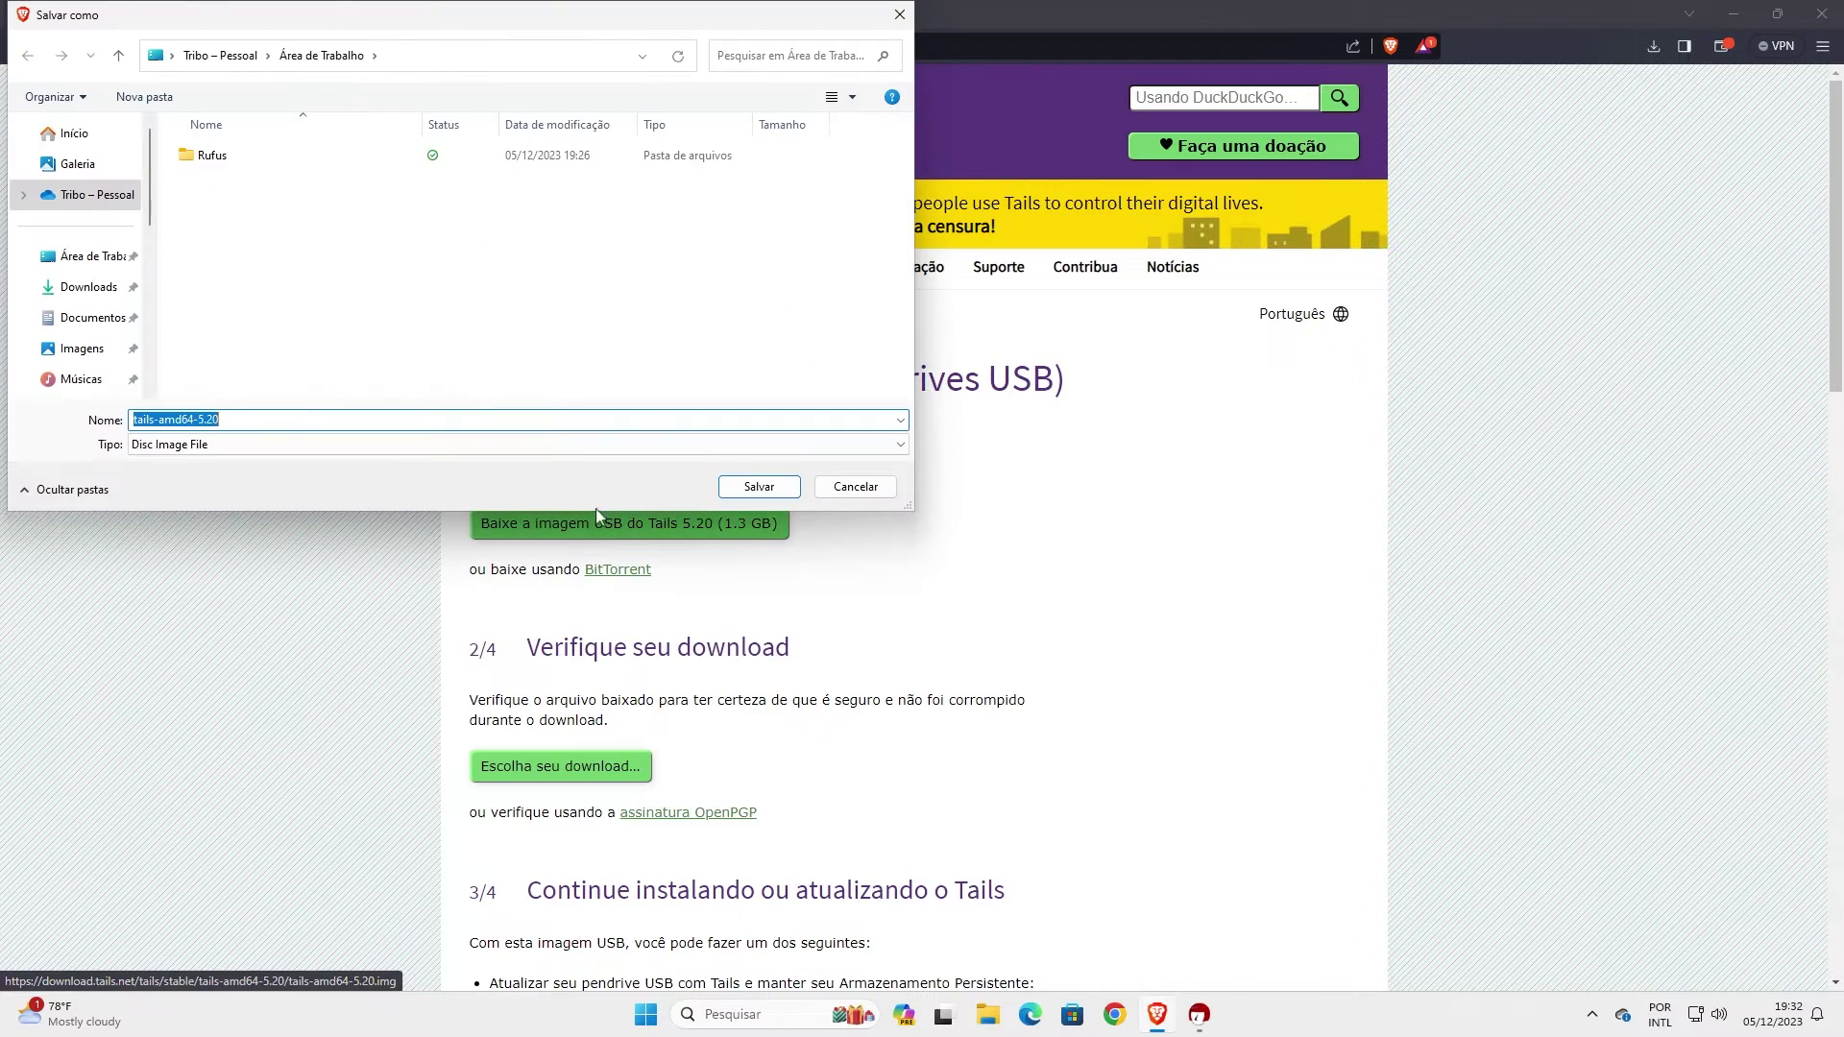
# Save the Tails 5.20 image into the Downloads folder
pyautogui.click(88, 286)
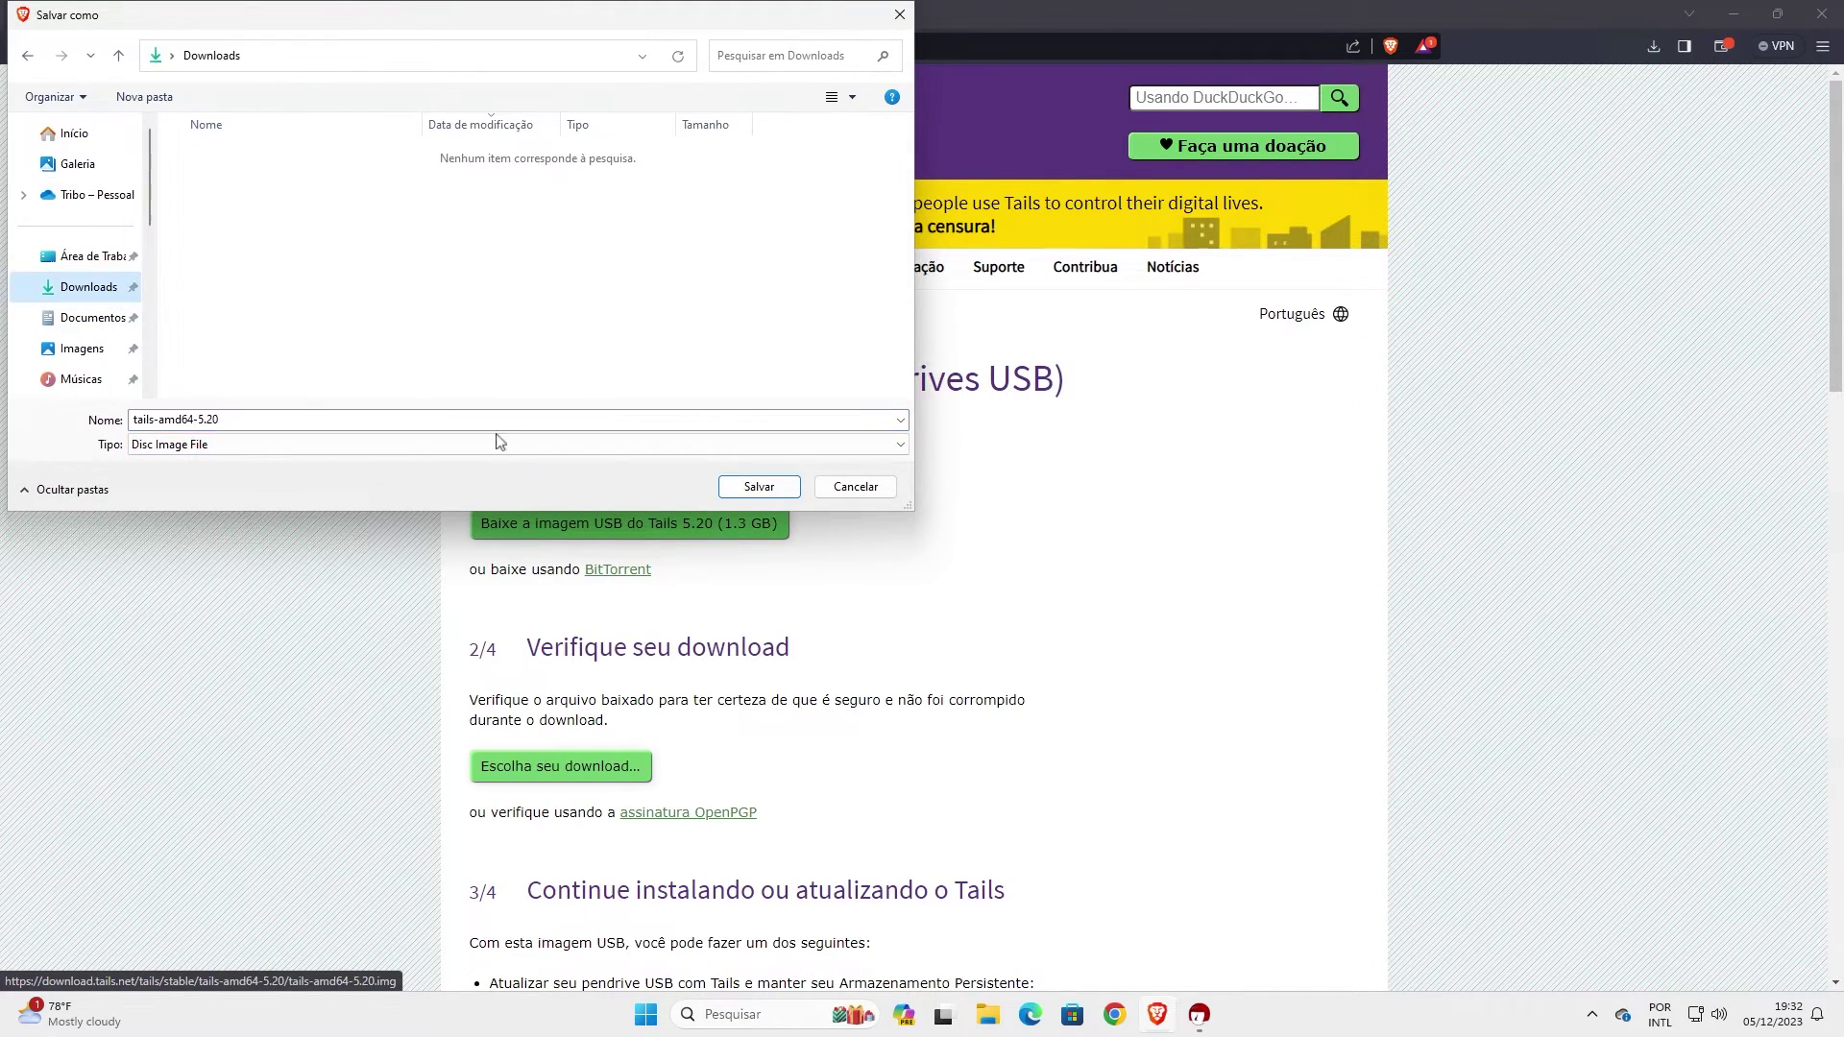
pyautogui.click(759, 487)
pyautogui.scroll(-3, 667, 735)
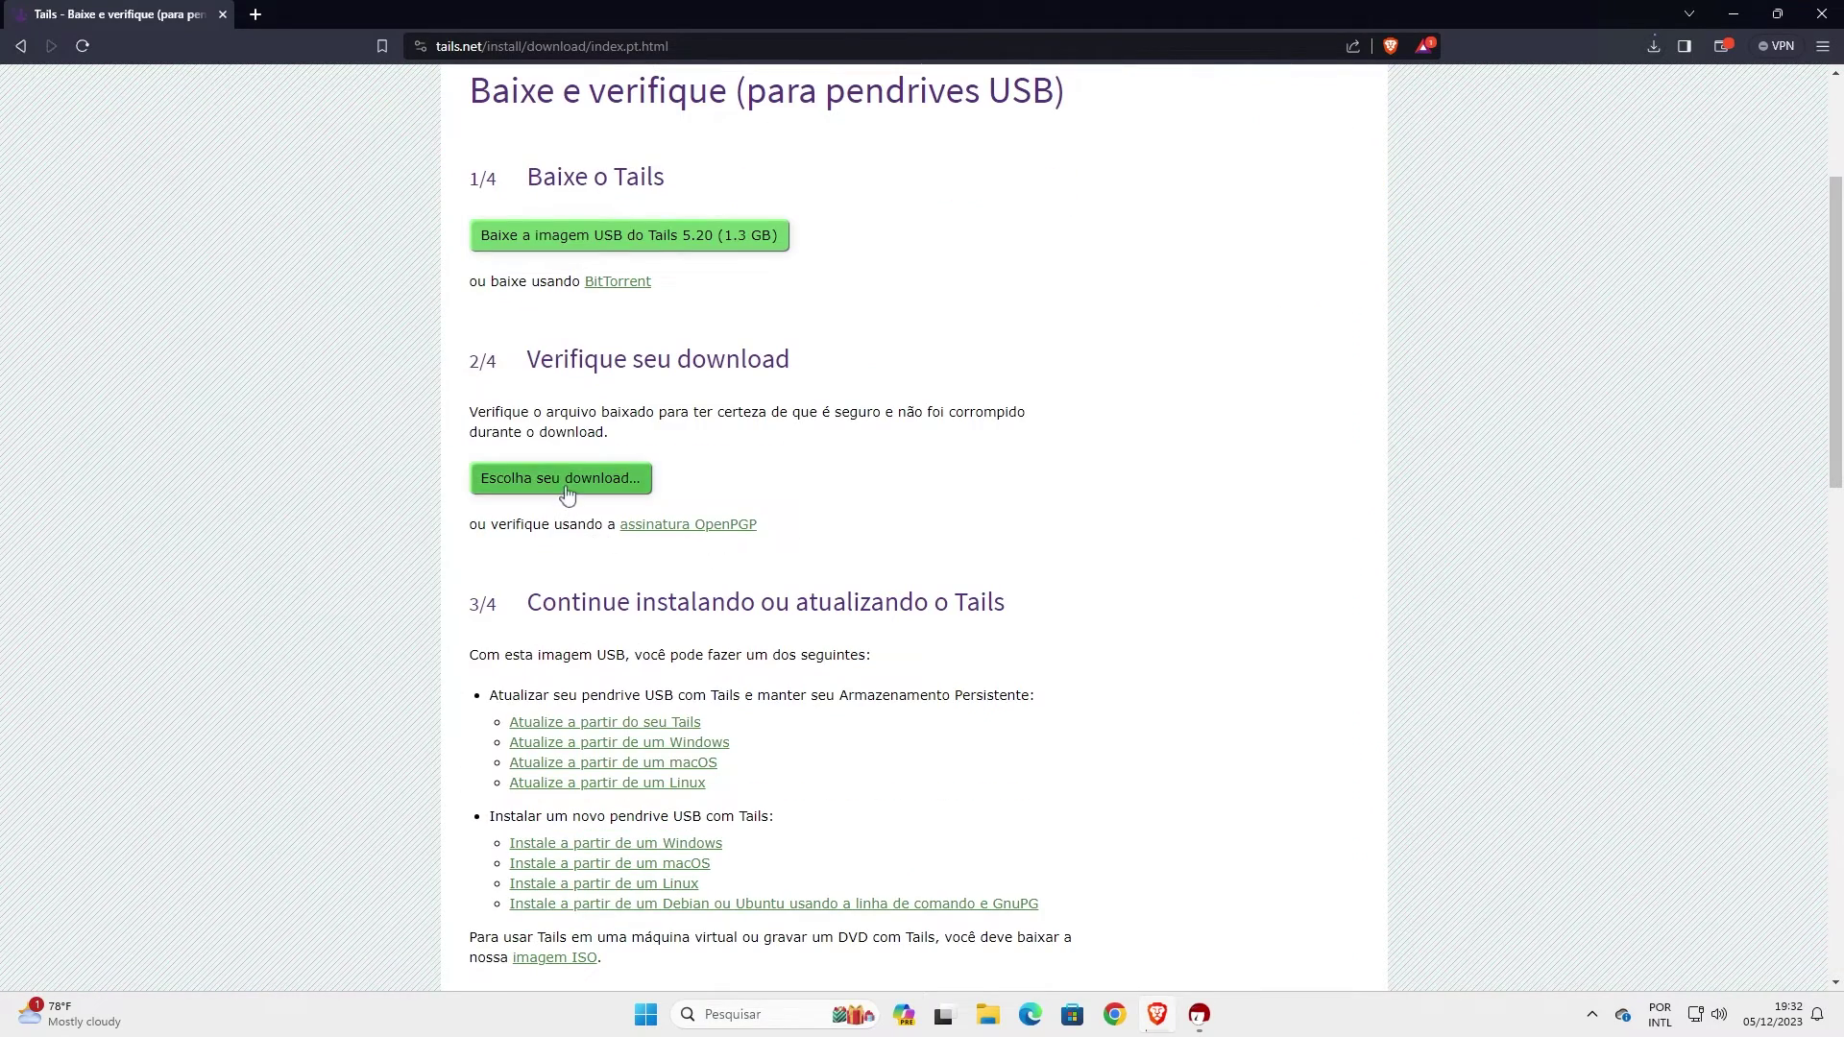
# Save the image's OpenPGP signature (.sig) to Downloads
pyautogui.click(643, 529)
pyautogui.click(588, 582)
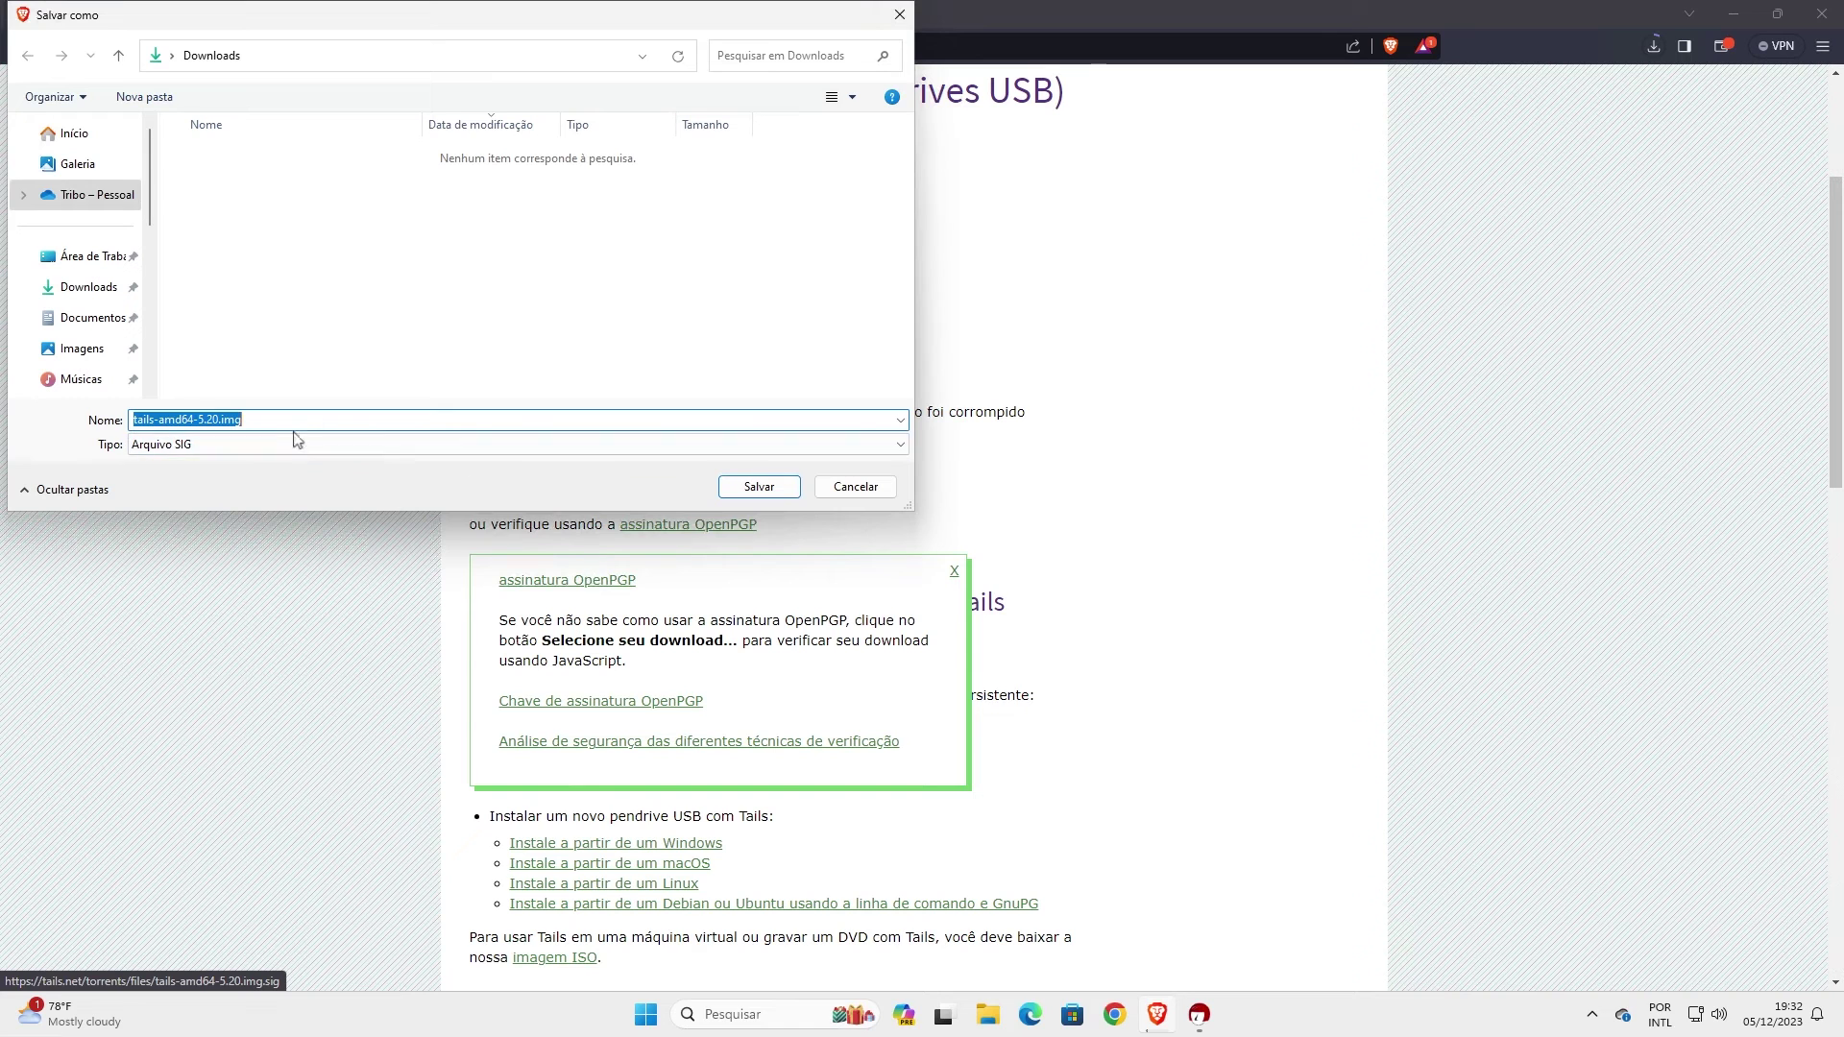
pyautogui.click(735, 490)
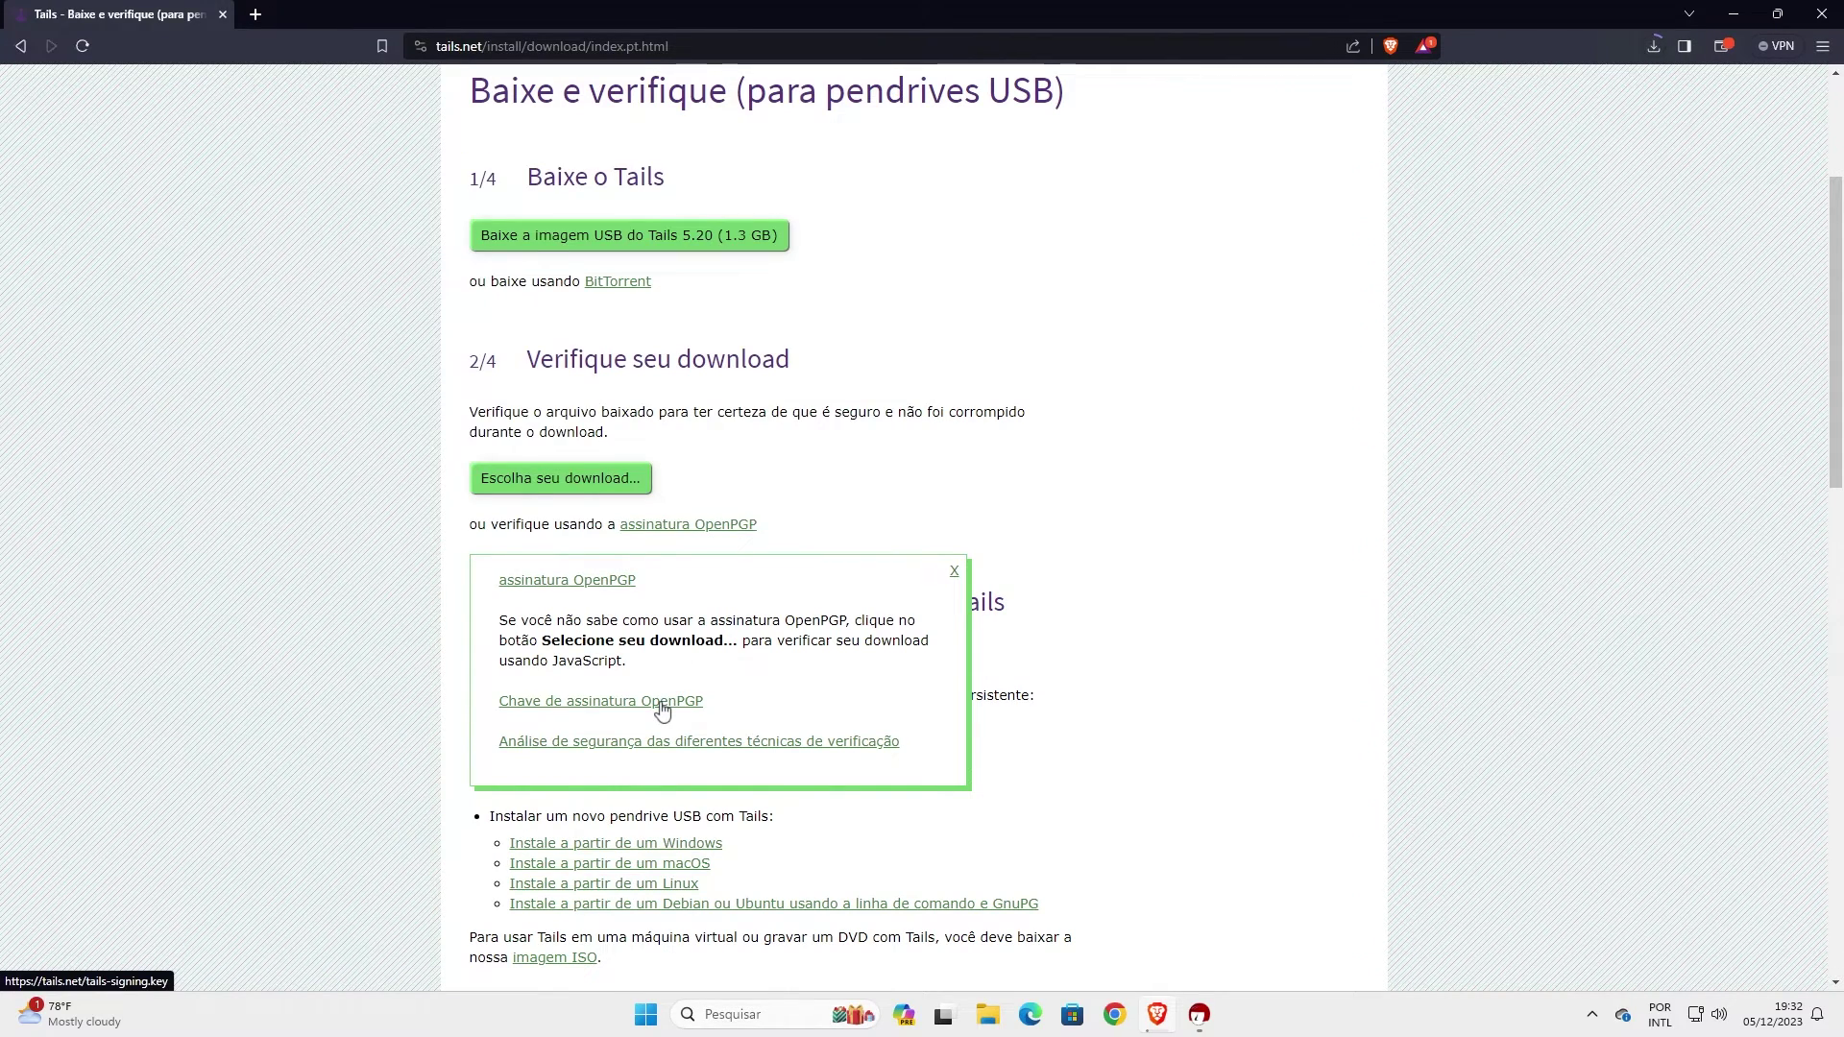
# Save the tails-signing key and review the recent downloads list
pyautogui.click(665, 707)
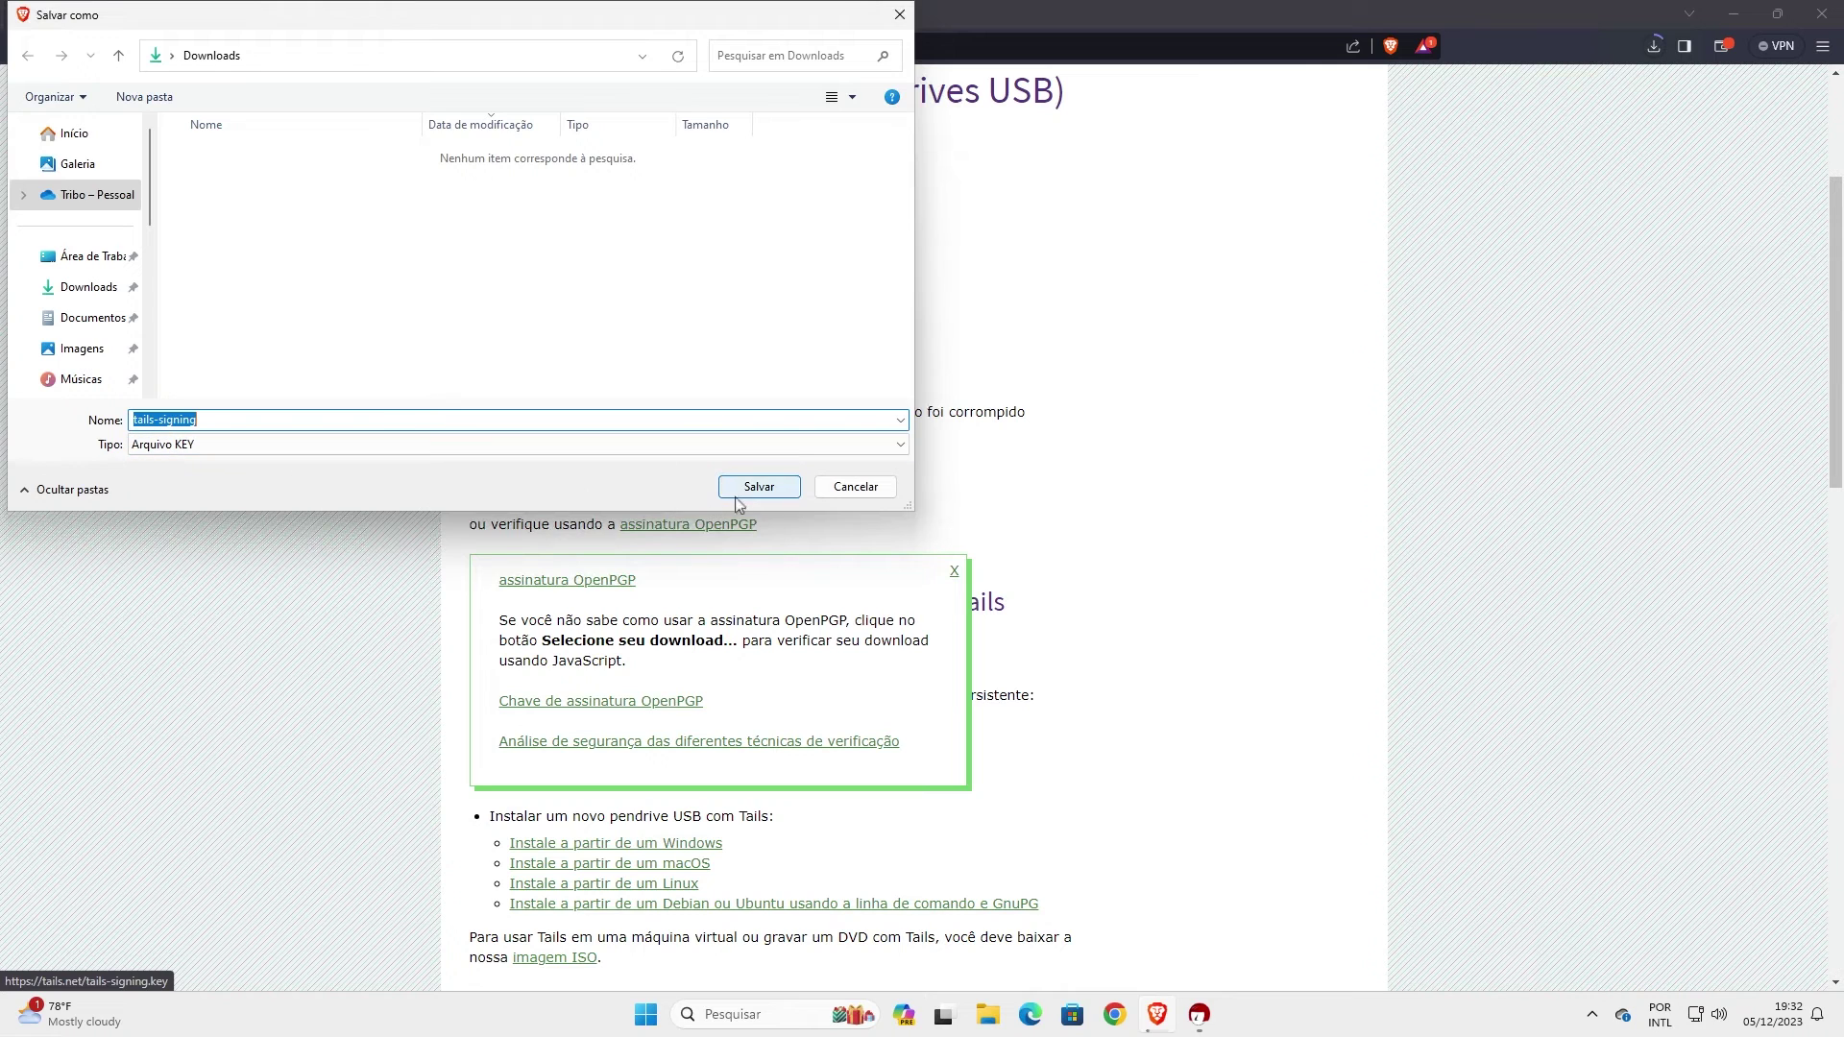
pyautogui.click(736, 491)
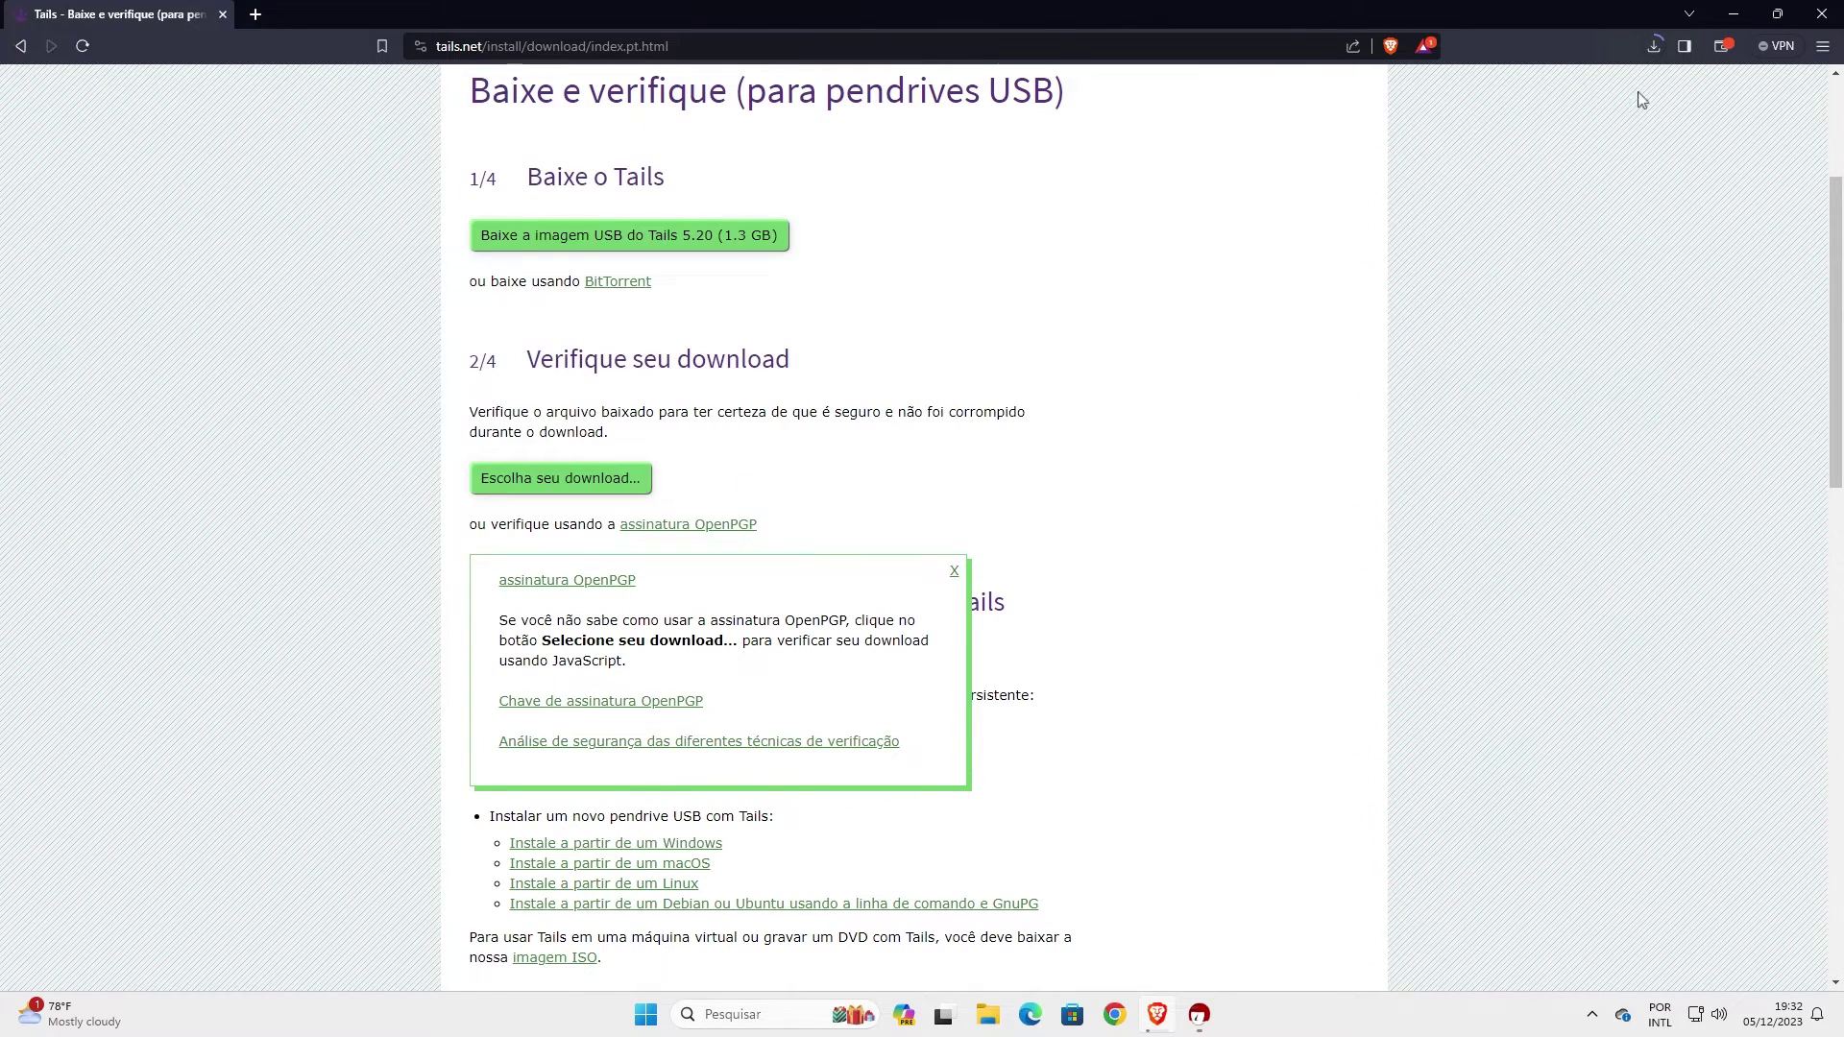
pyautogui.click(1652, 46)
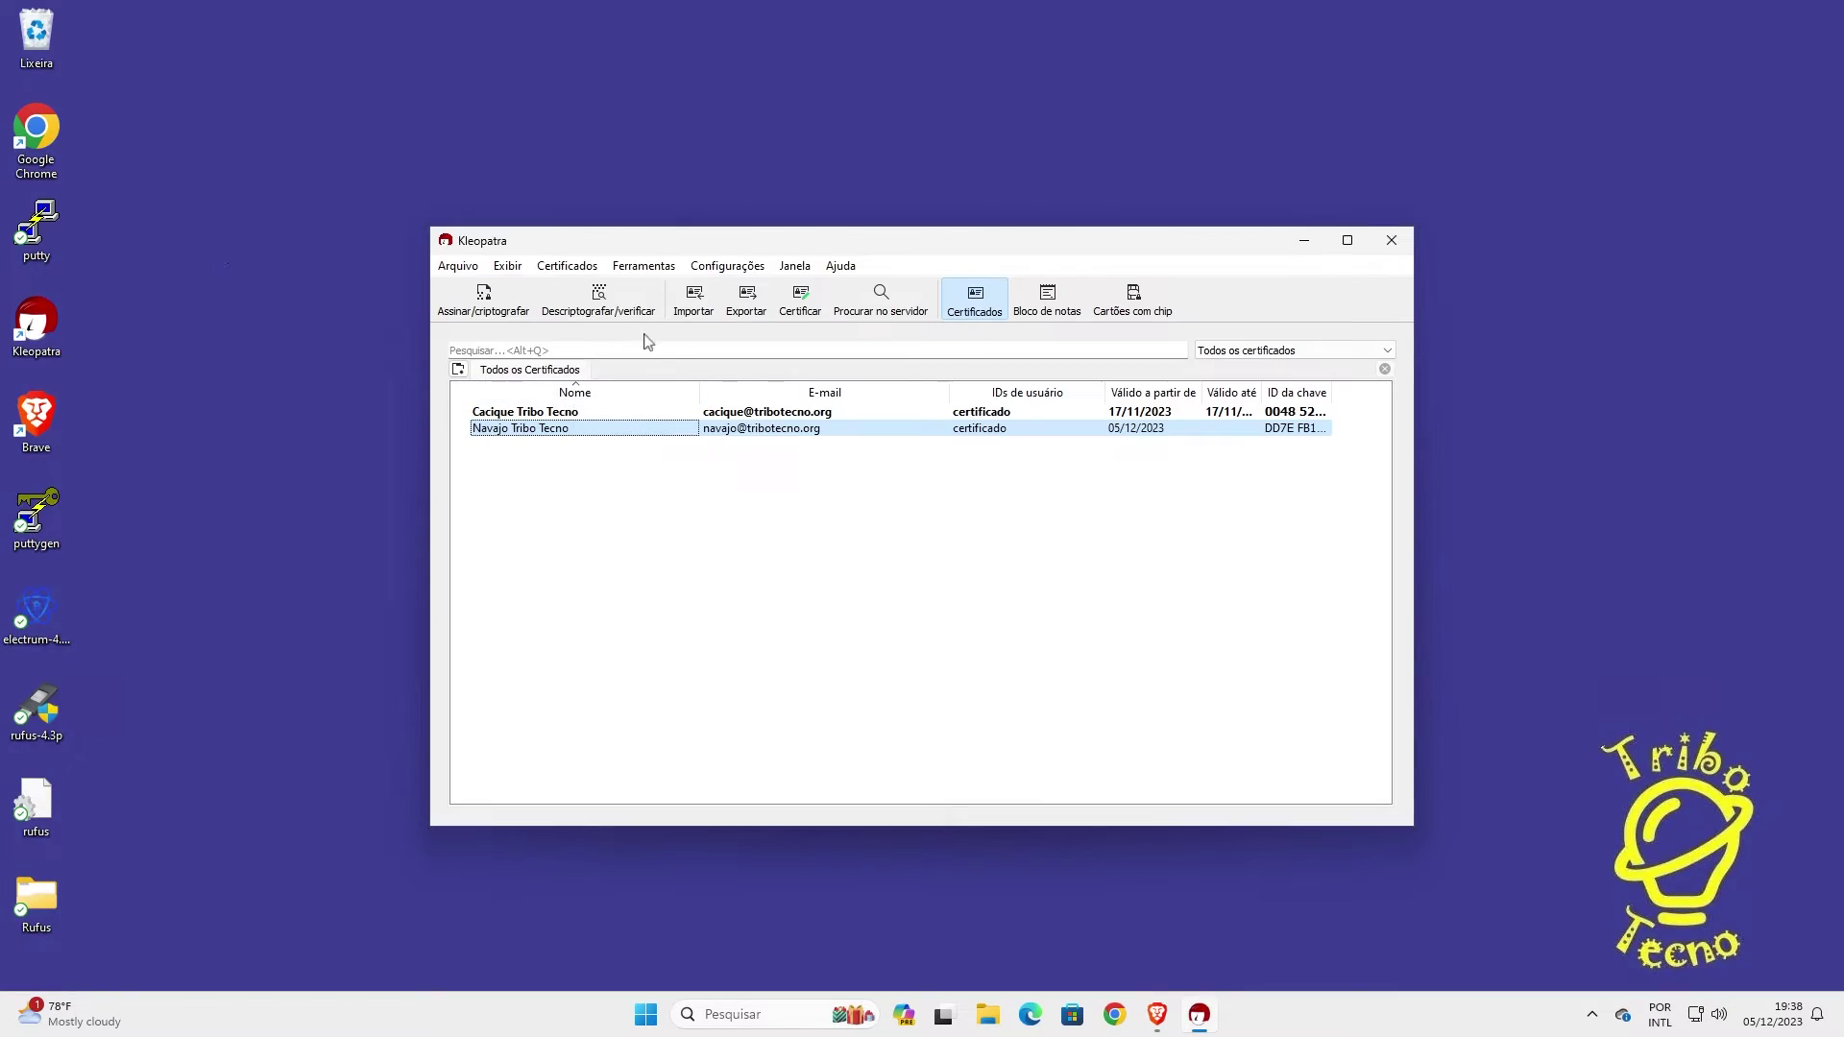
# Import the tails-signing key file from Downloads, listing all files with *.*
pyautogui.click(693, 299)
pyautogui.click(519, 543)
pyautogui.click(1014, 716)
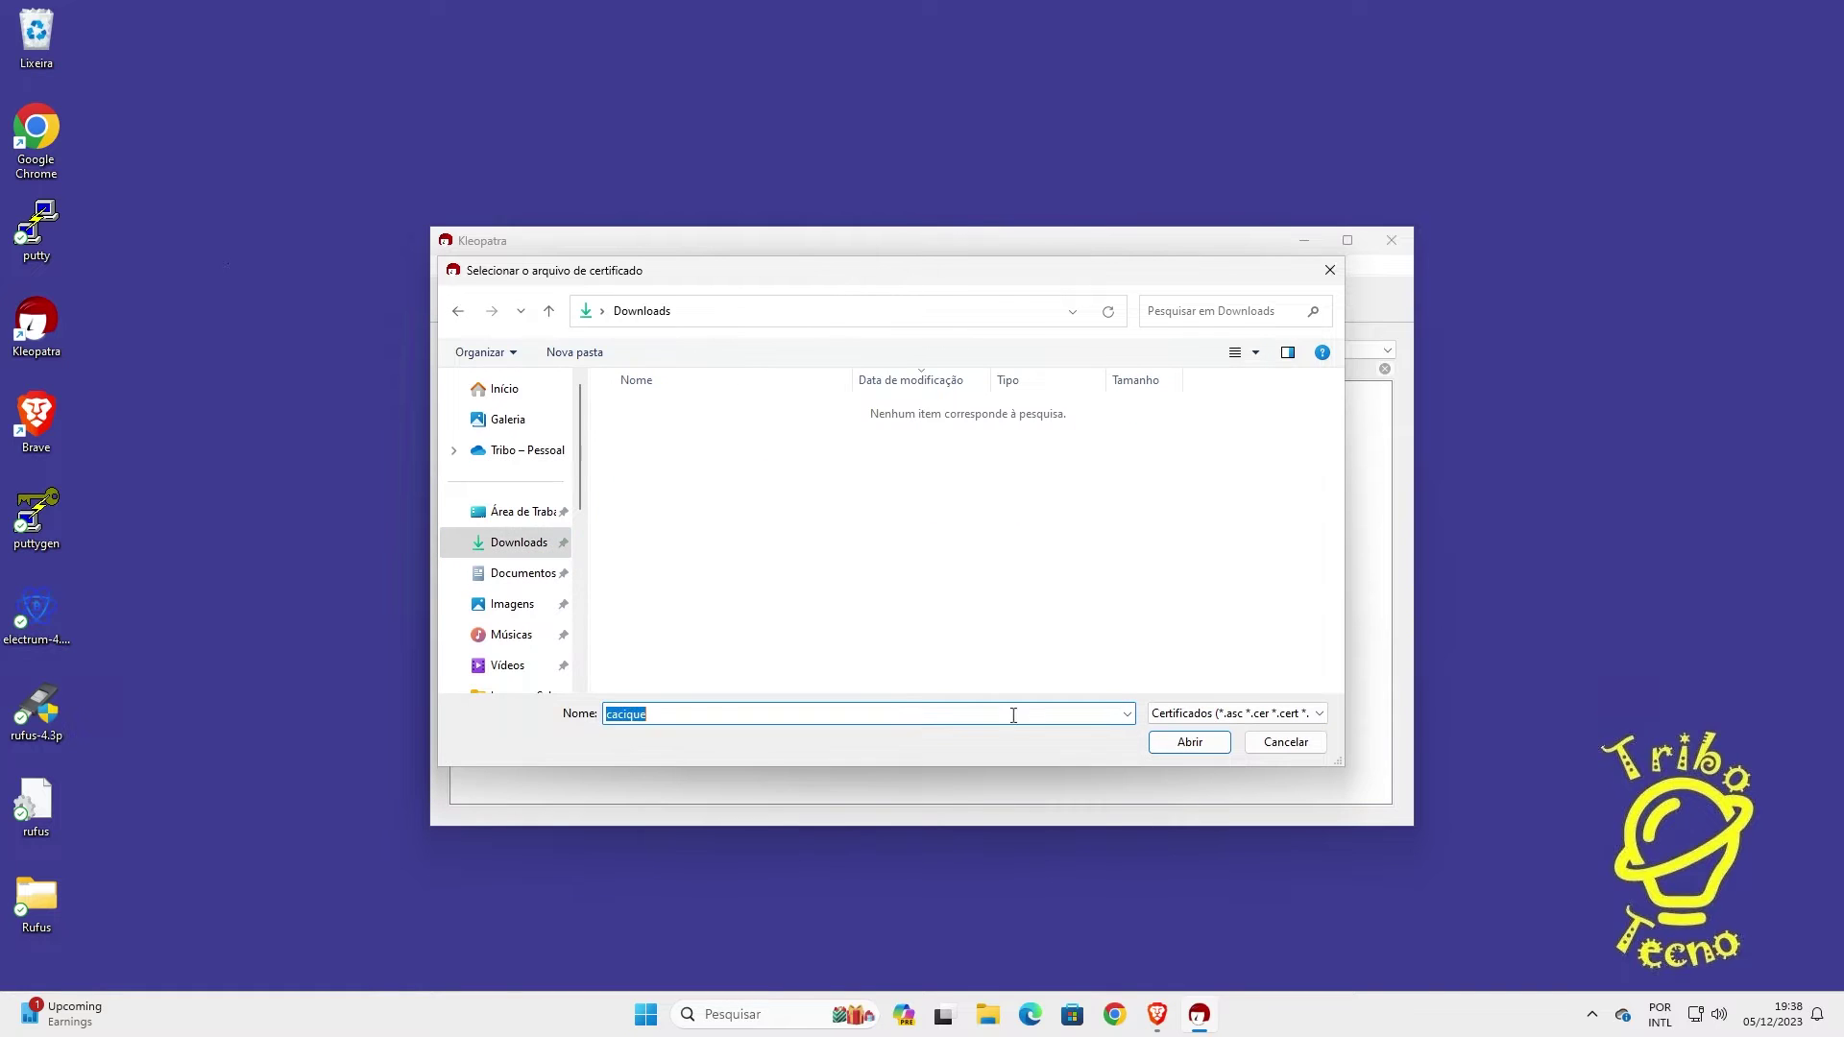
pyautogui.press('BackSpace')
pyautogui.write('*.*')
pyautogui.press('Return')
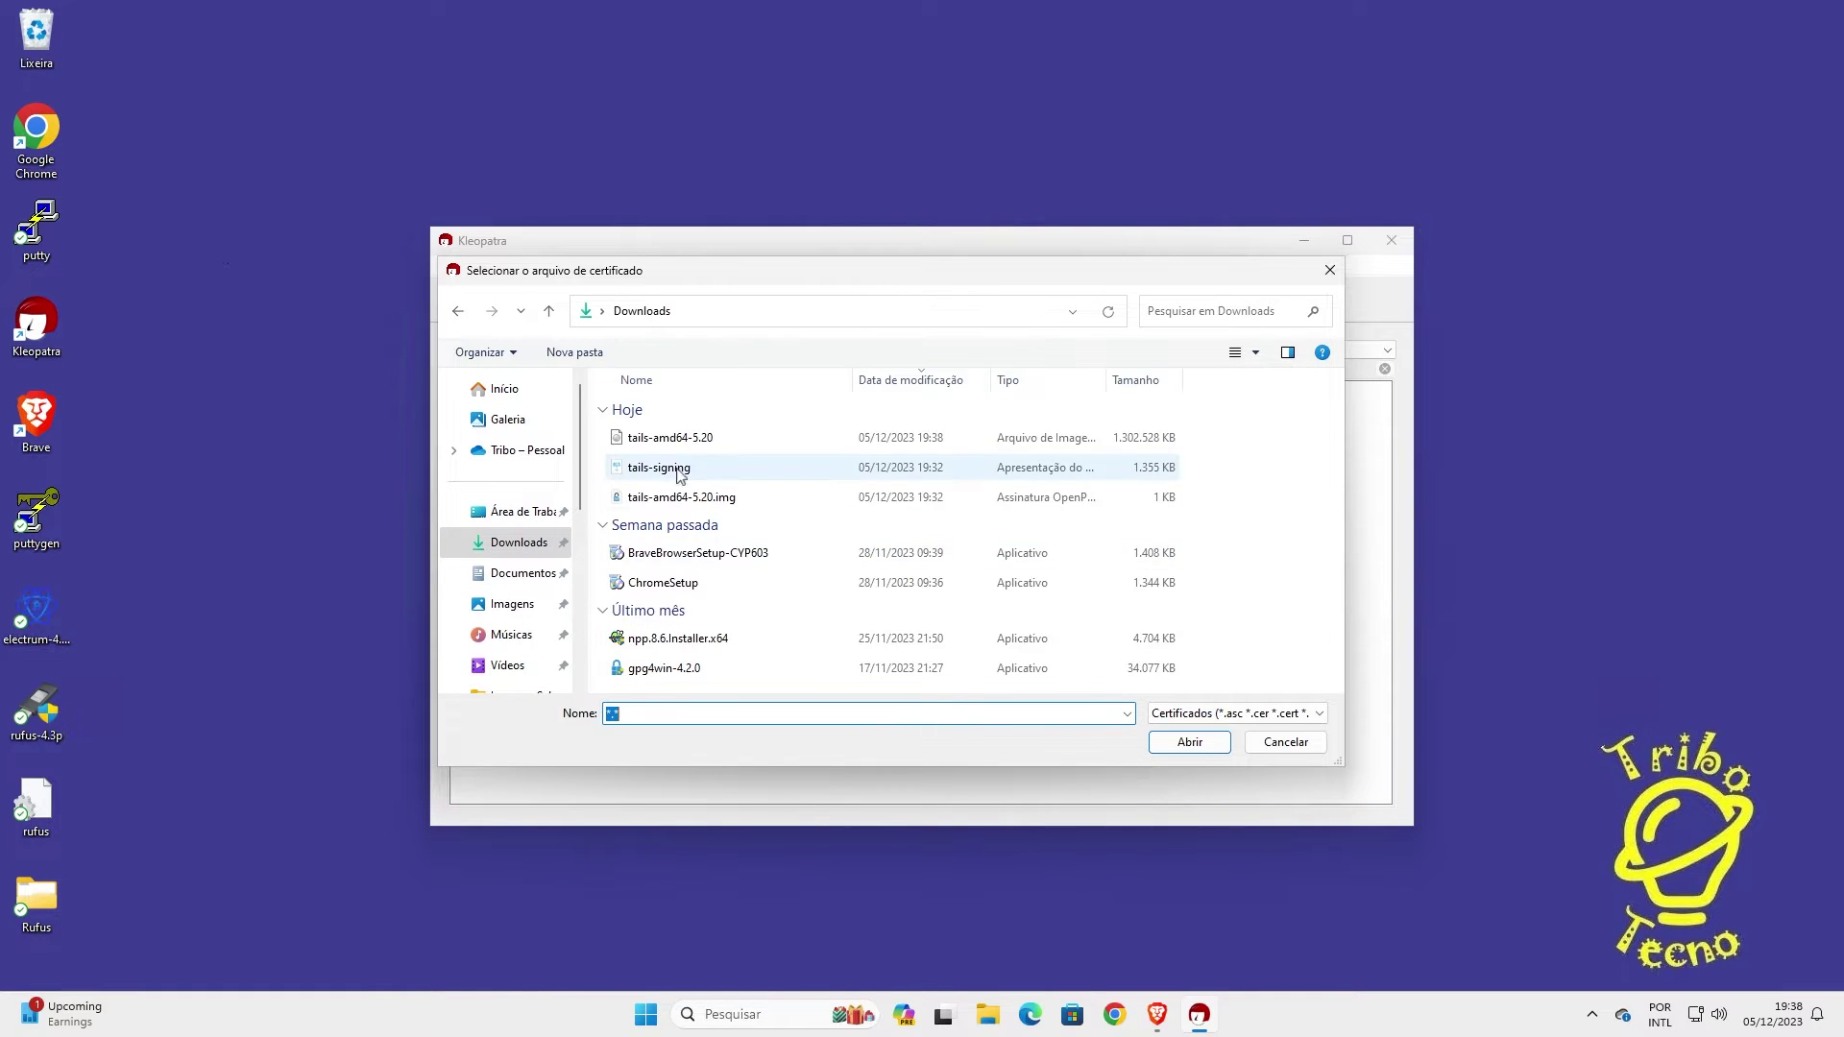
pyautogui.doubleClick(673, 471)
# Certify the Tails developers' key with your own key, entering your passphrase
pyautogui.click(972, 630)
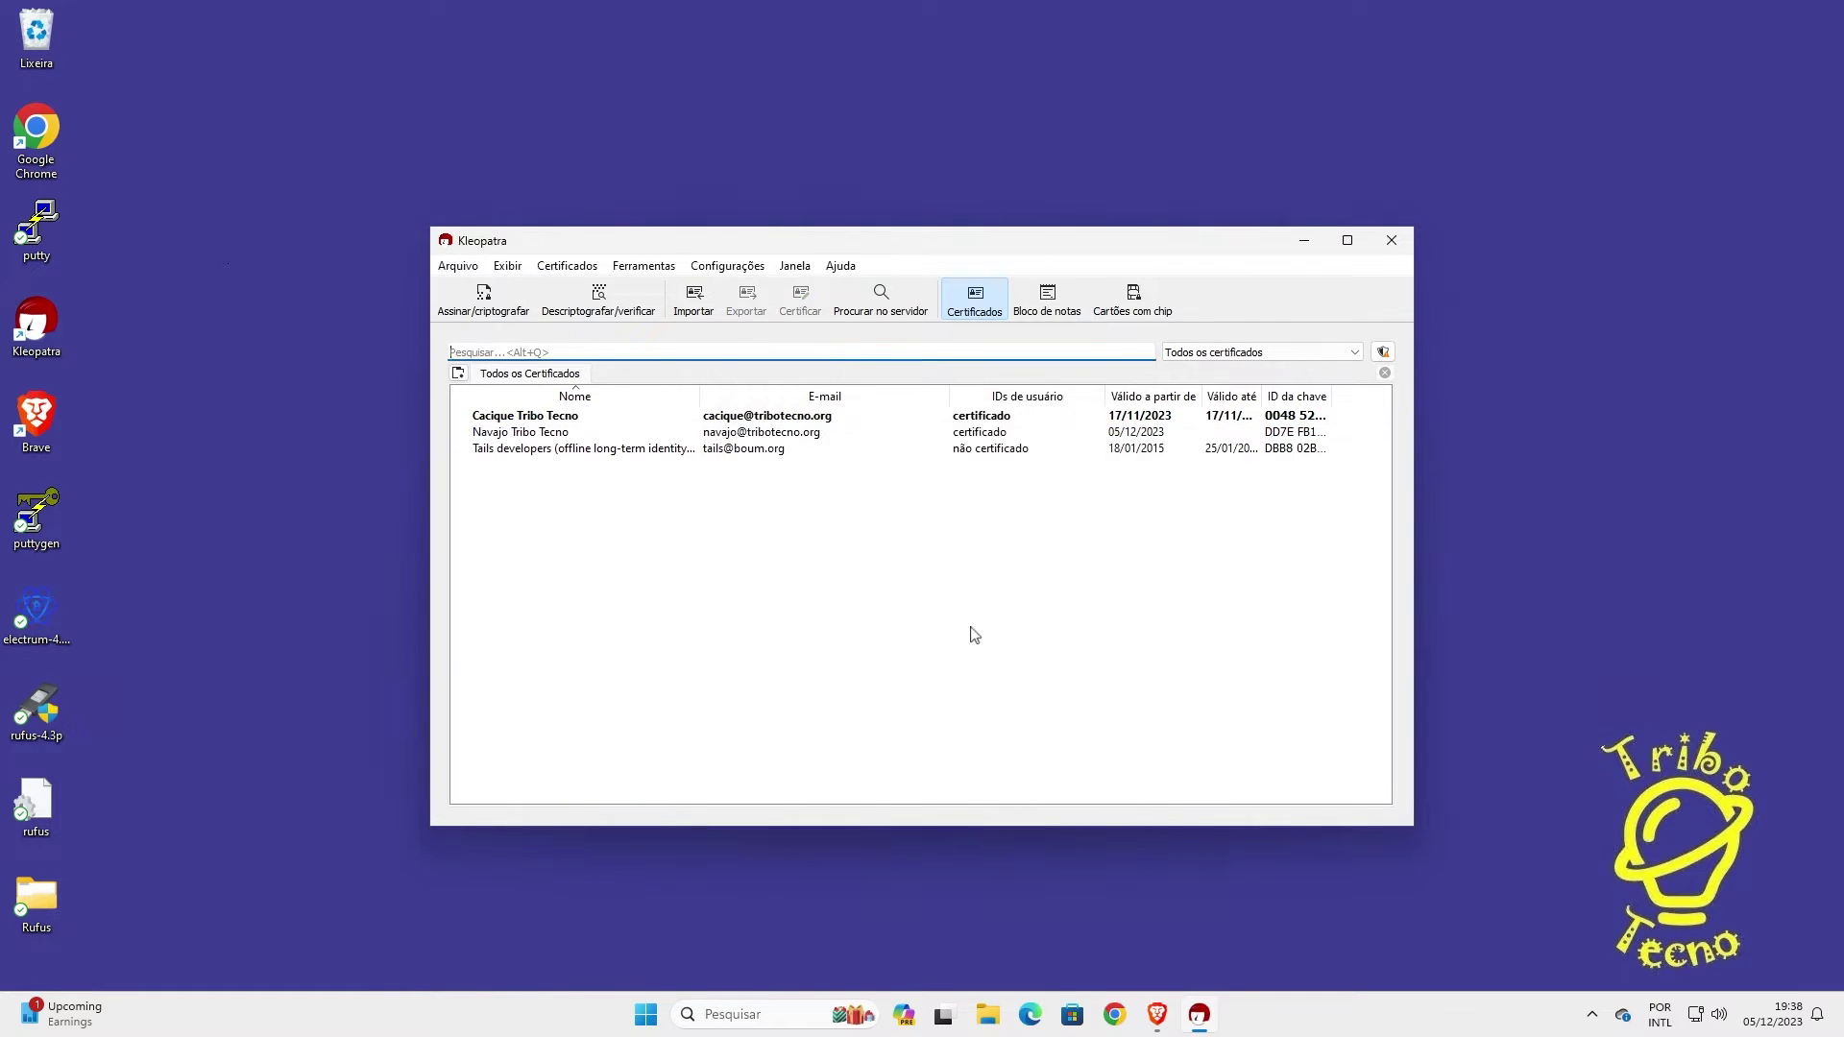
pyautogui.click(1105, 756)
pyautogui.write('•••••••••')
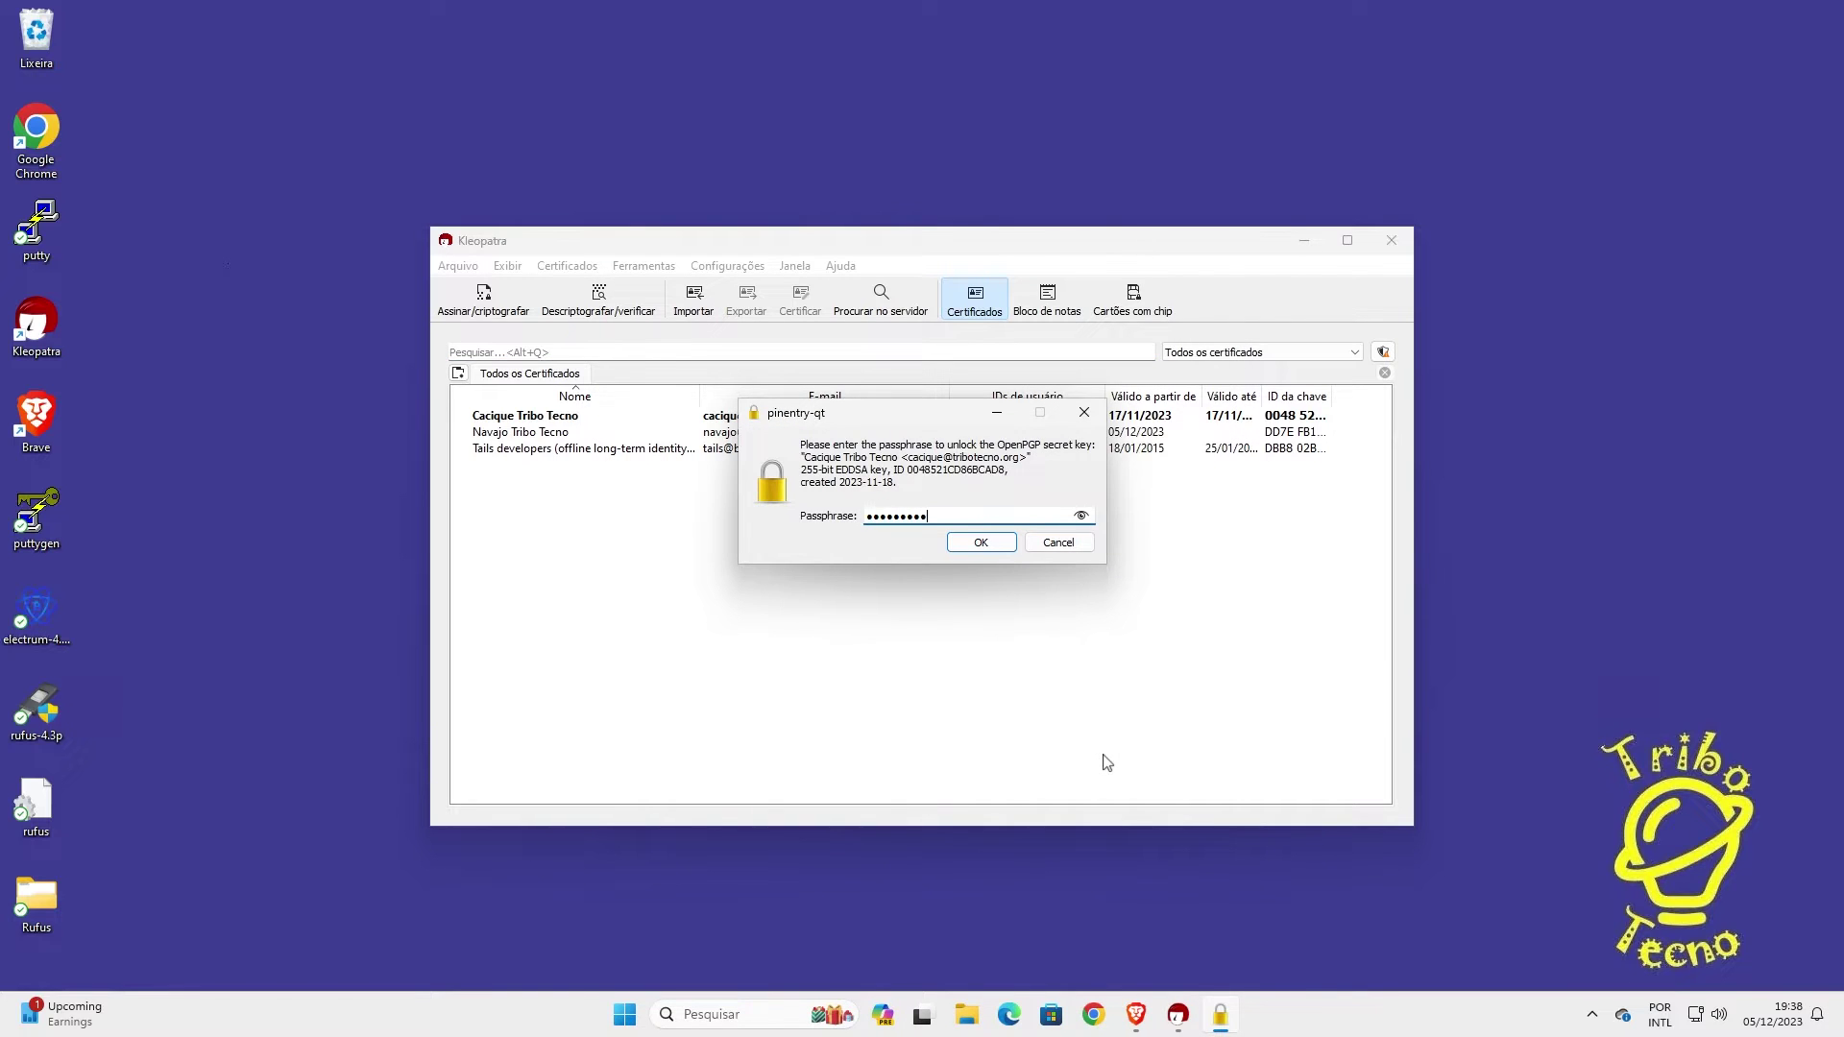
pyautogui.write('••••')
pyautogui.press('Return')
pyautogui.press('Return')
pyautogui.press('super+e')
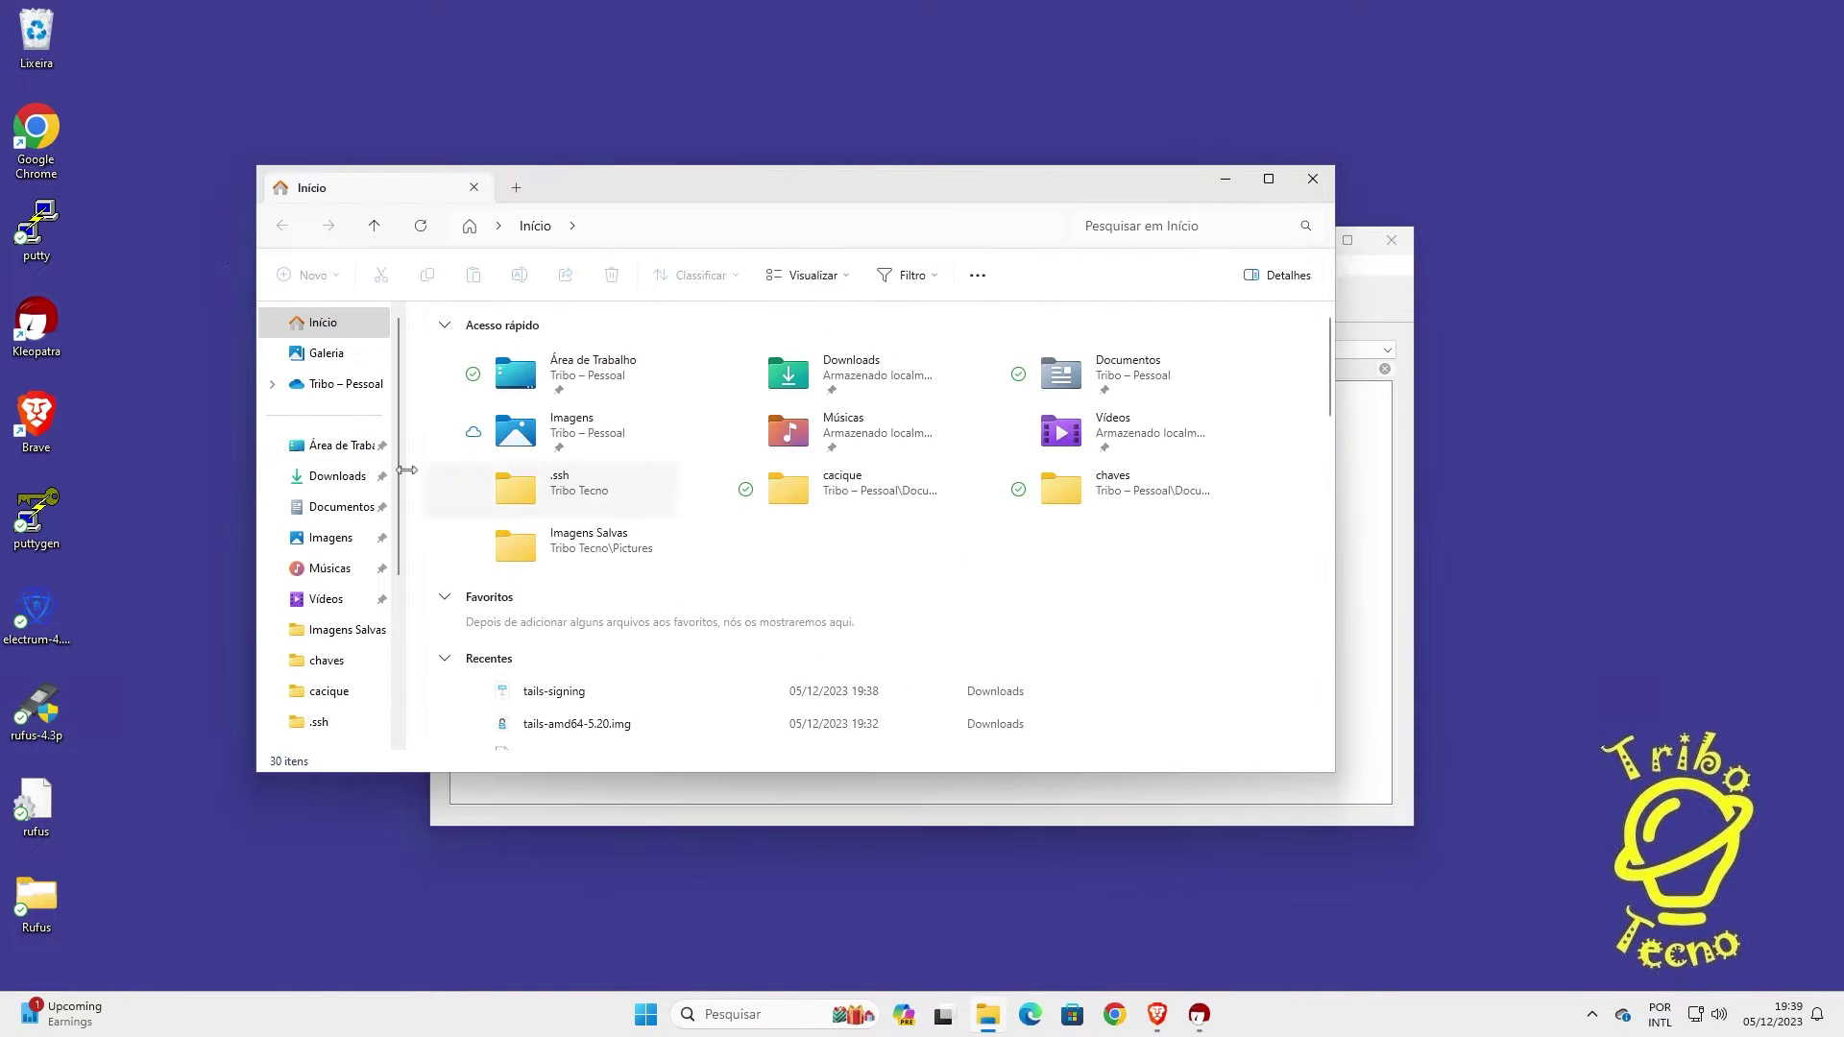
# Verify tails-amd64-5.20.img.sig from Downloads, dismiss the valid-signature result, and minimize Kleopatra
pyautogui.click(336, 476)
pyautogui.doubleClick(504, 432)
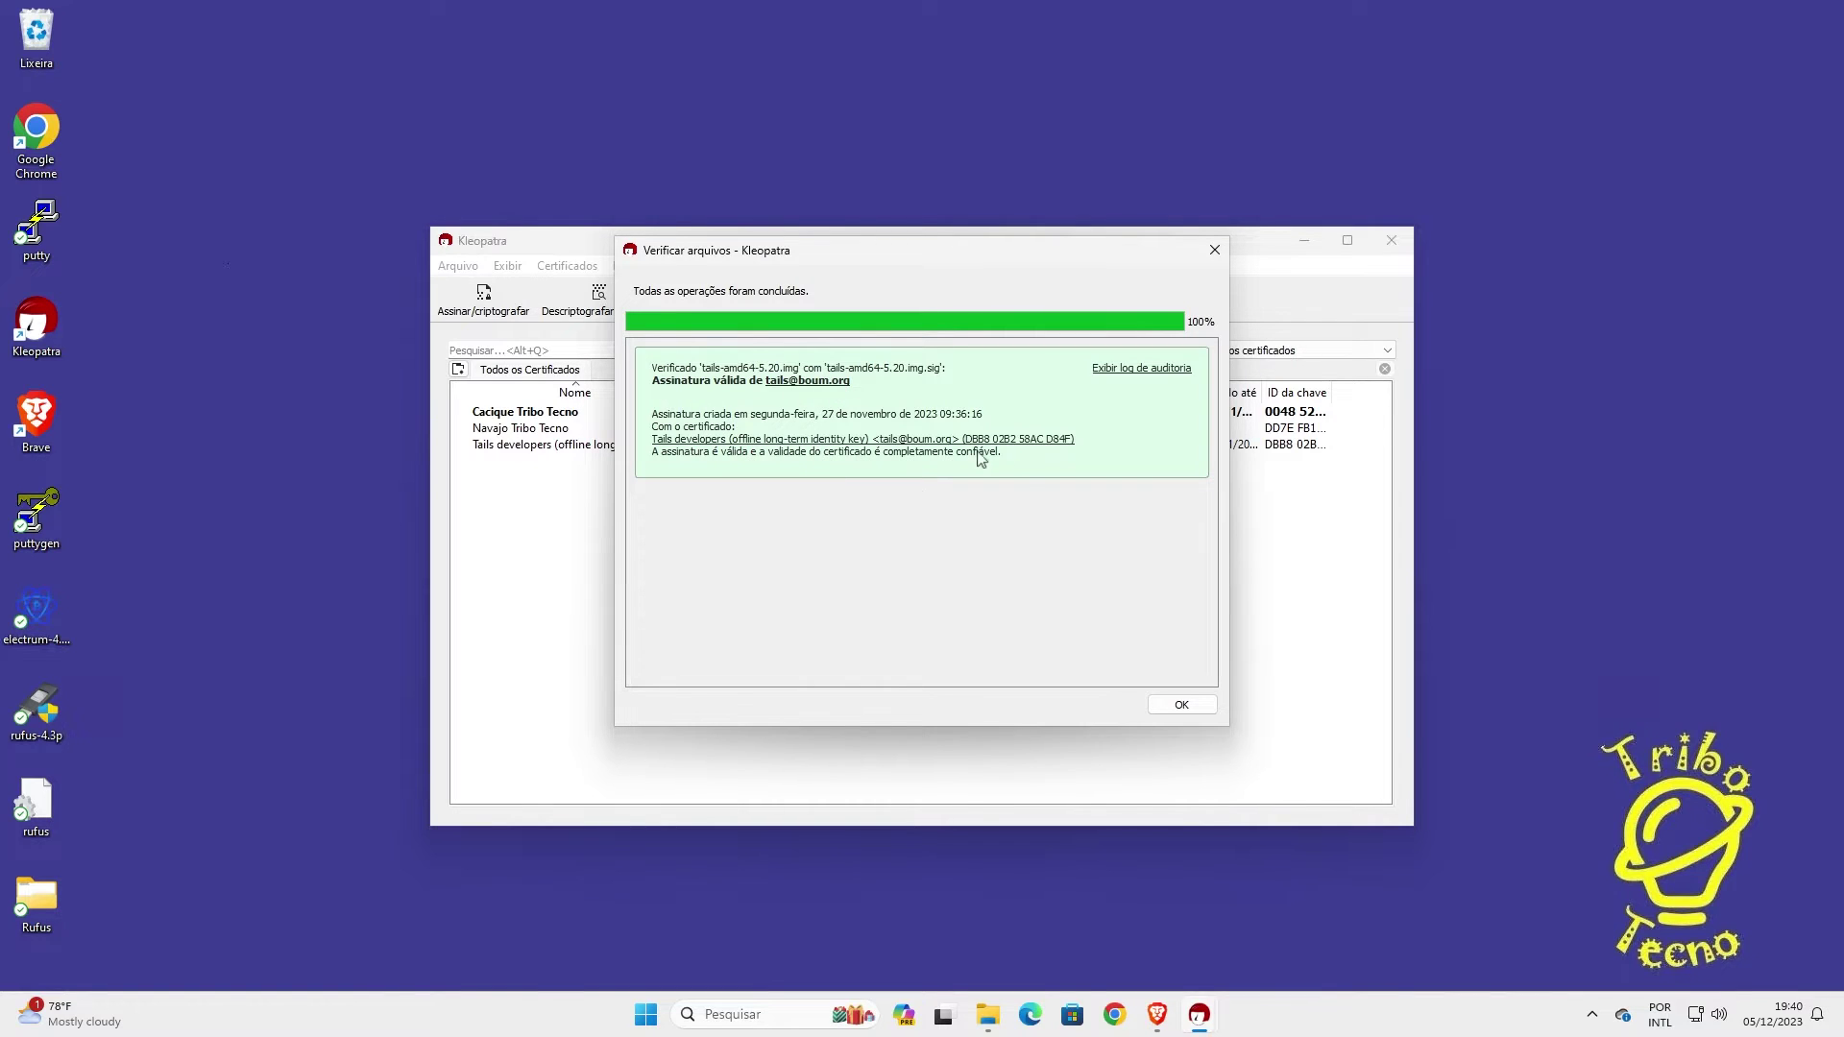
pyautogui.click(1181, 706)
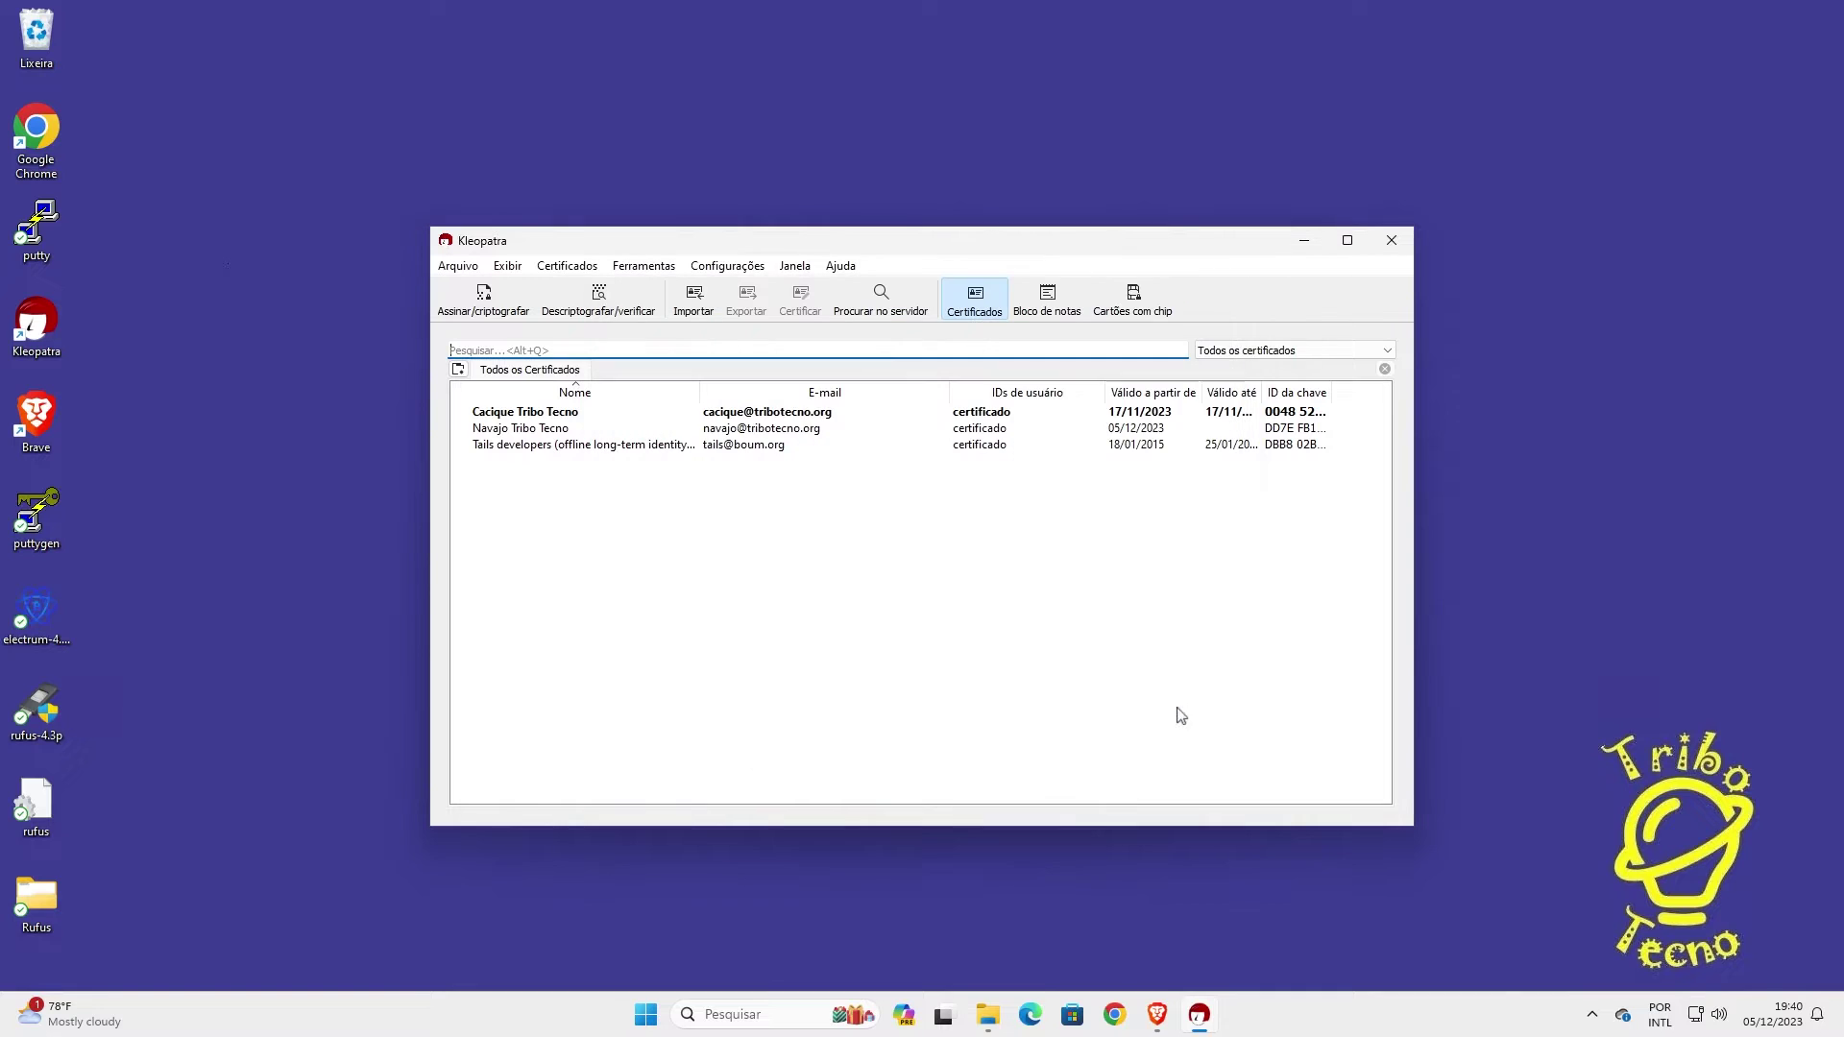
pyautogui.click(1301, 243)
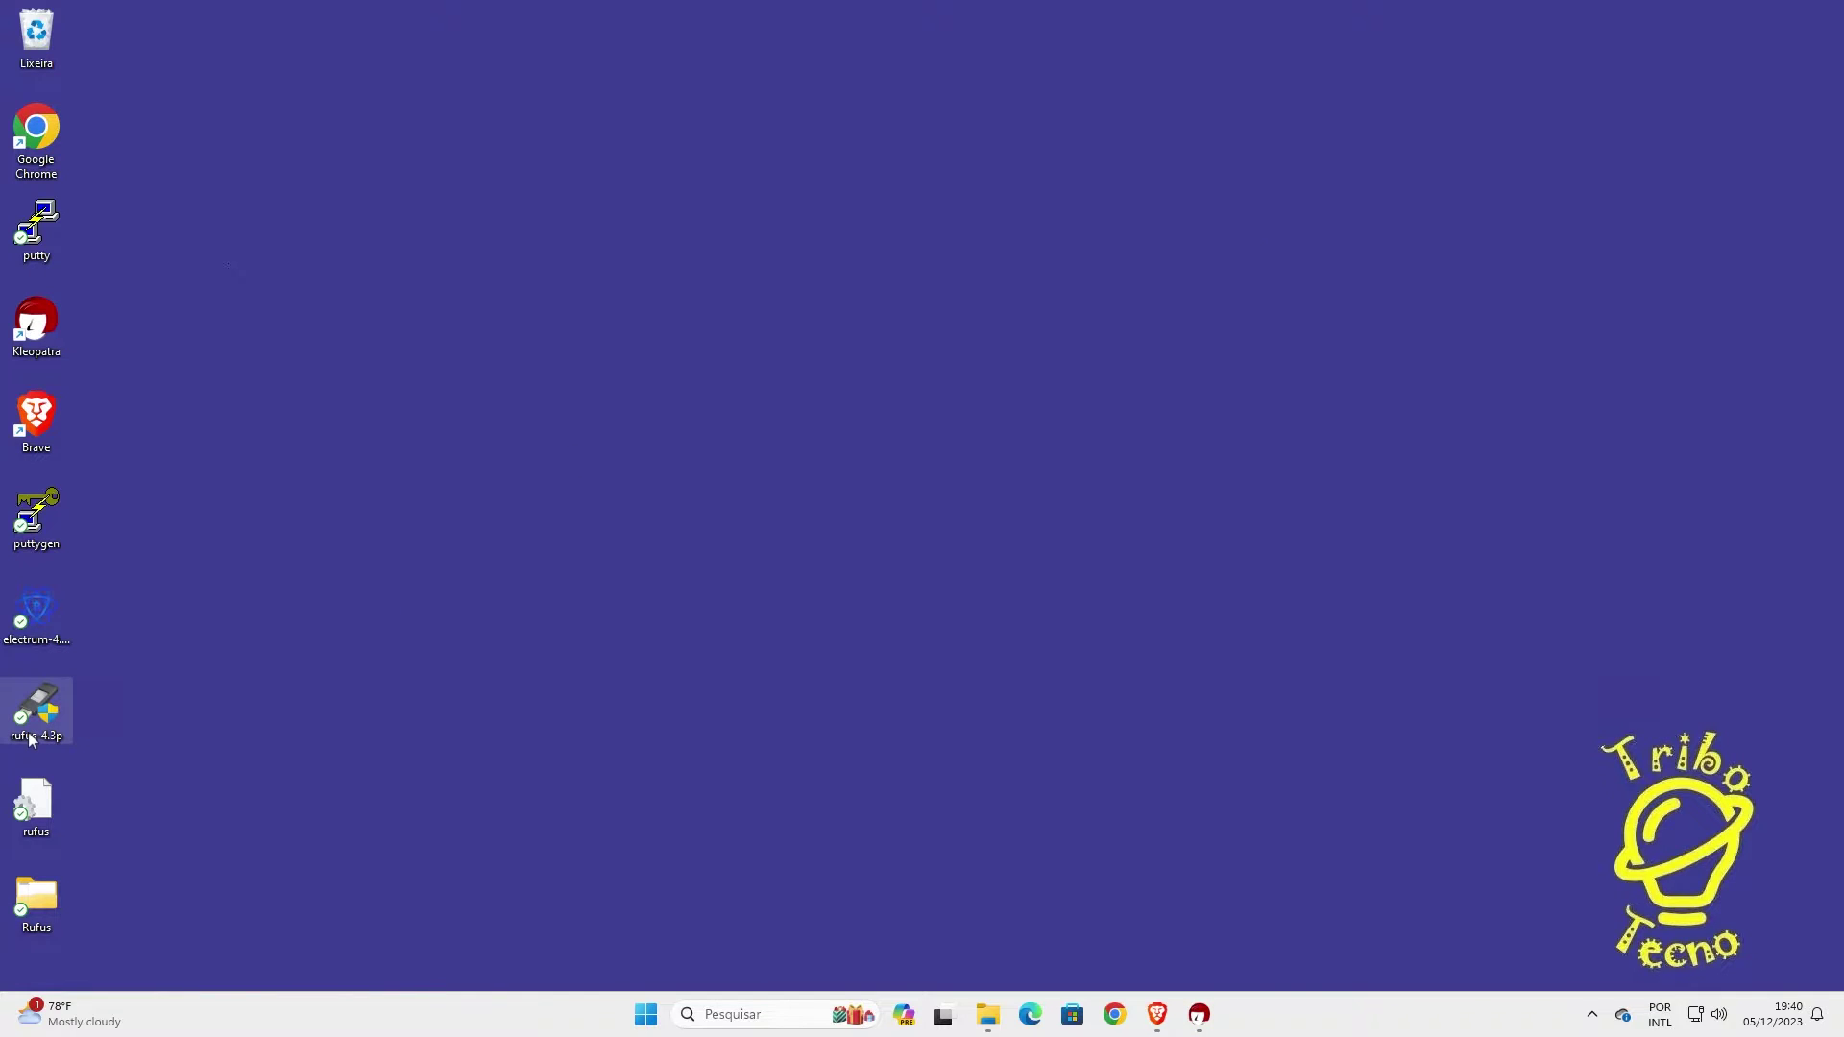
# Launch Rufus as admin, load tails-amd64-5.20.img, and start writing it, accepting data erasure
pyautogui.doubleClick(31, 721)
pyautogui.click(885, 667)
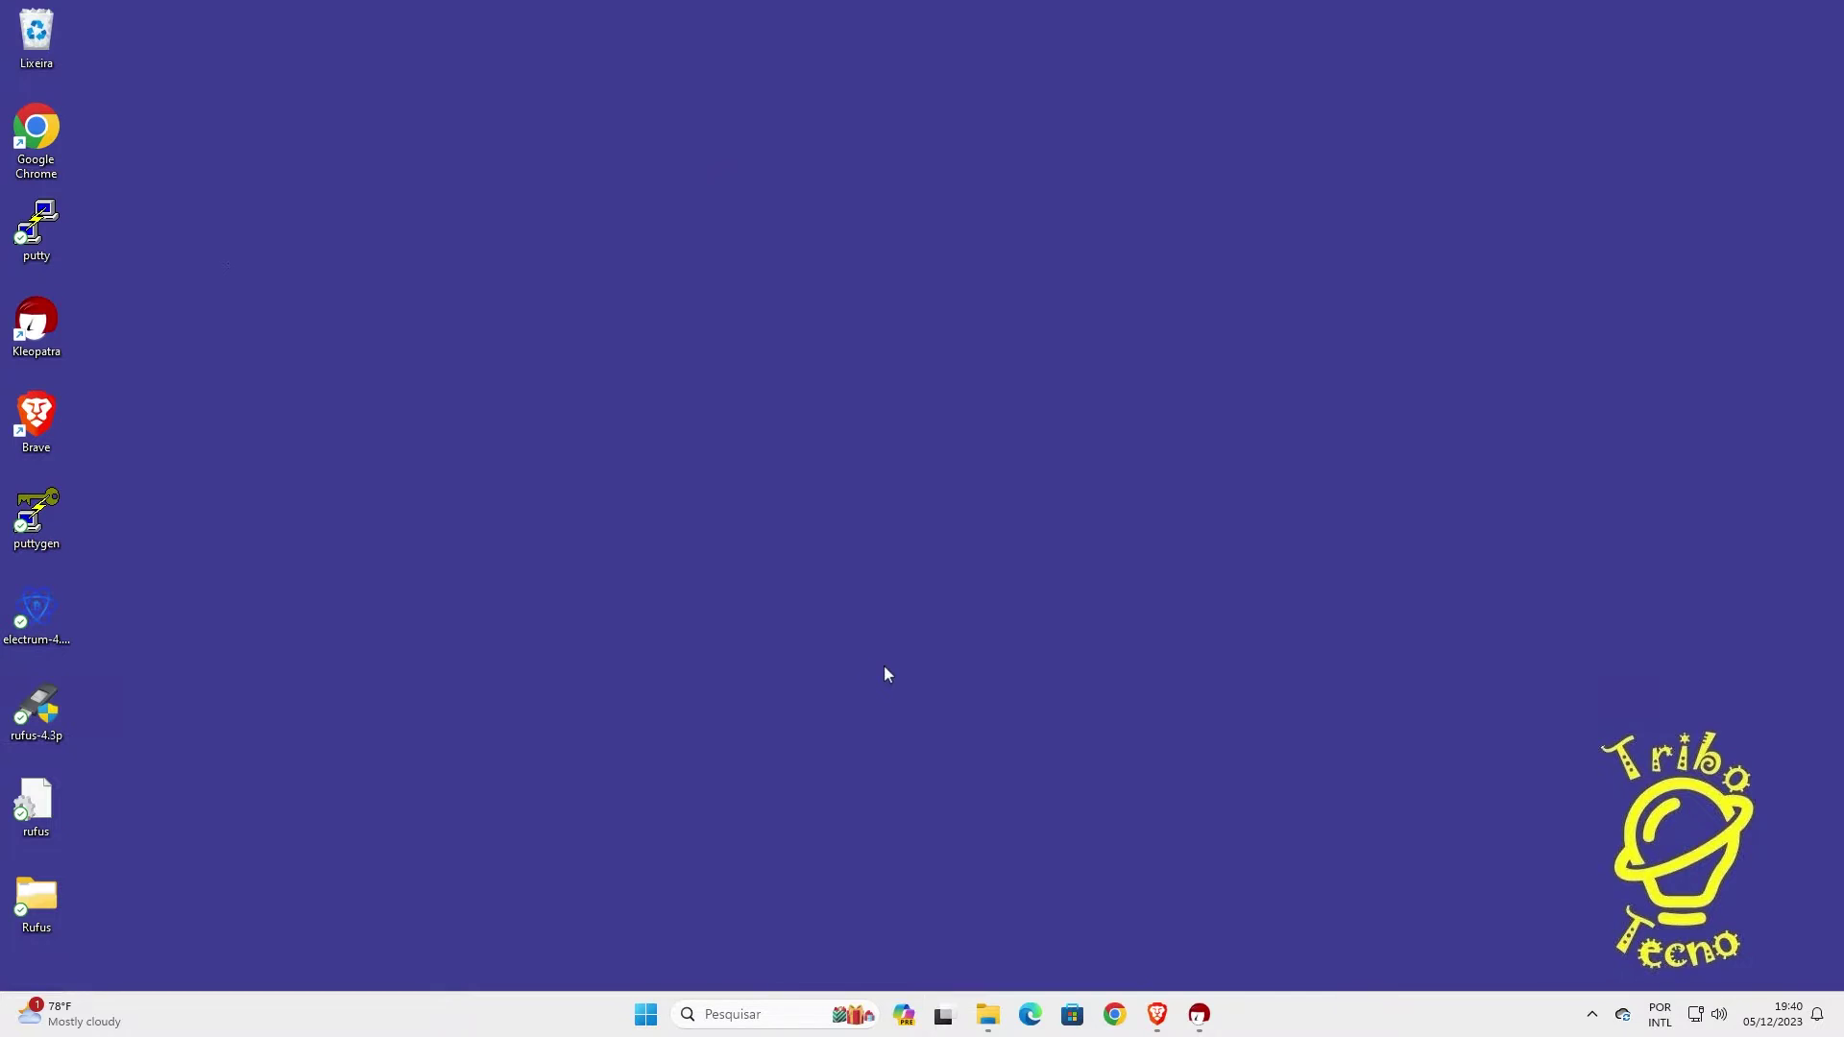
pyautogui.click(1118, 327)
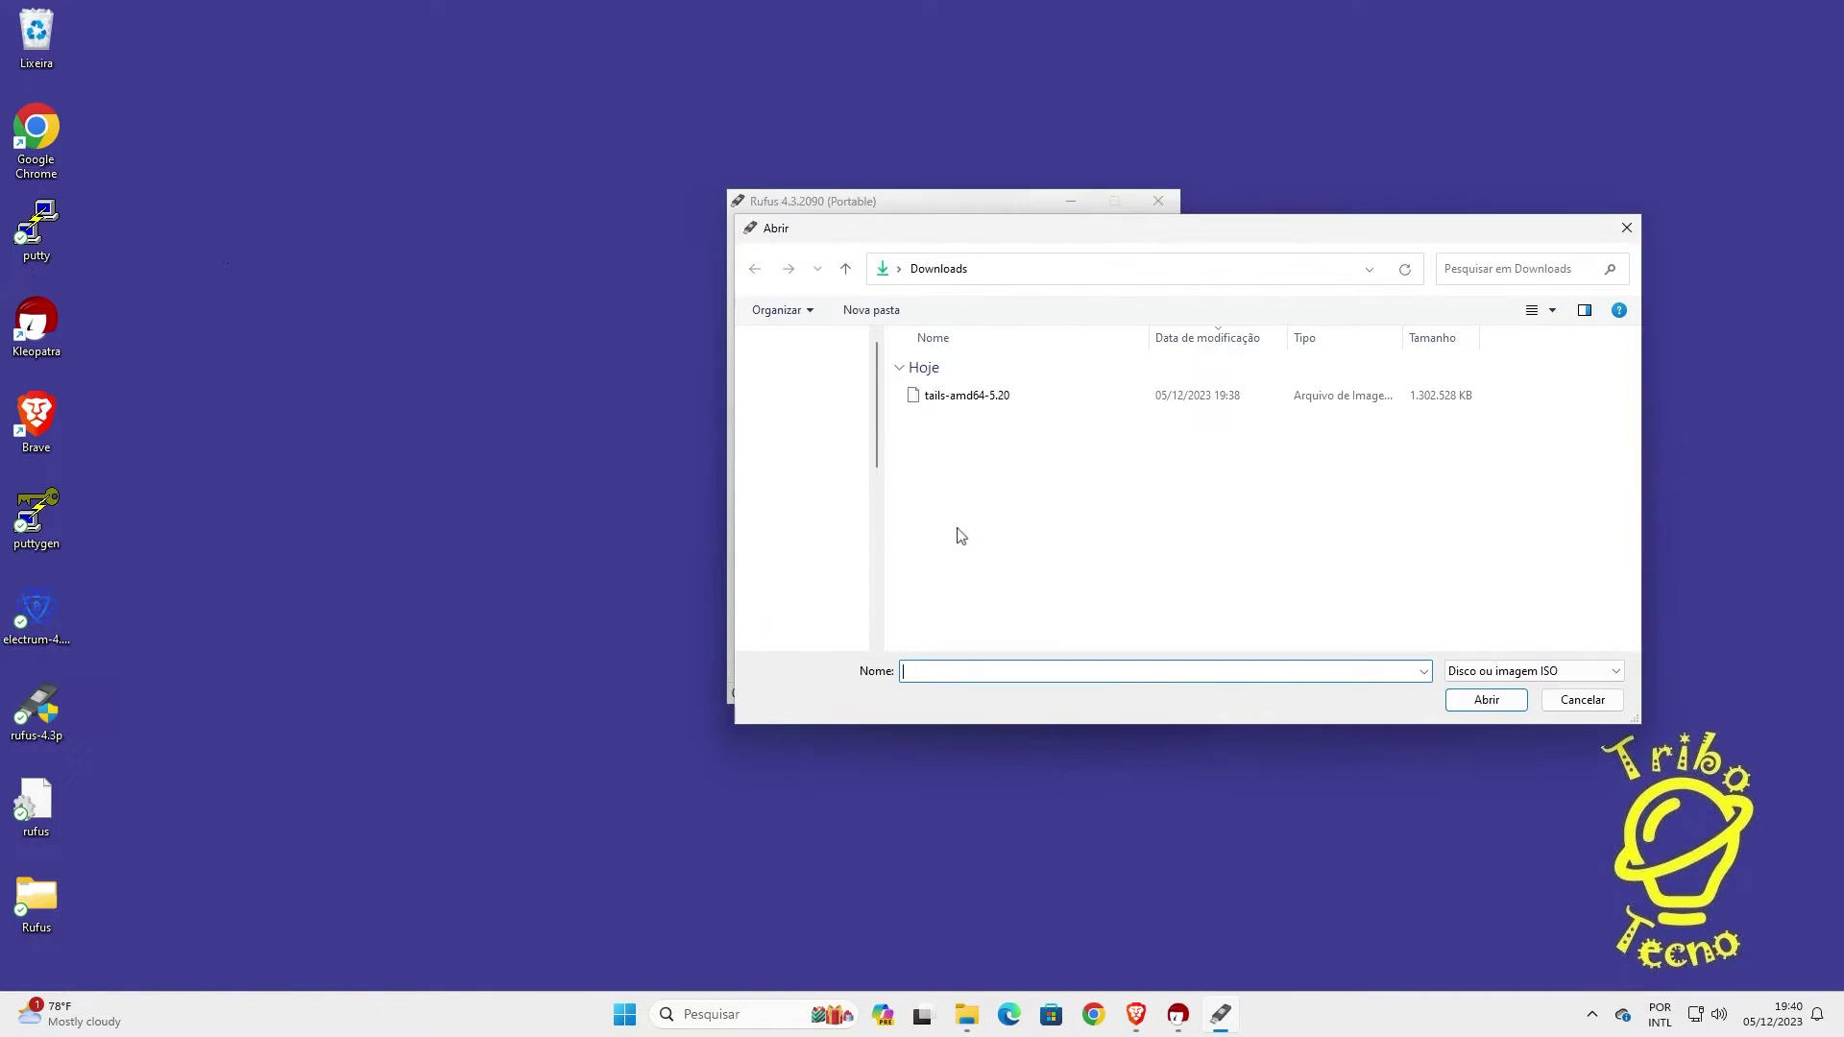
pyautogui.click(984, 399)
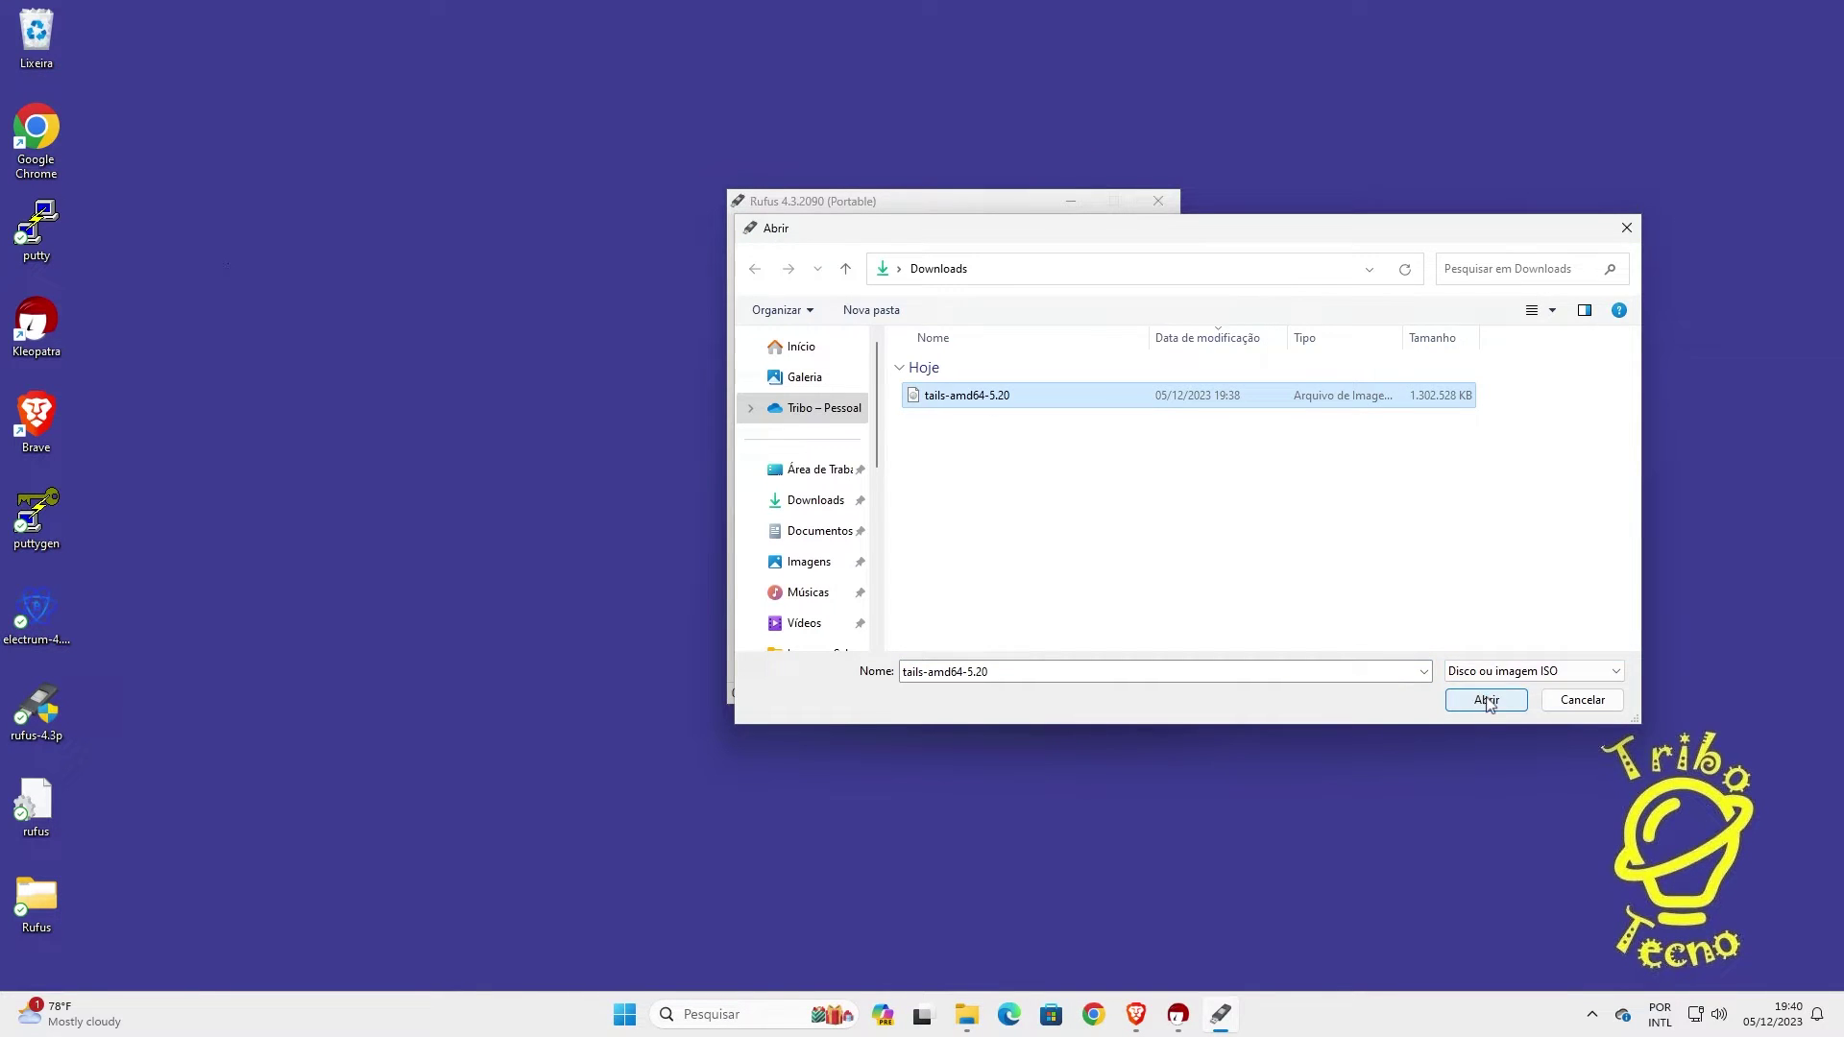
pyautogui.click(1486, 701)
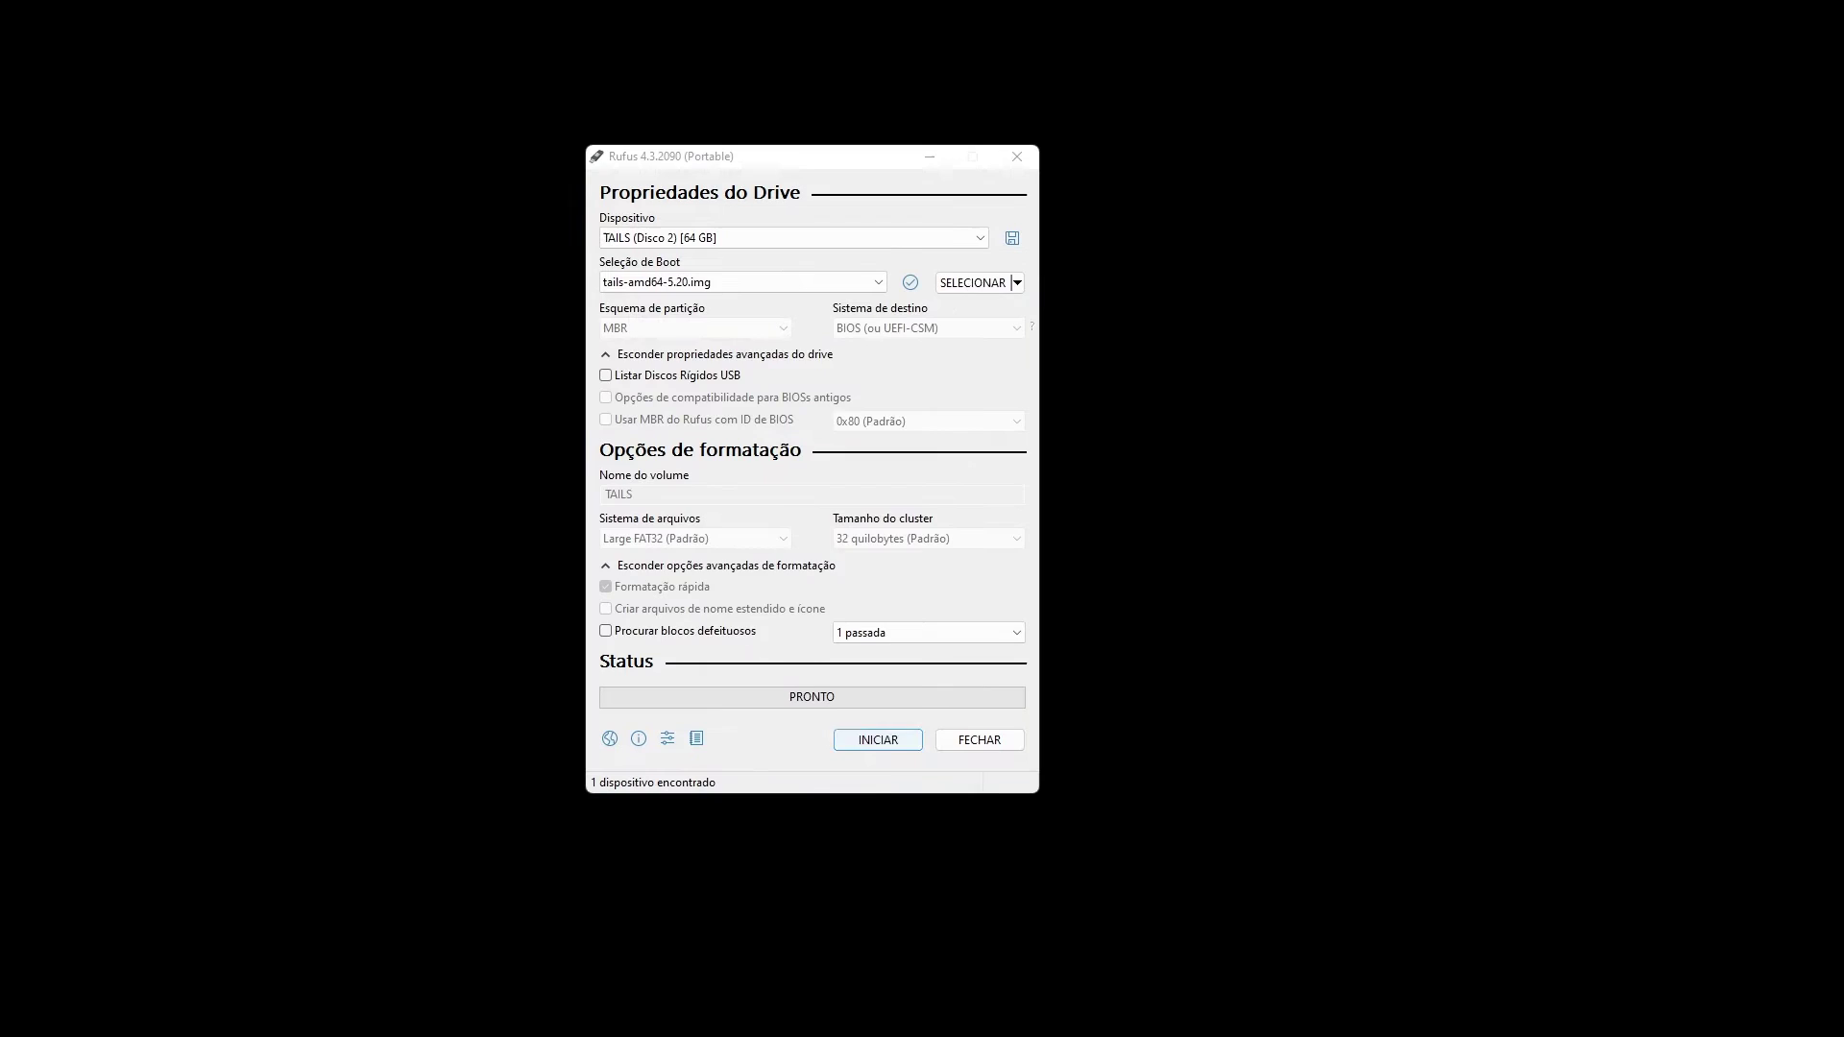
pyautogui.press('Return')
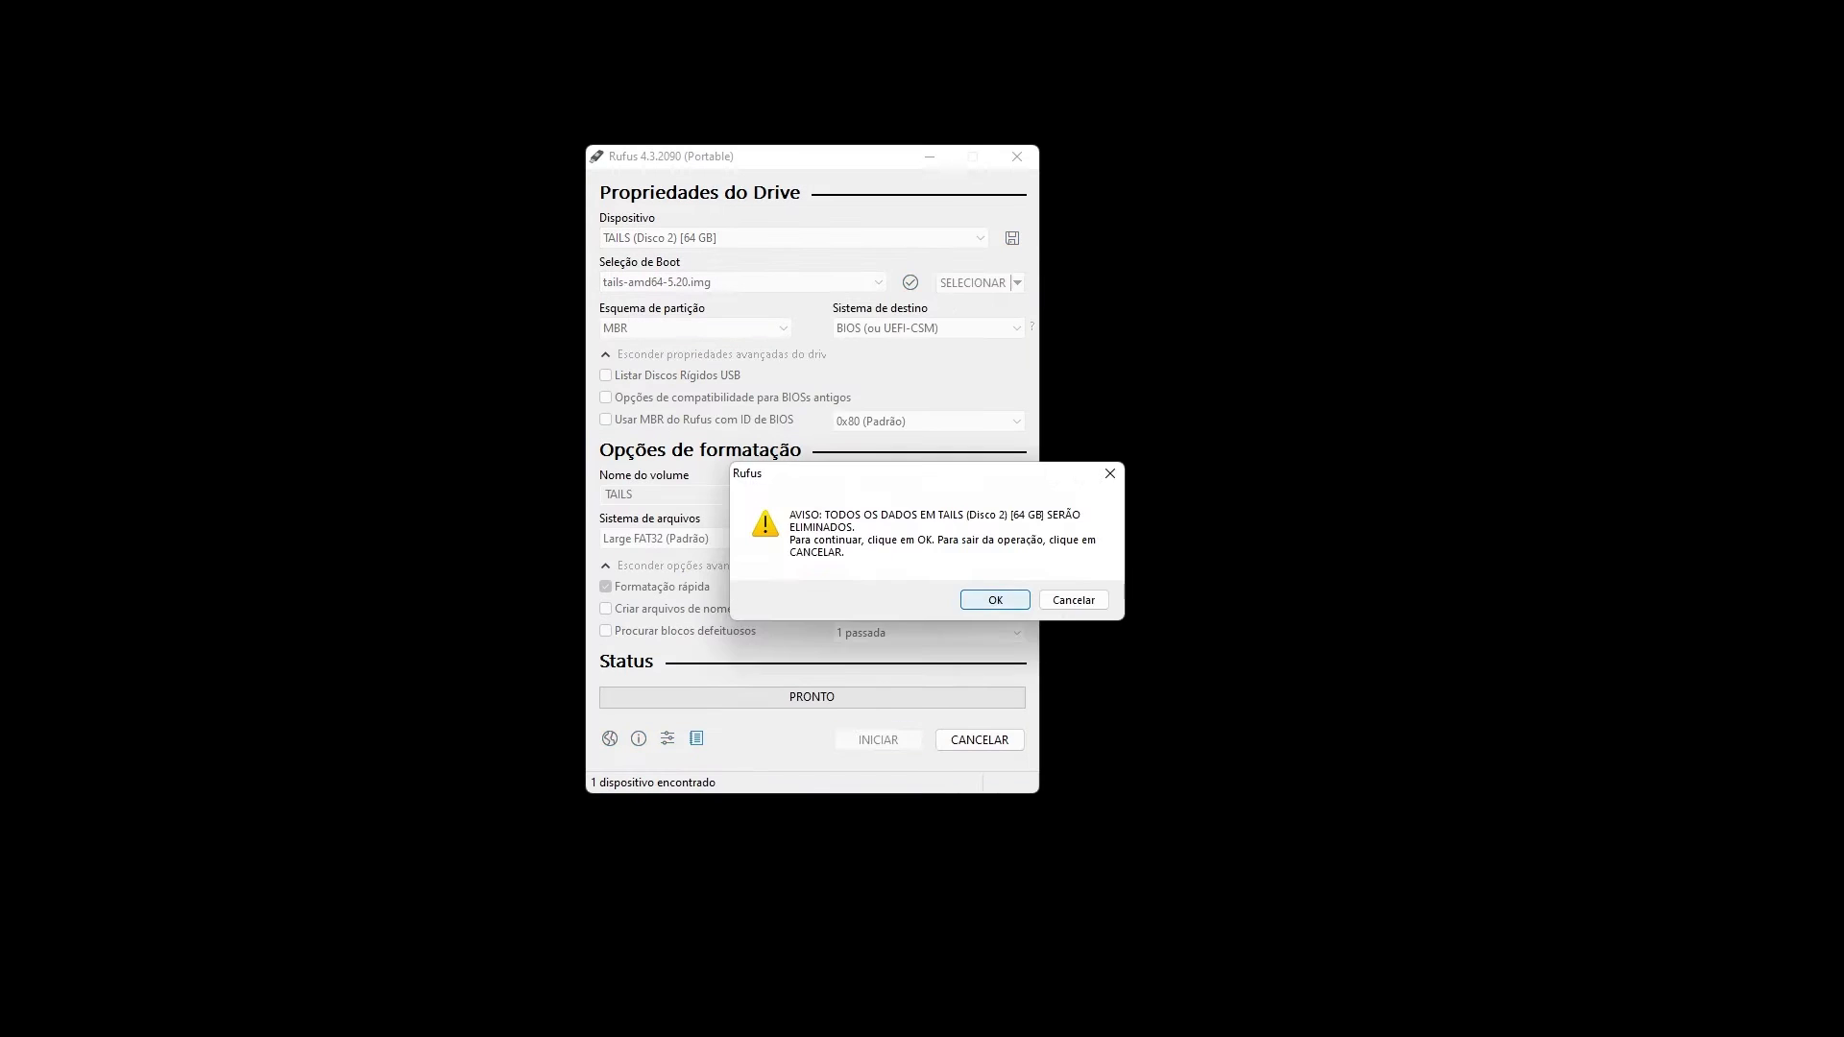
pyautogui.press('Return')
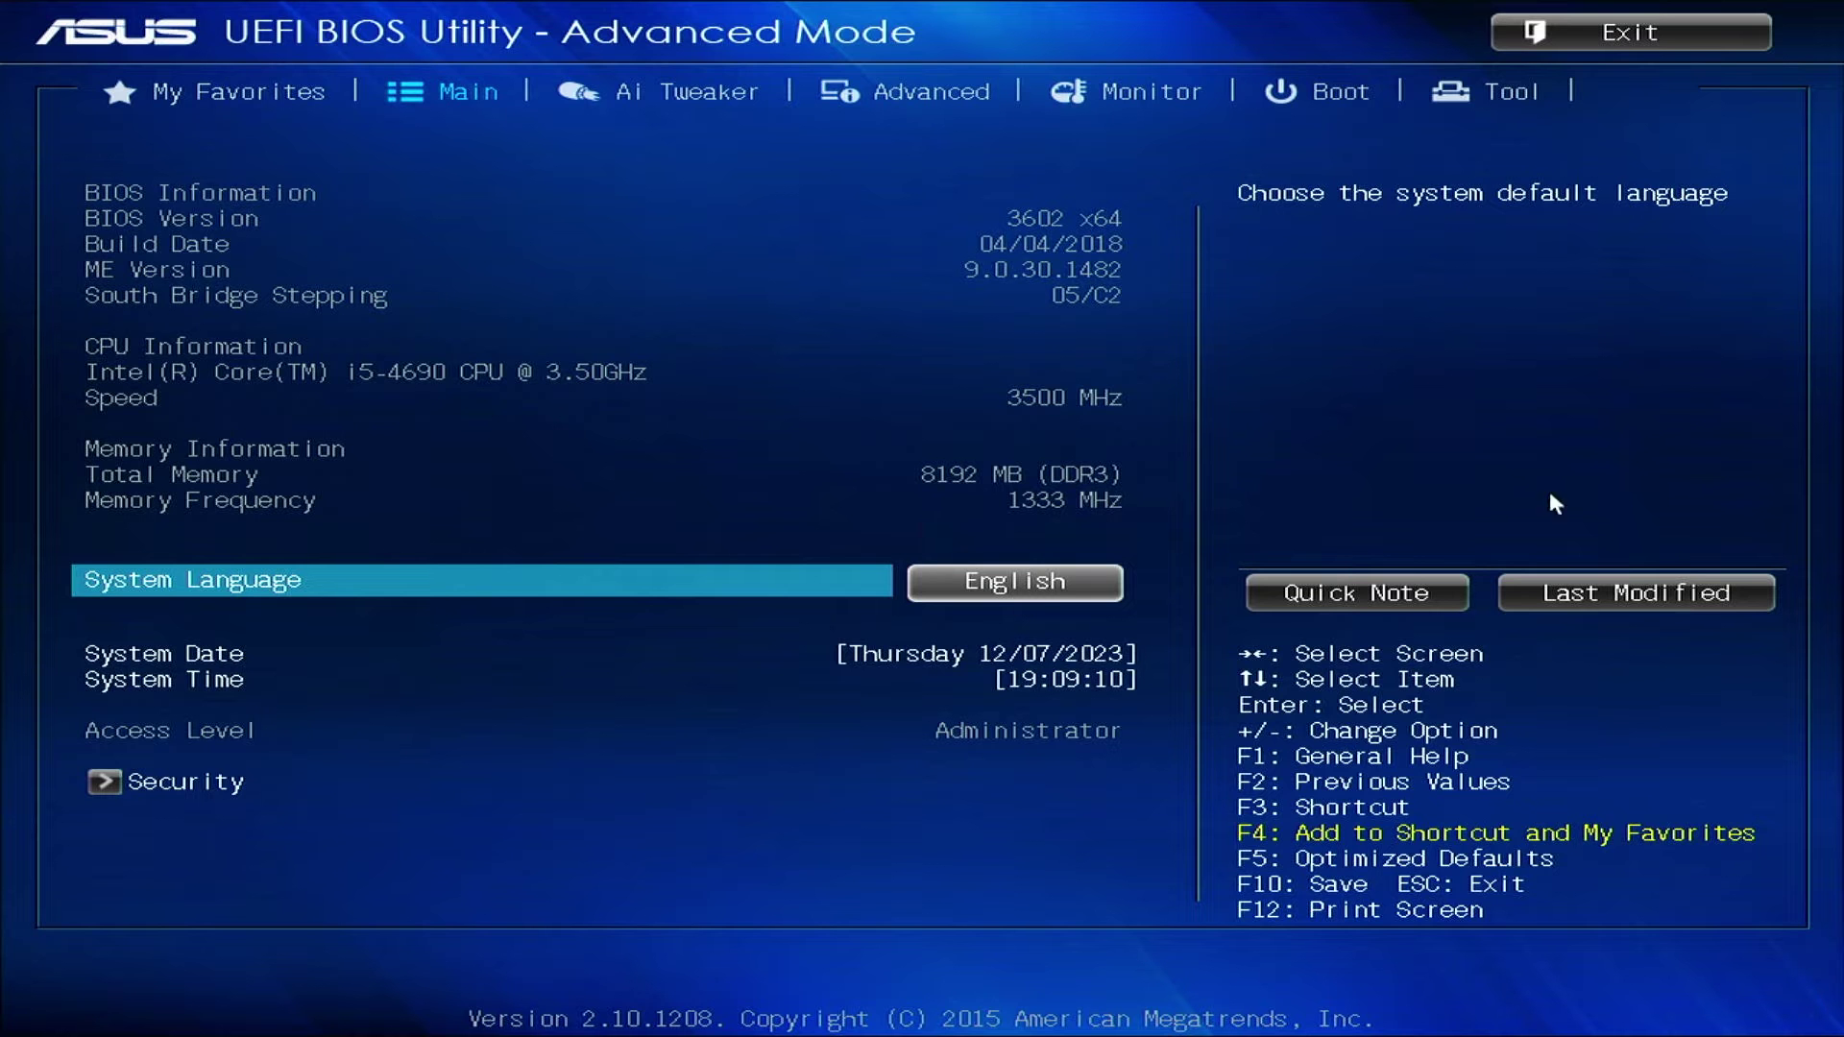
# Boot once from Samsung Flash Drive (61188MB) via Boot Override and start Tails 5.20
pyautogui.click(1330, 88)
pyautogui.scroll(-20, 1098, 372)
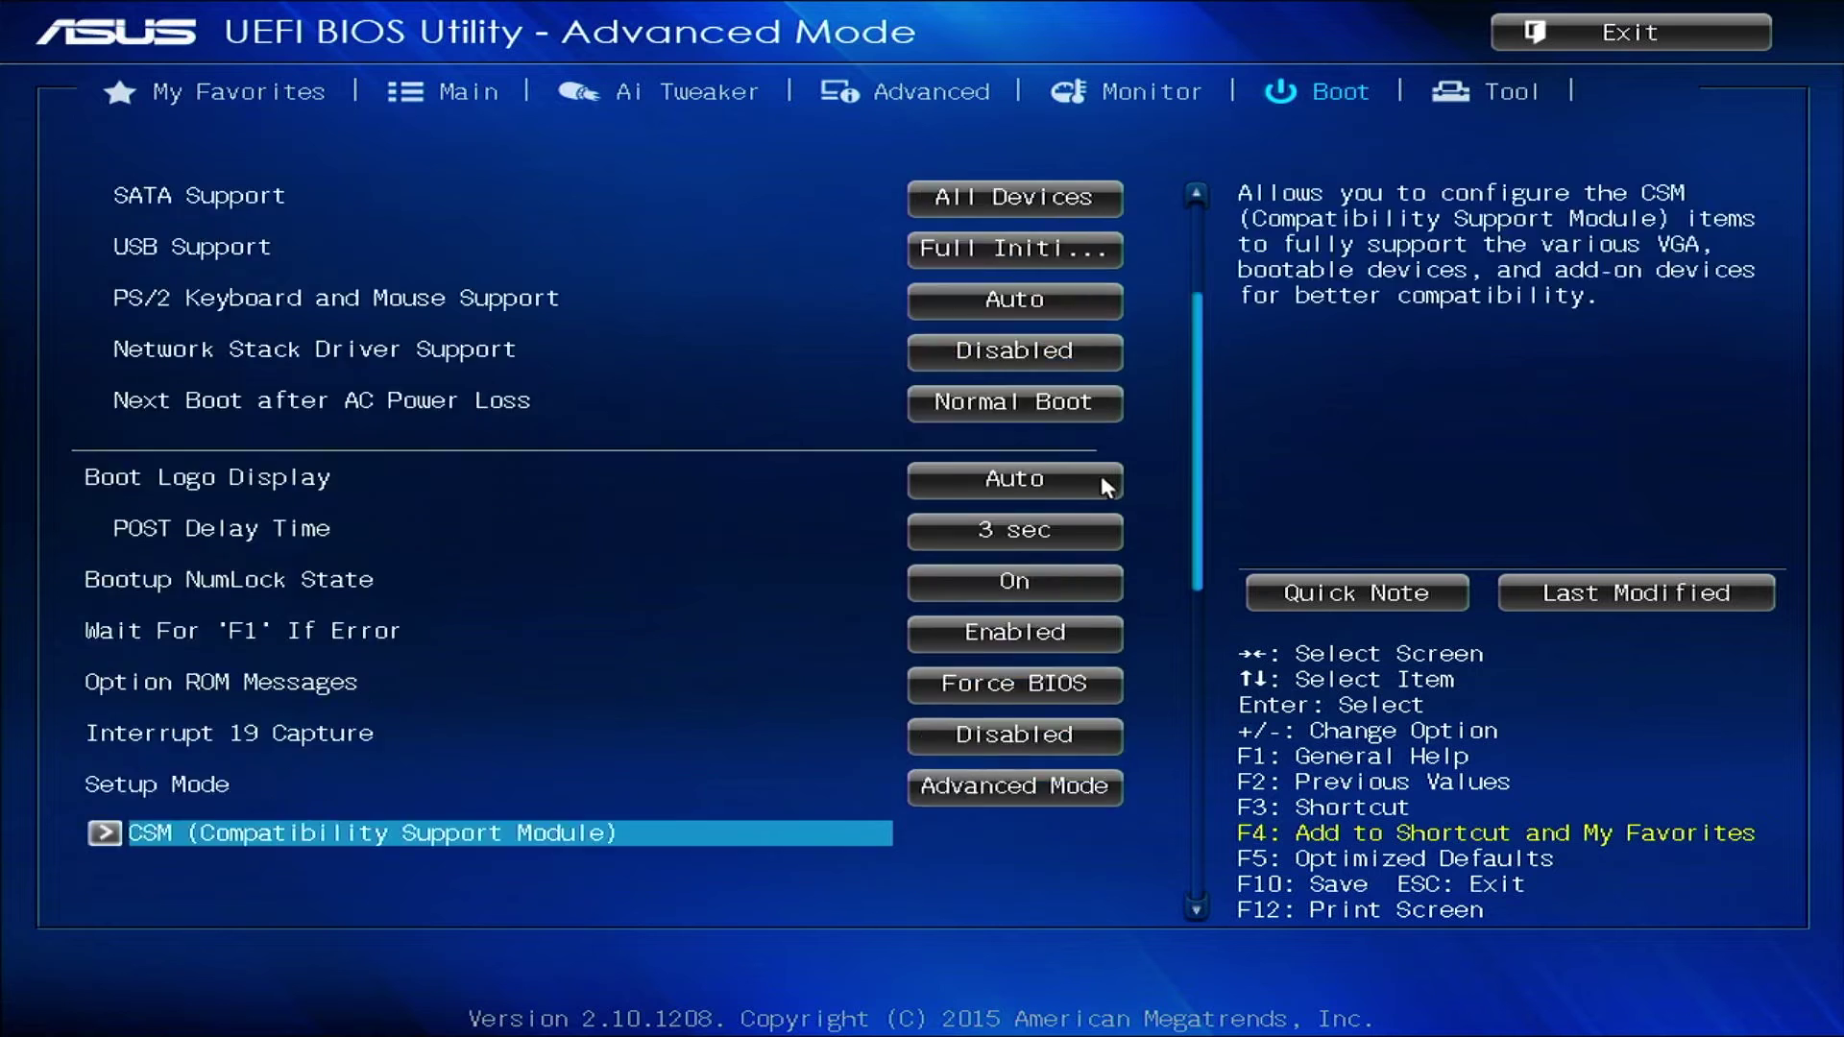
pyautogui.click(648, 790)
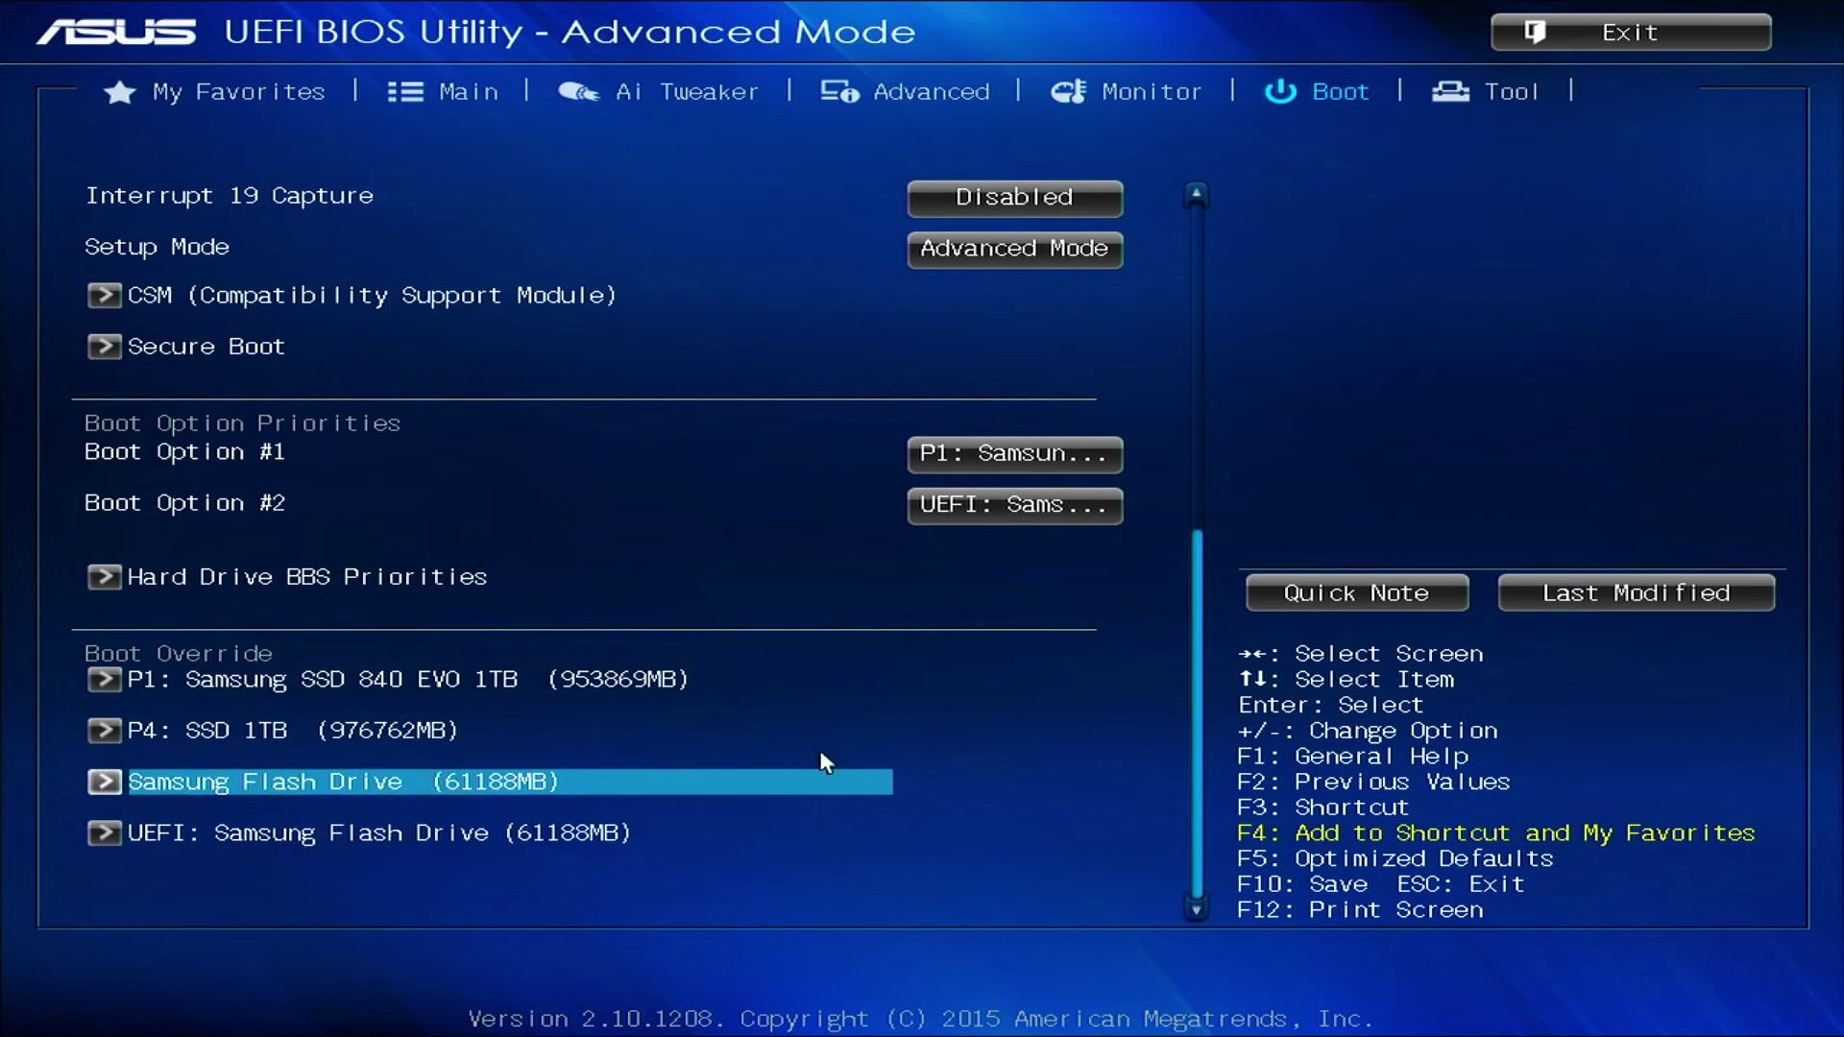
pyautogui.click(826, 768)
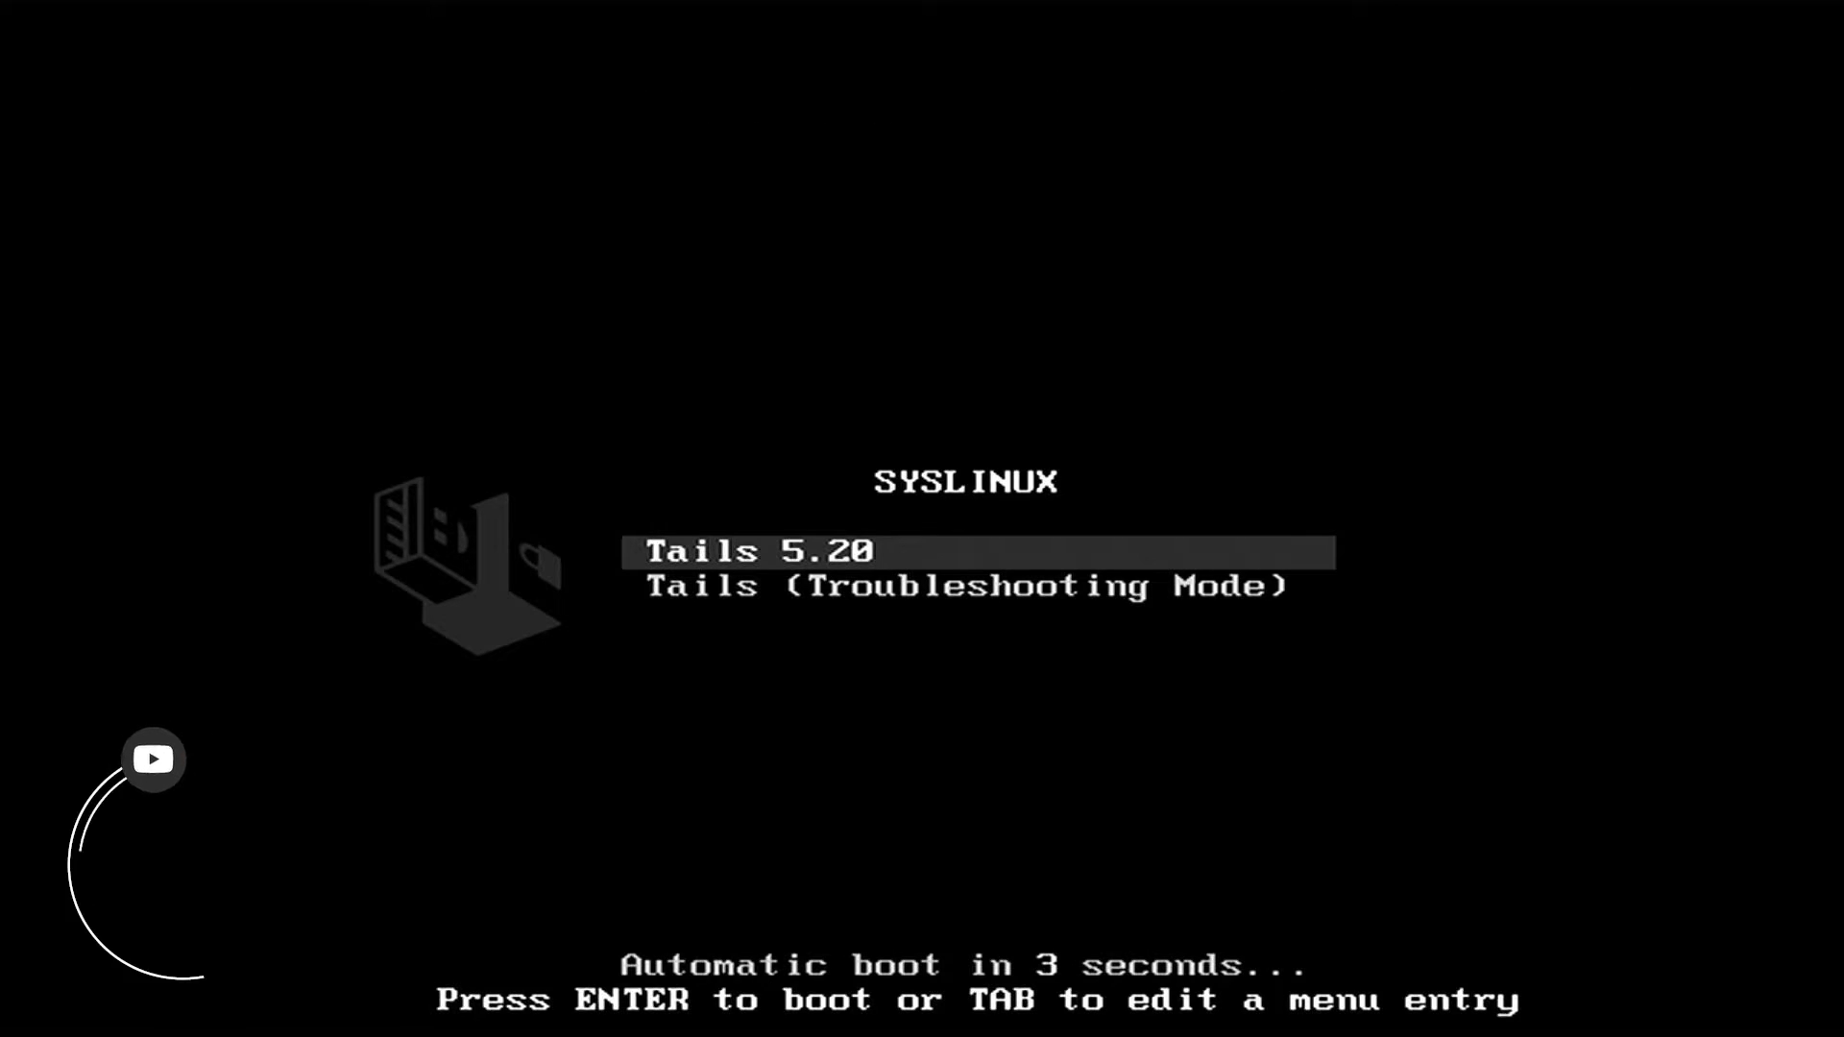
pyautogui.press('Return')
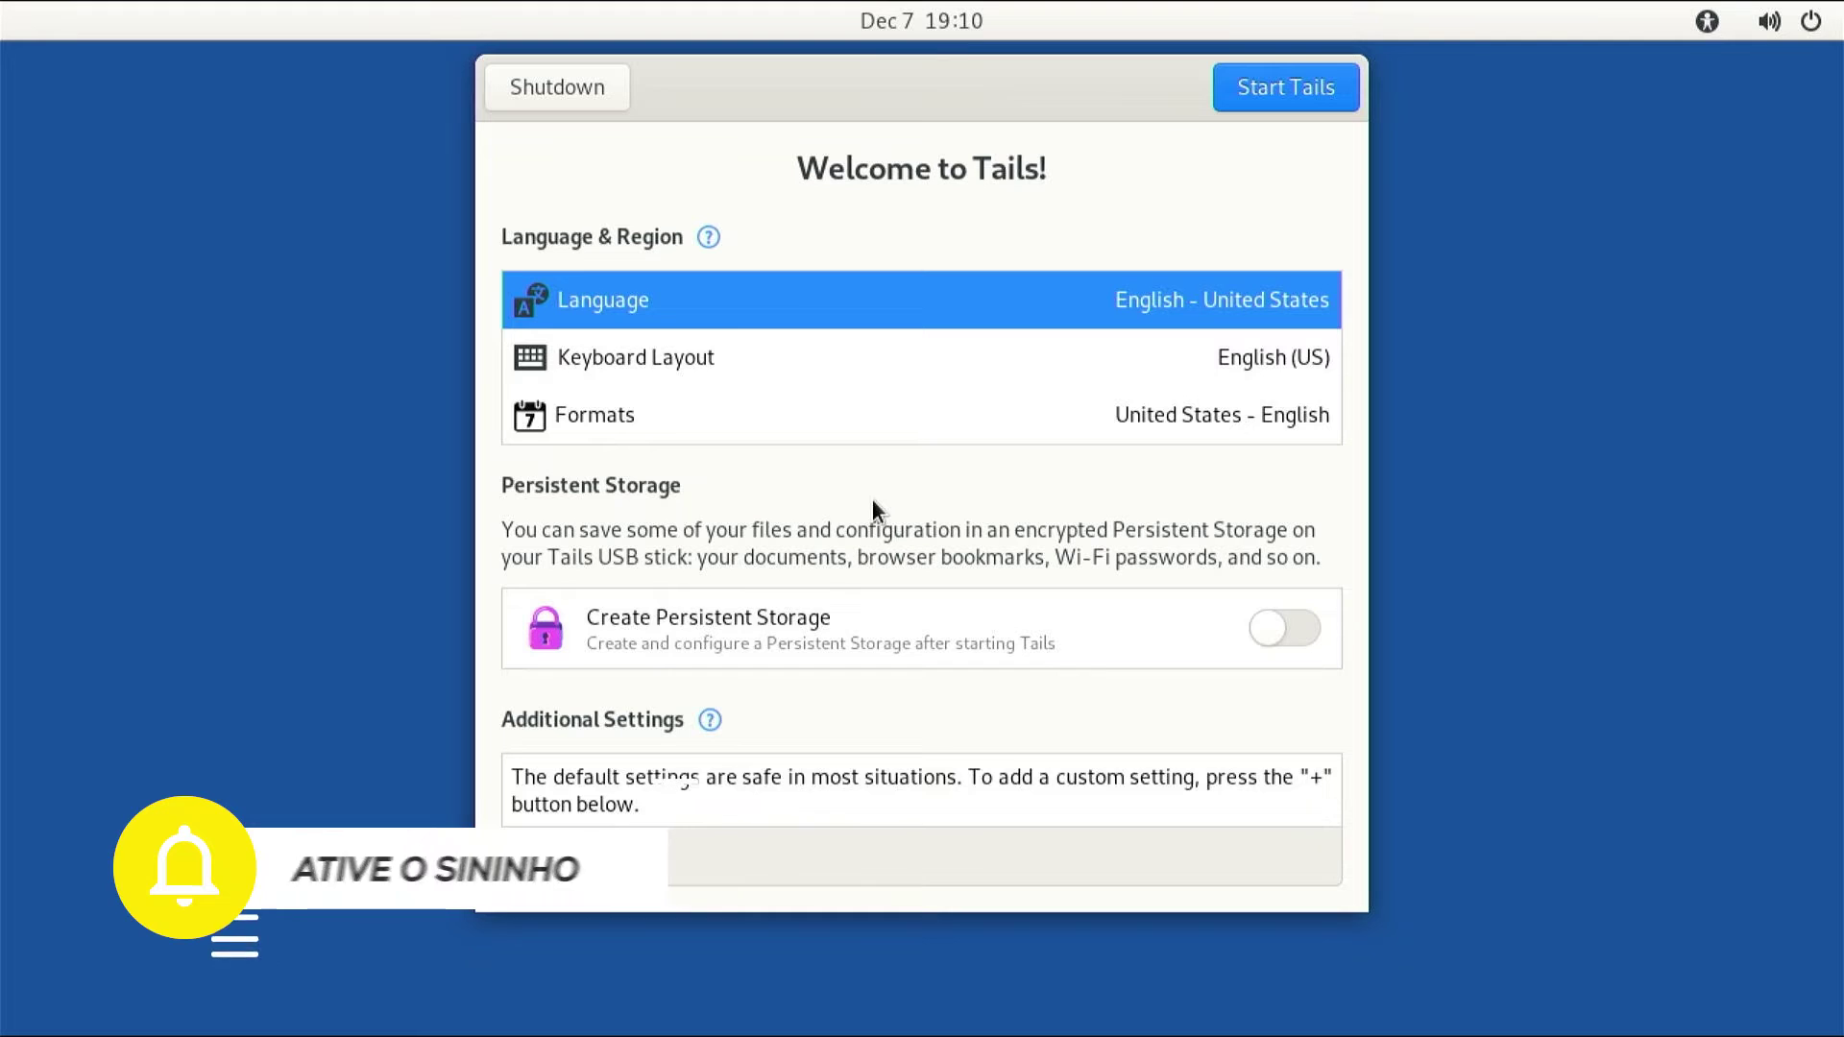
# Switch the Welcome Screen language to Português - Brasil
pyautogui.click(1194, 305)
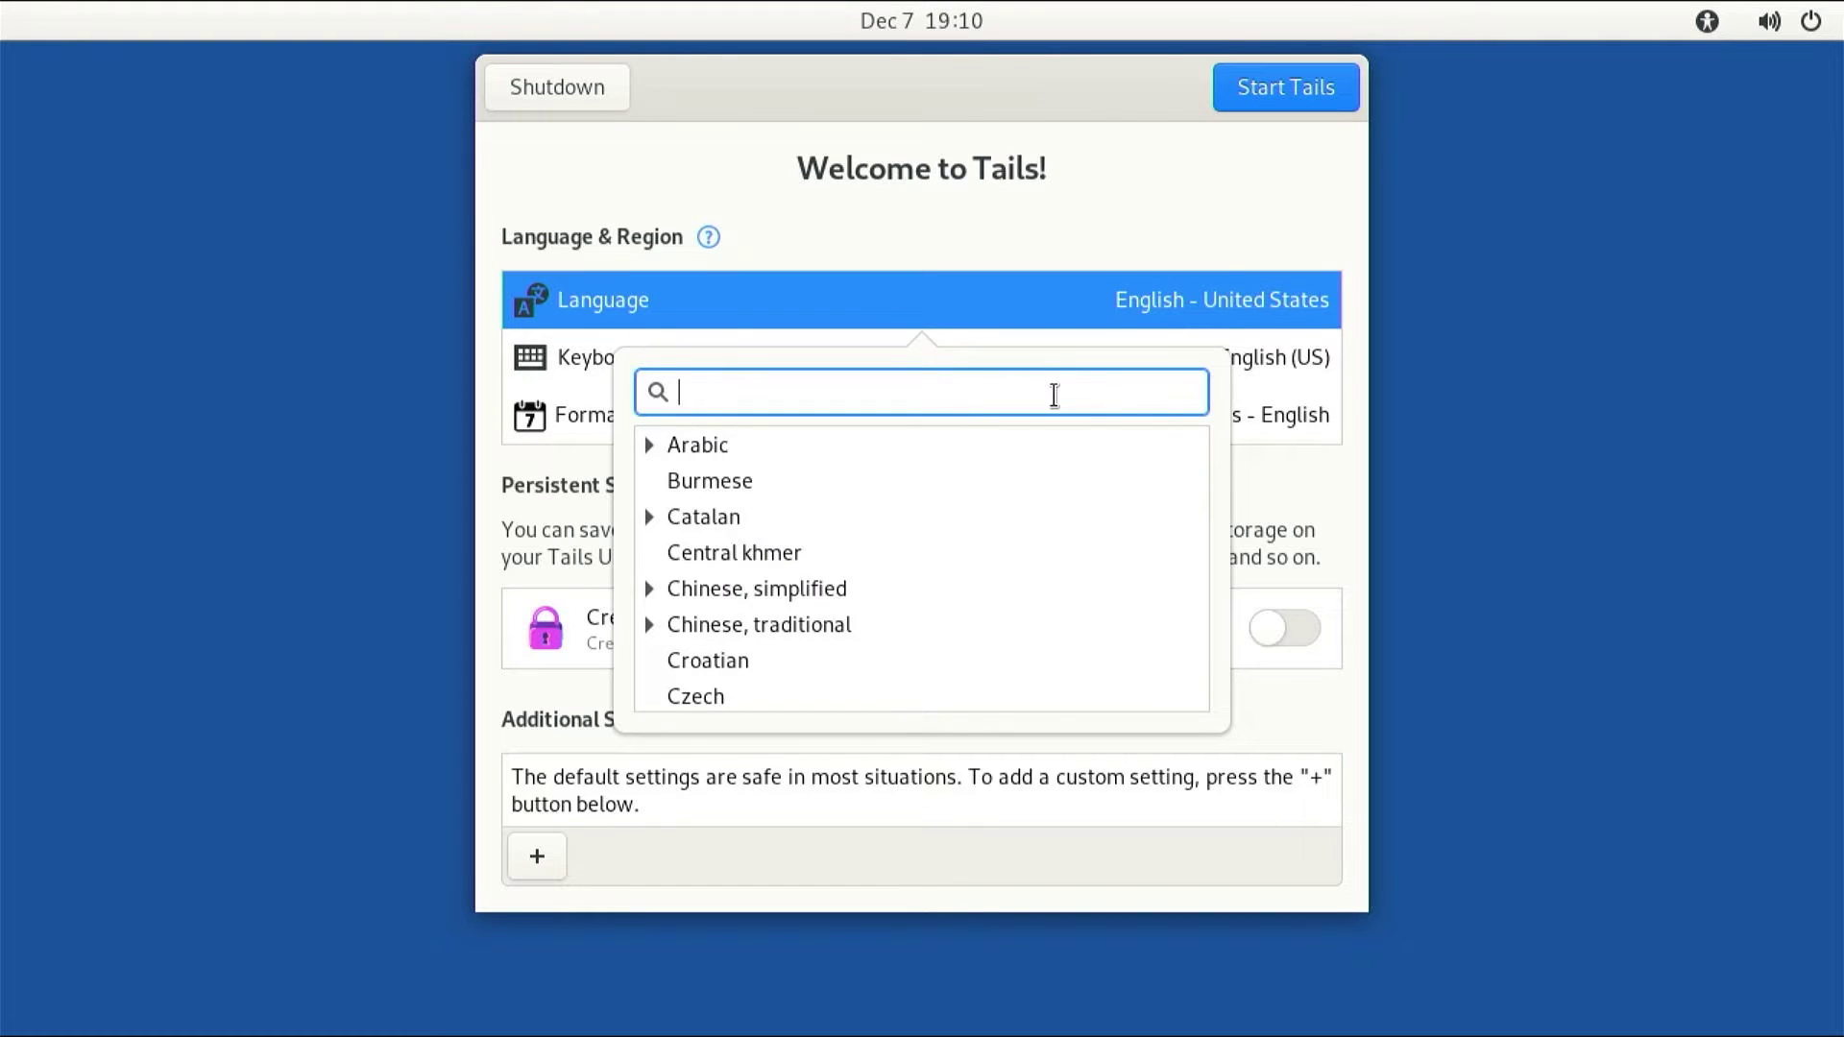
pyautogui.write('por')
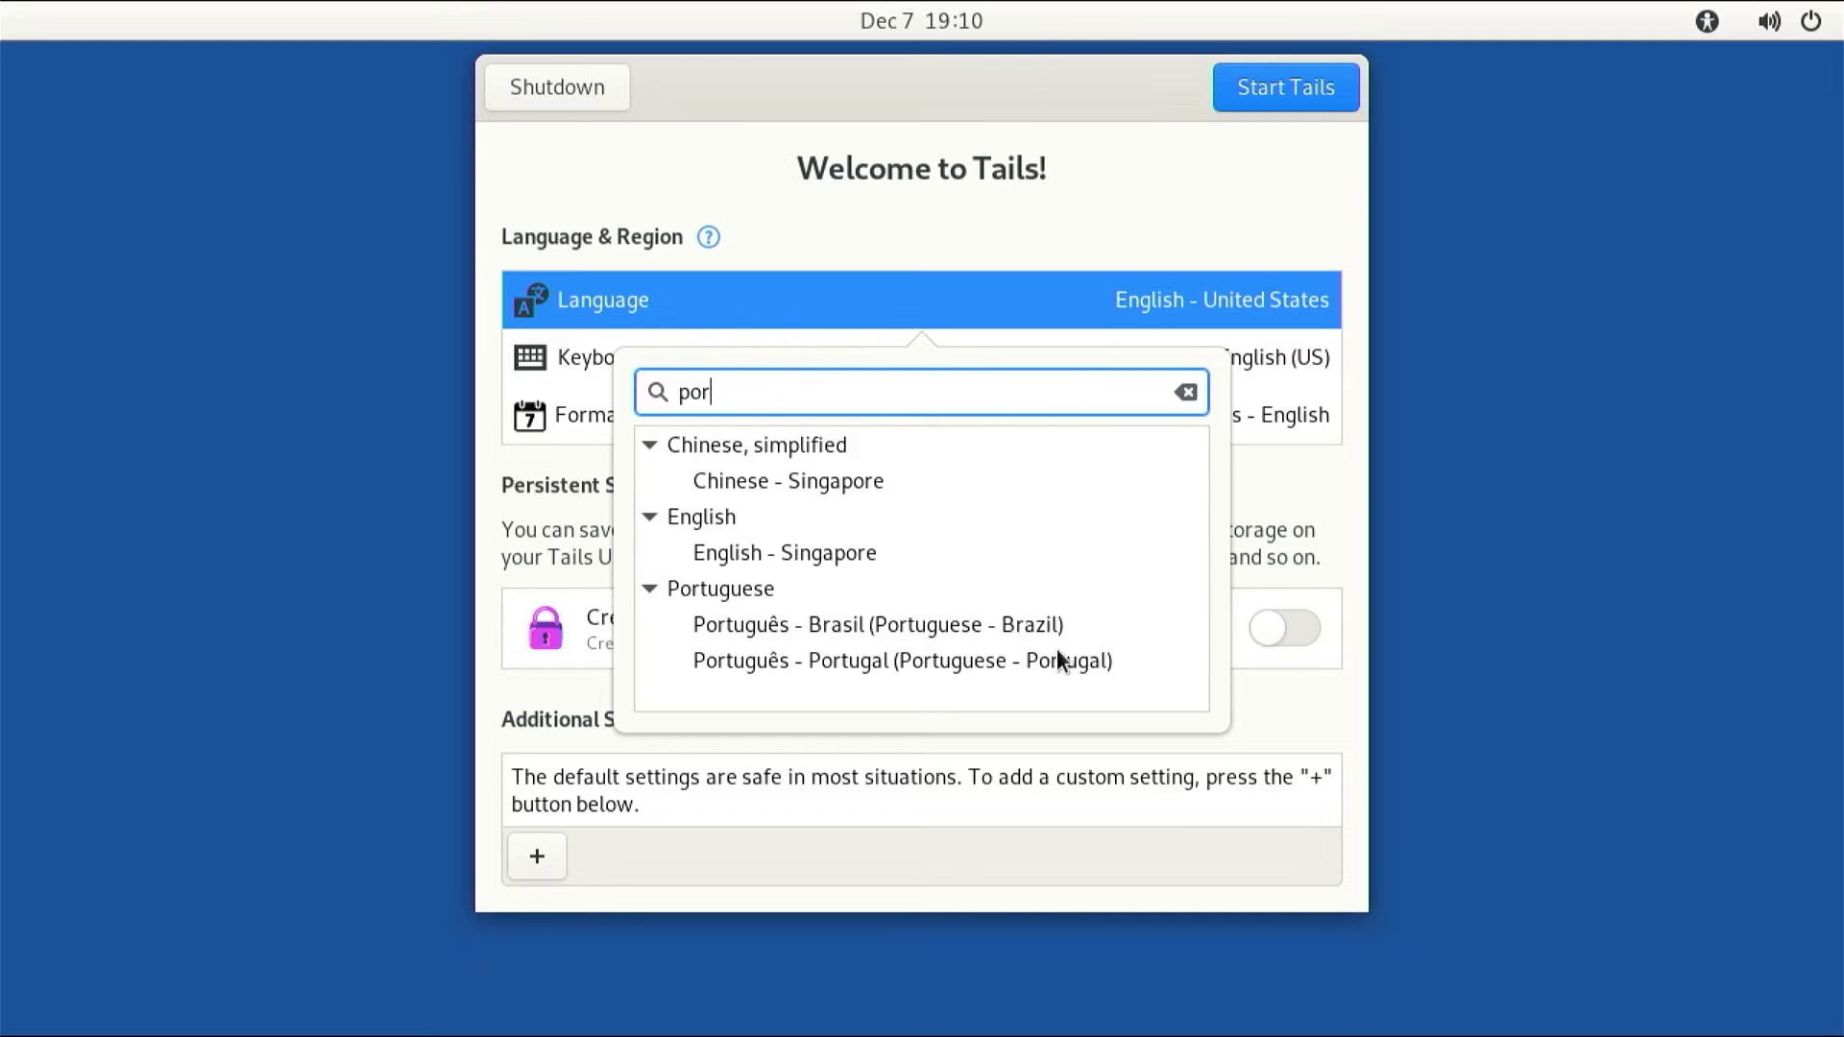
pyautogui.click(1058, 626)
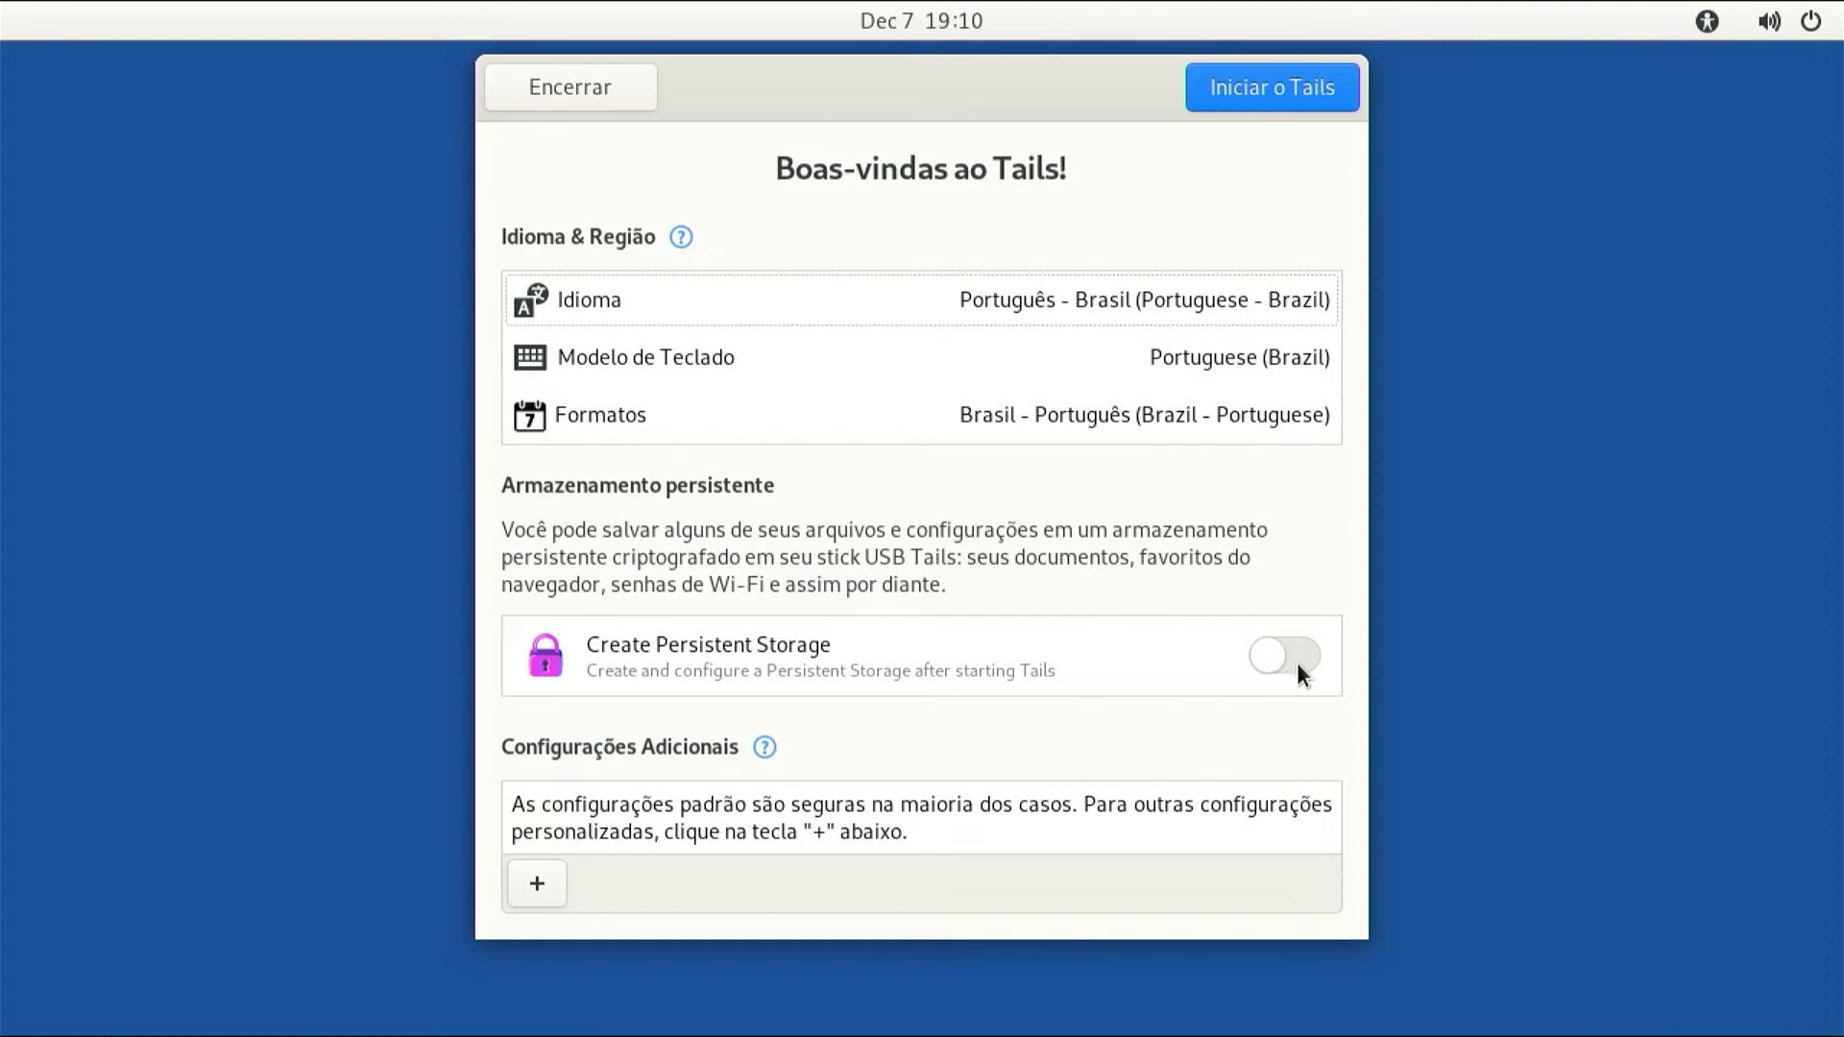
# Add an administration password under additional settings and start Tails
pyautogui.click(525, 889)
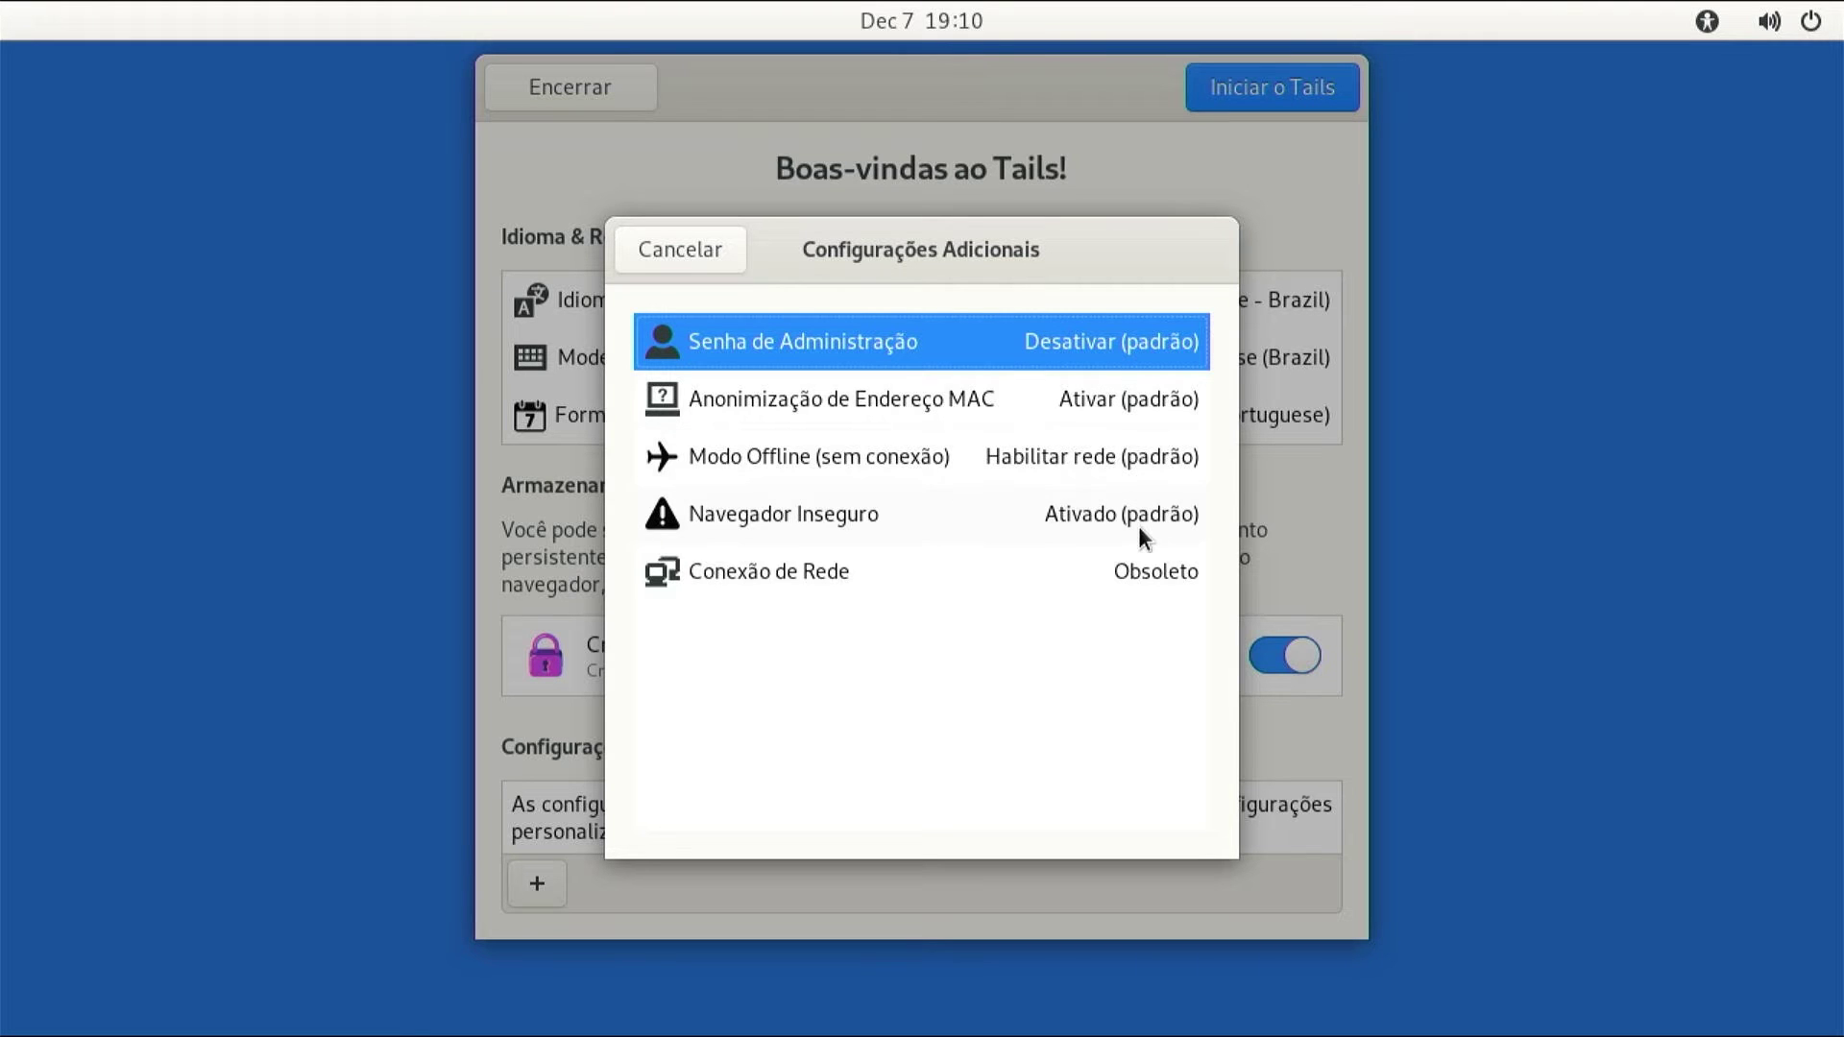
pyautogui.click(1105, 355)
pyautogui.write('•••••••••')
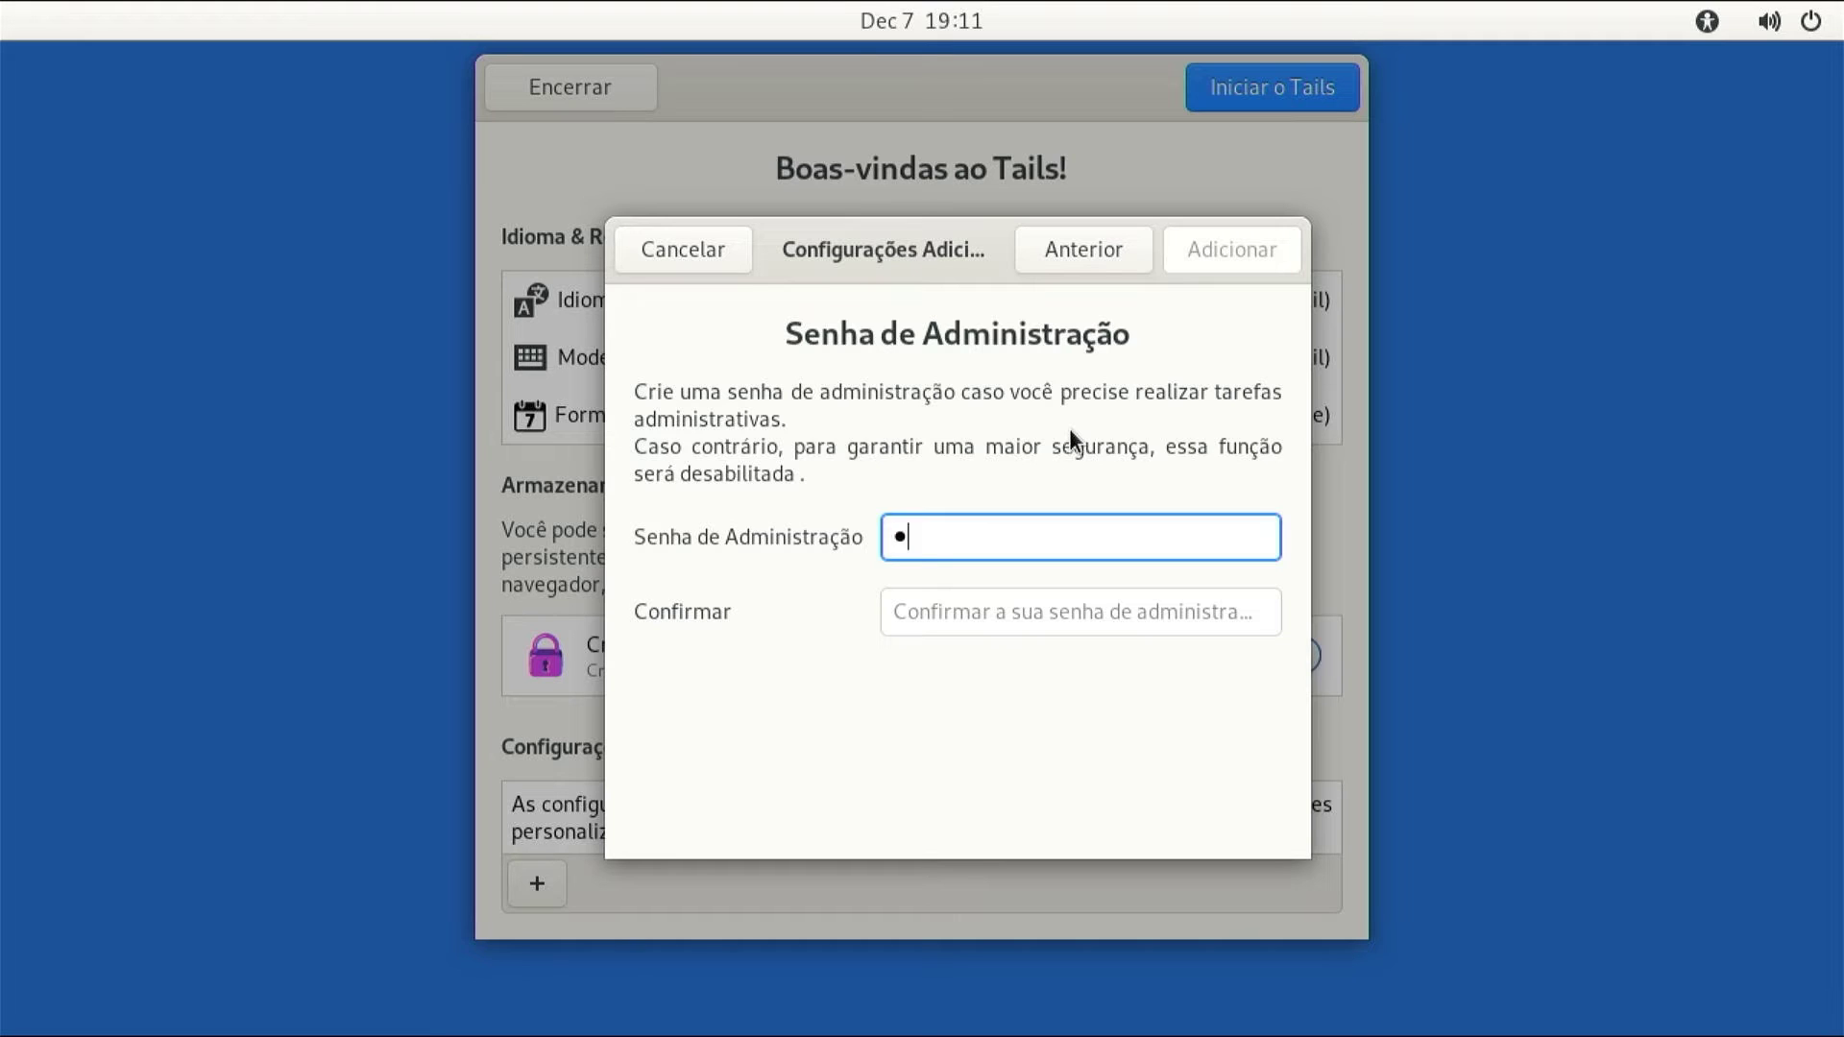
pyautogui.write('••••')
pyautogui.click(952, 618)
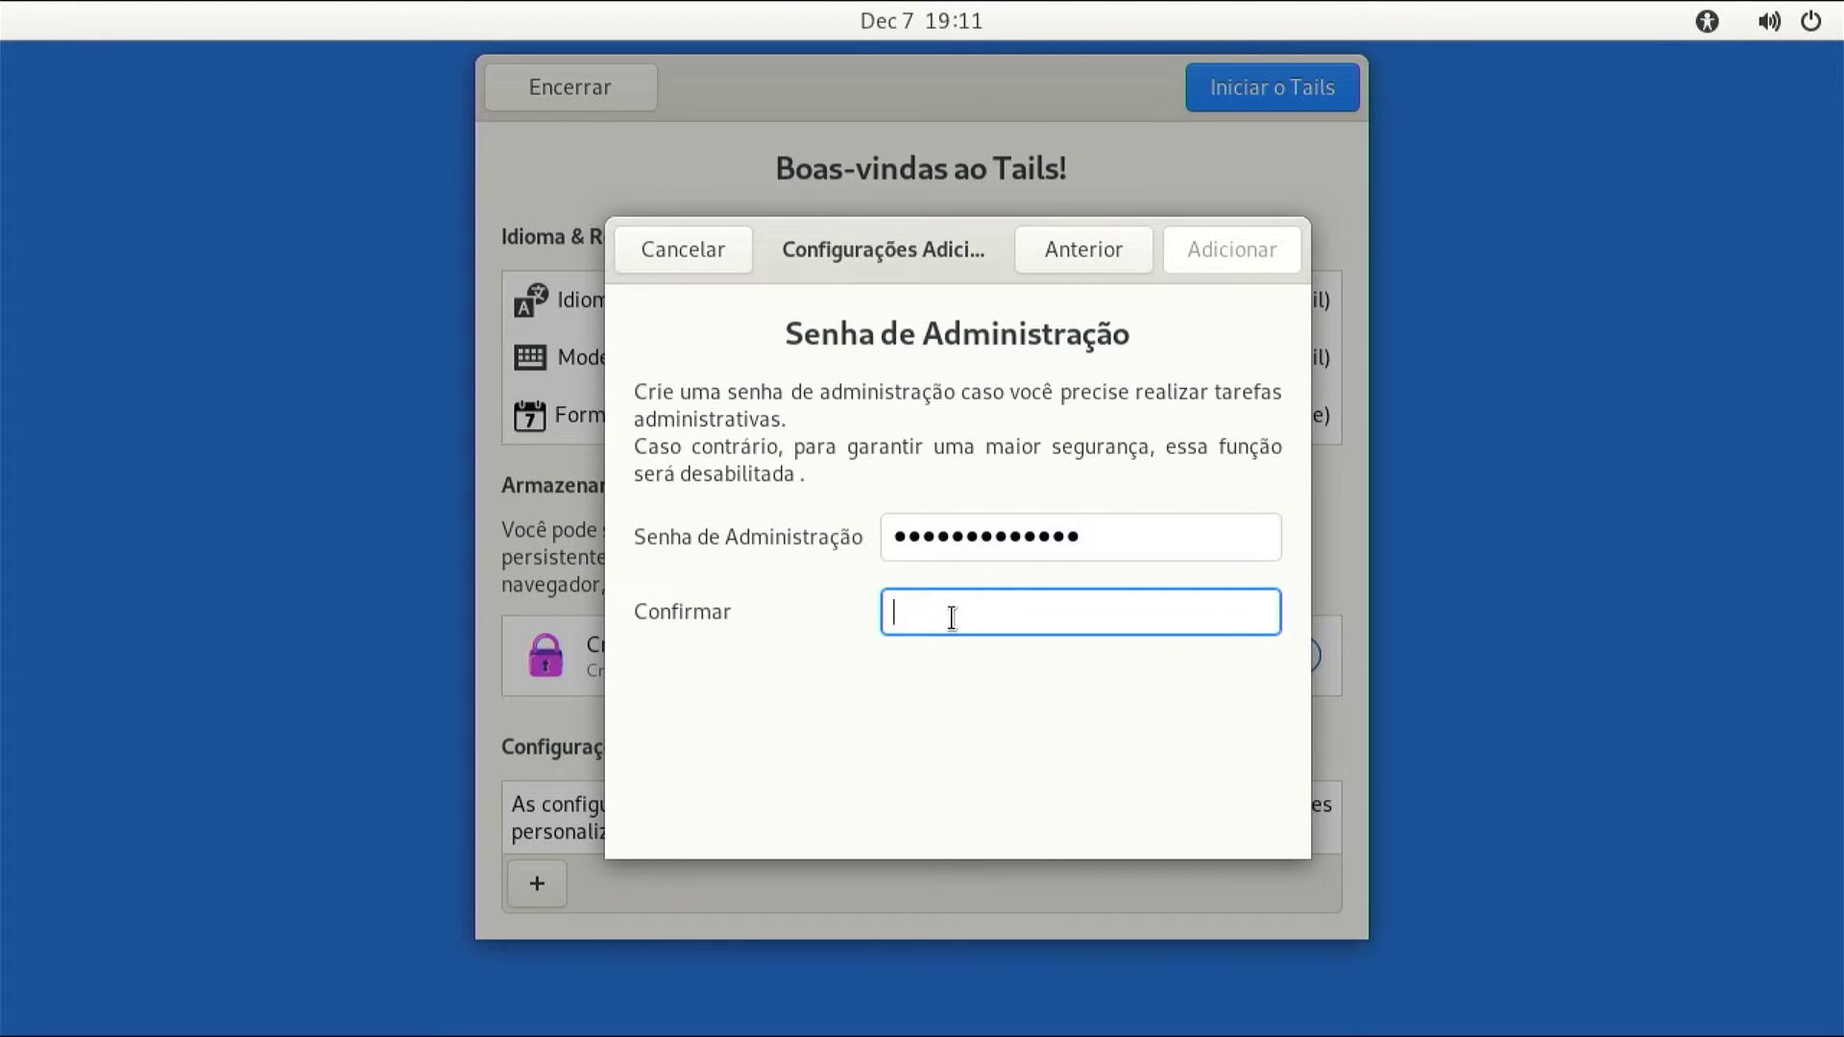
pyautogui.write('•••••••••••••')
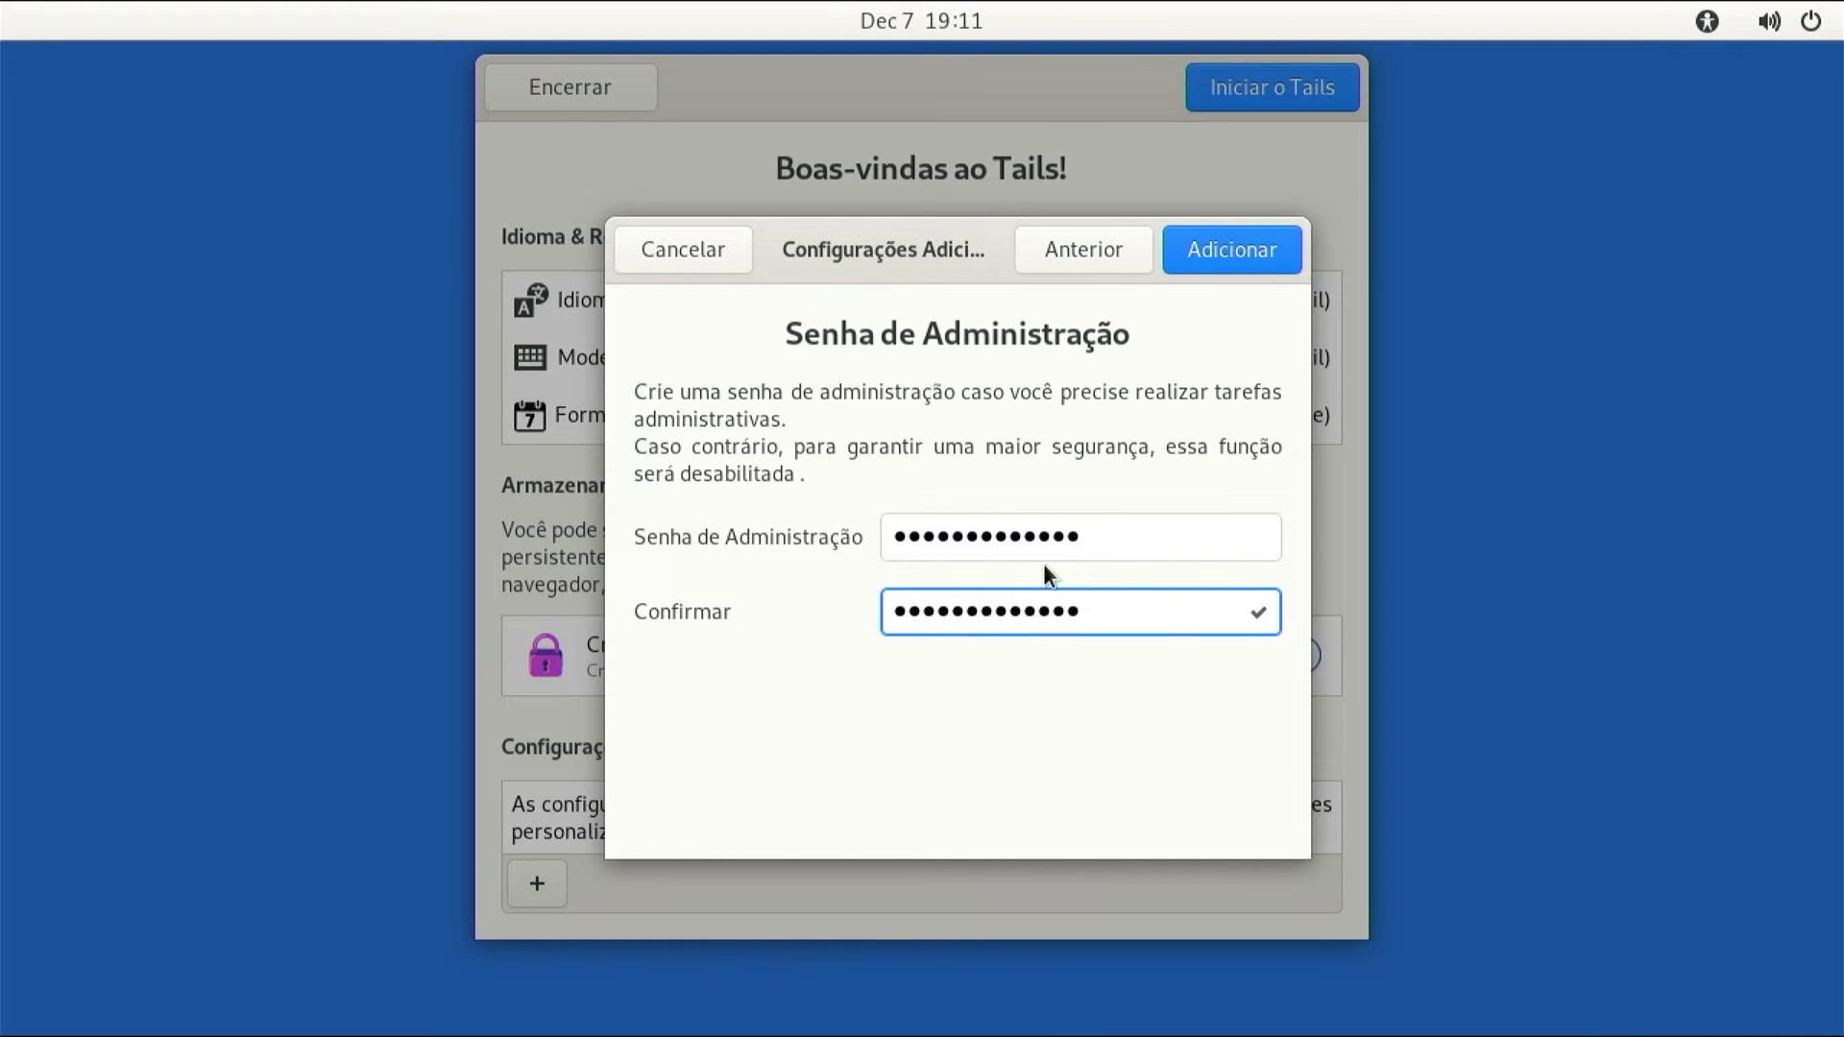
pyautogui.click(1283, 256)
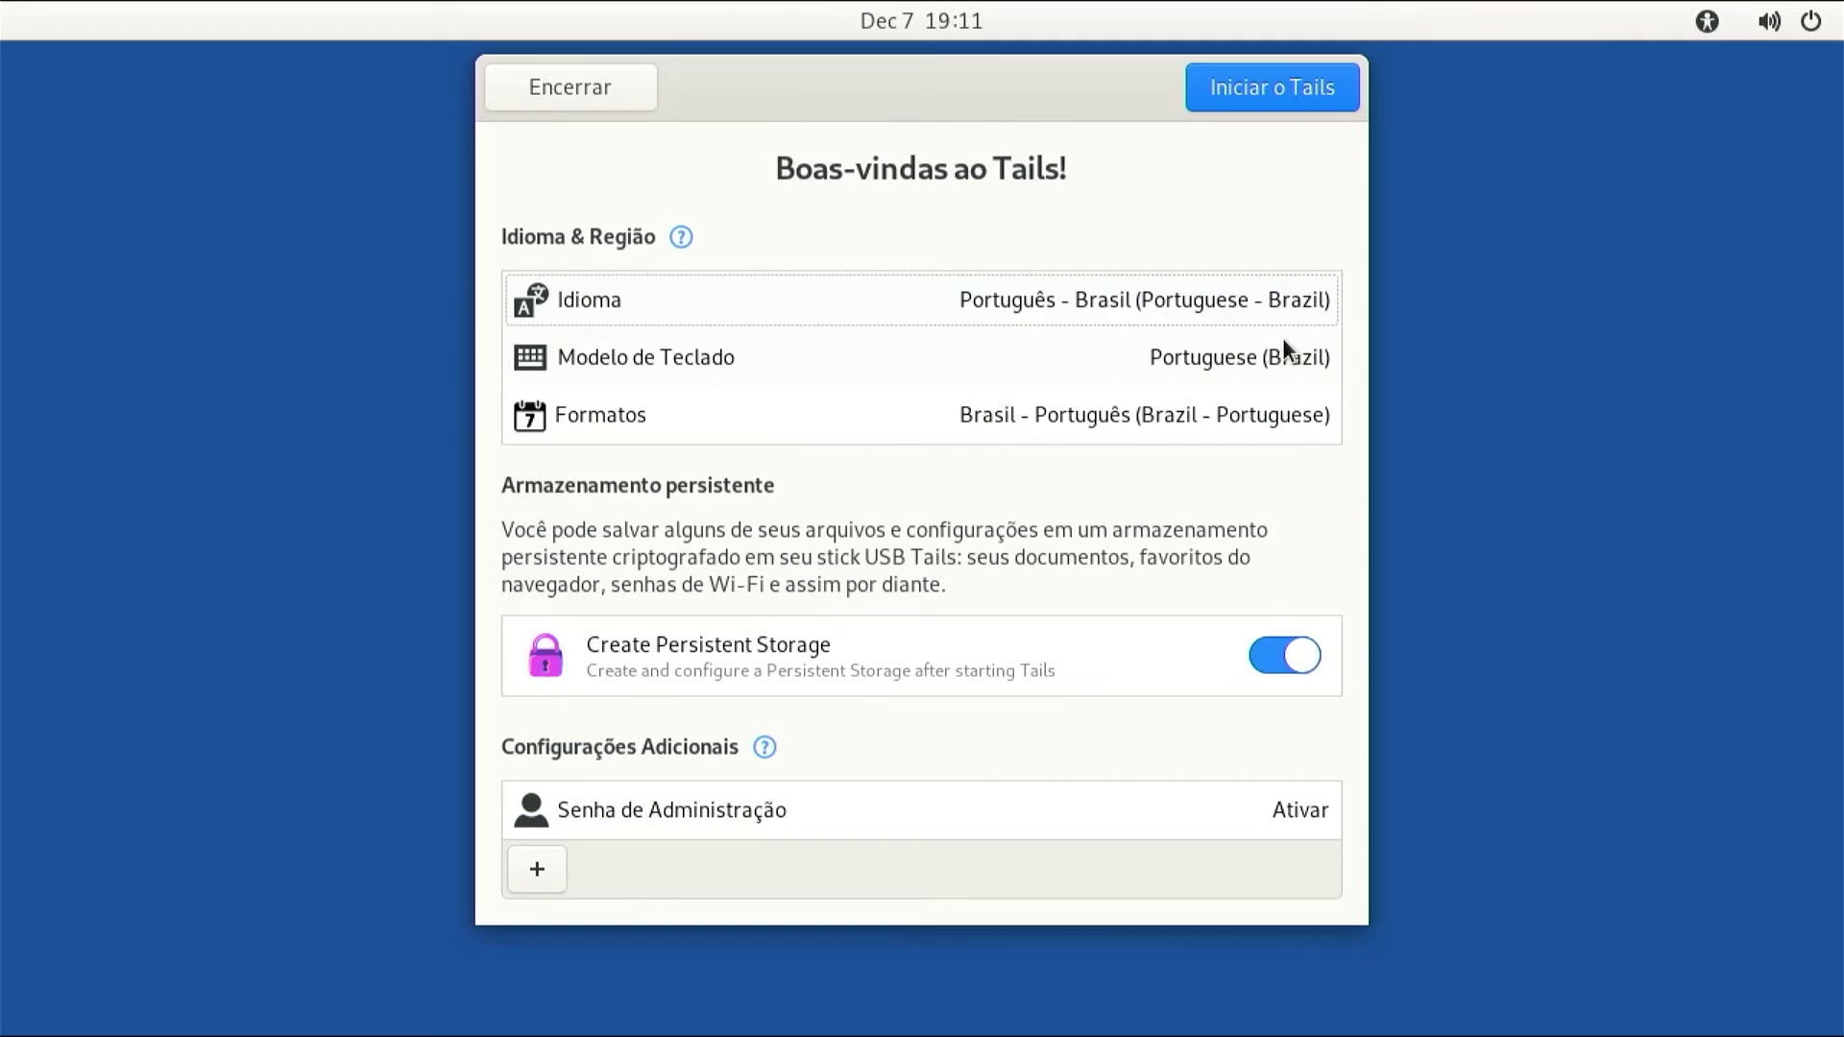
pyautogui.click(1270, 92)
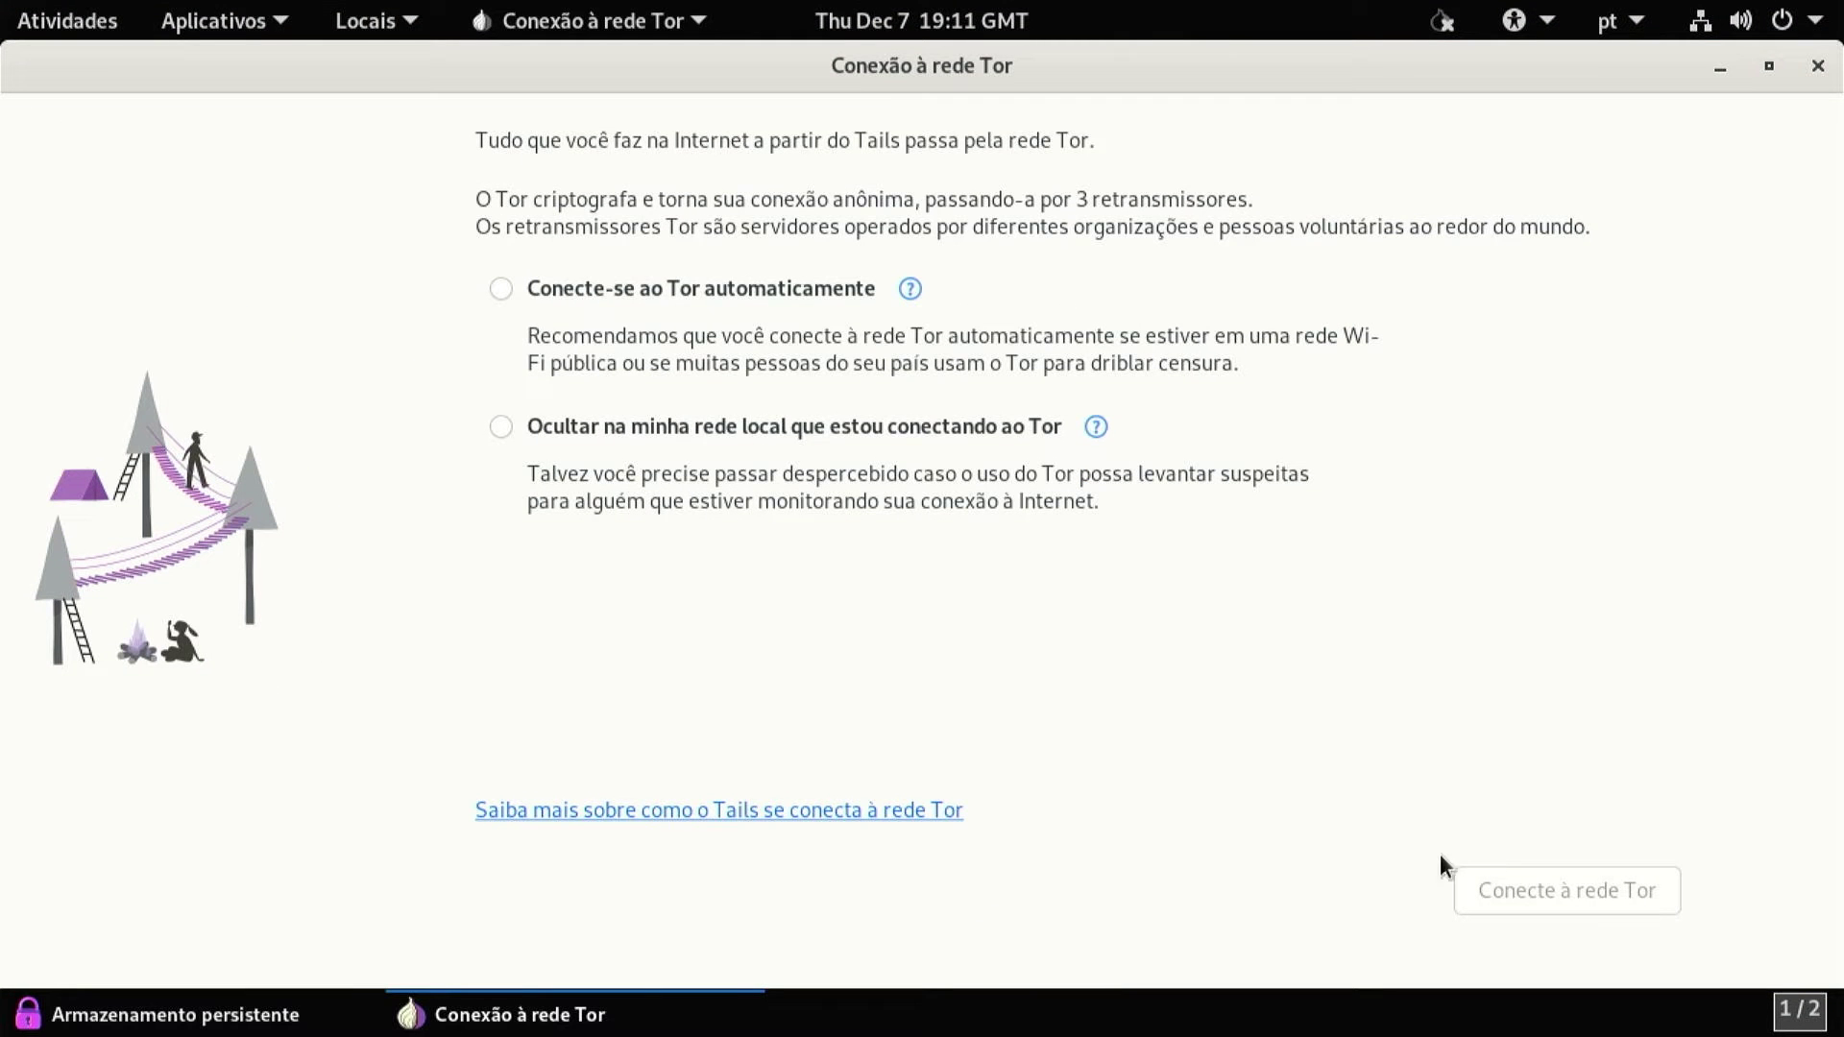
# Select 'Conecte-se ao Tor automaticamente' and start connecting to the Tor network
pyautogui.click(708, 292)
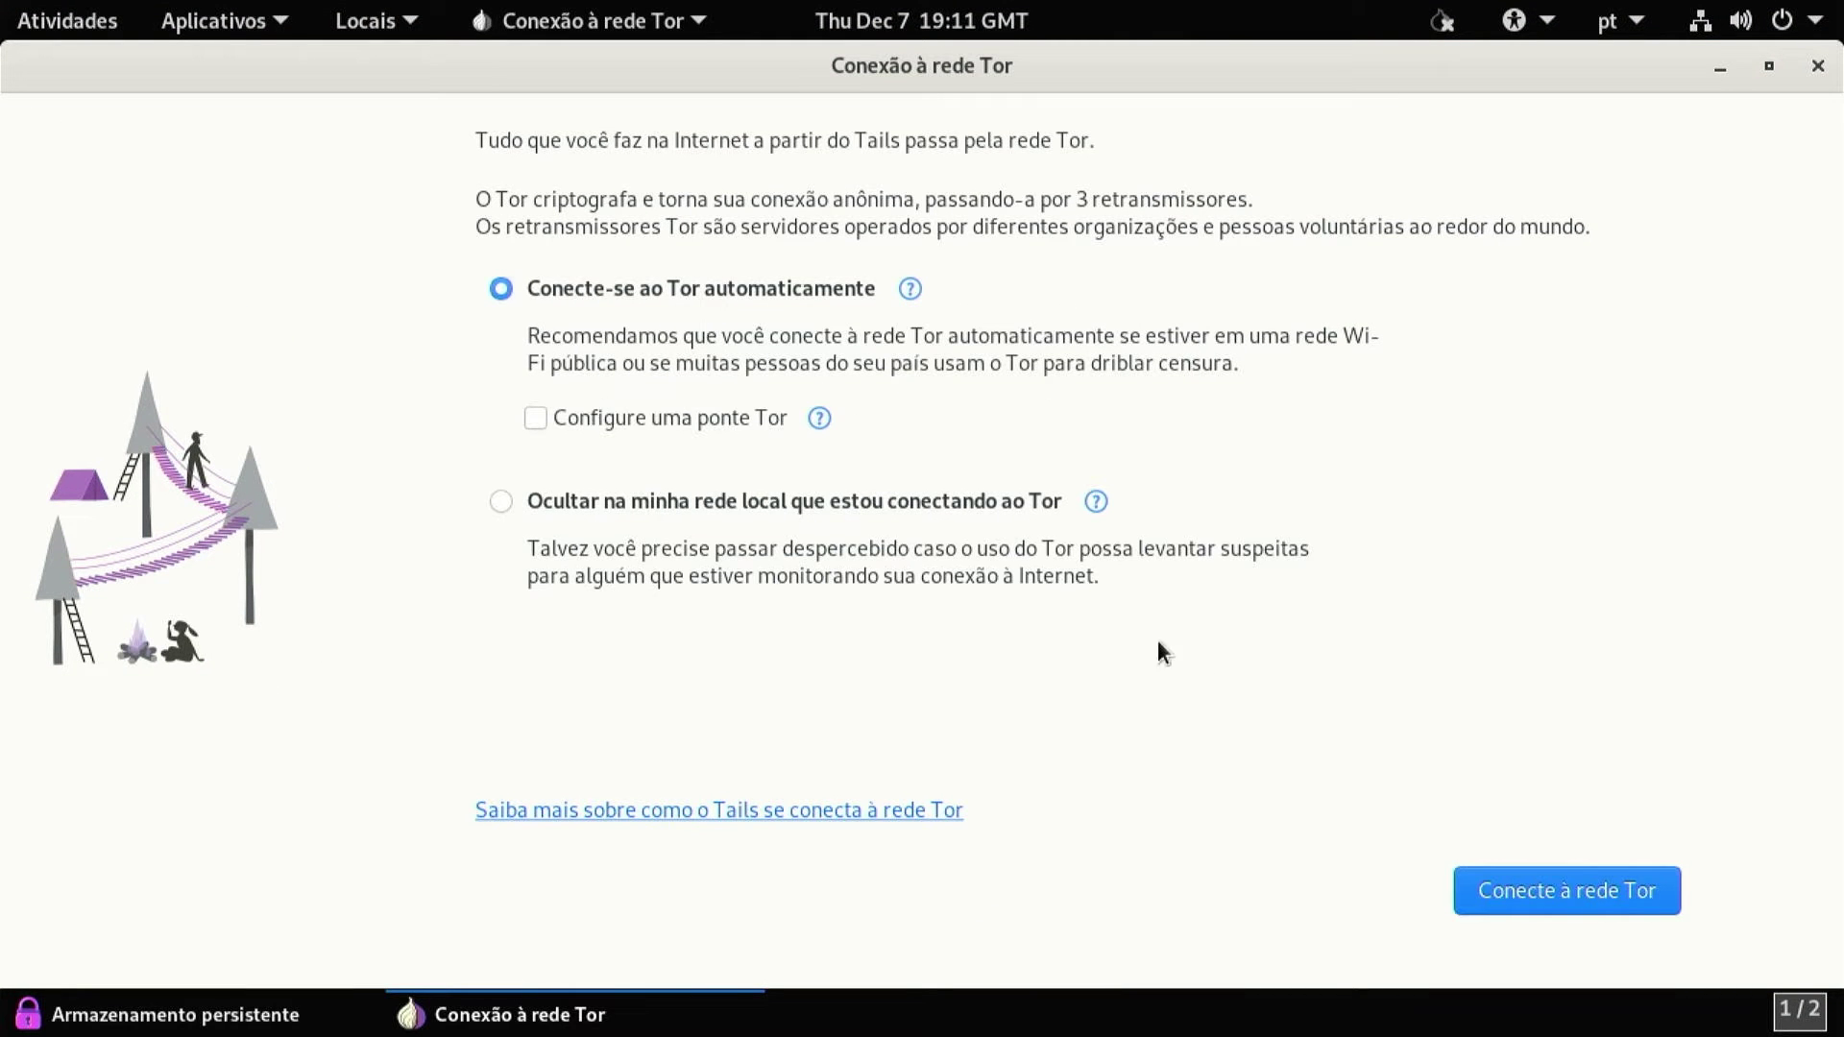
pyautogui.click(1564, 895)
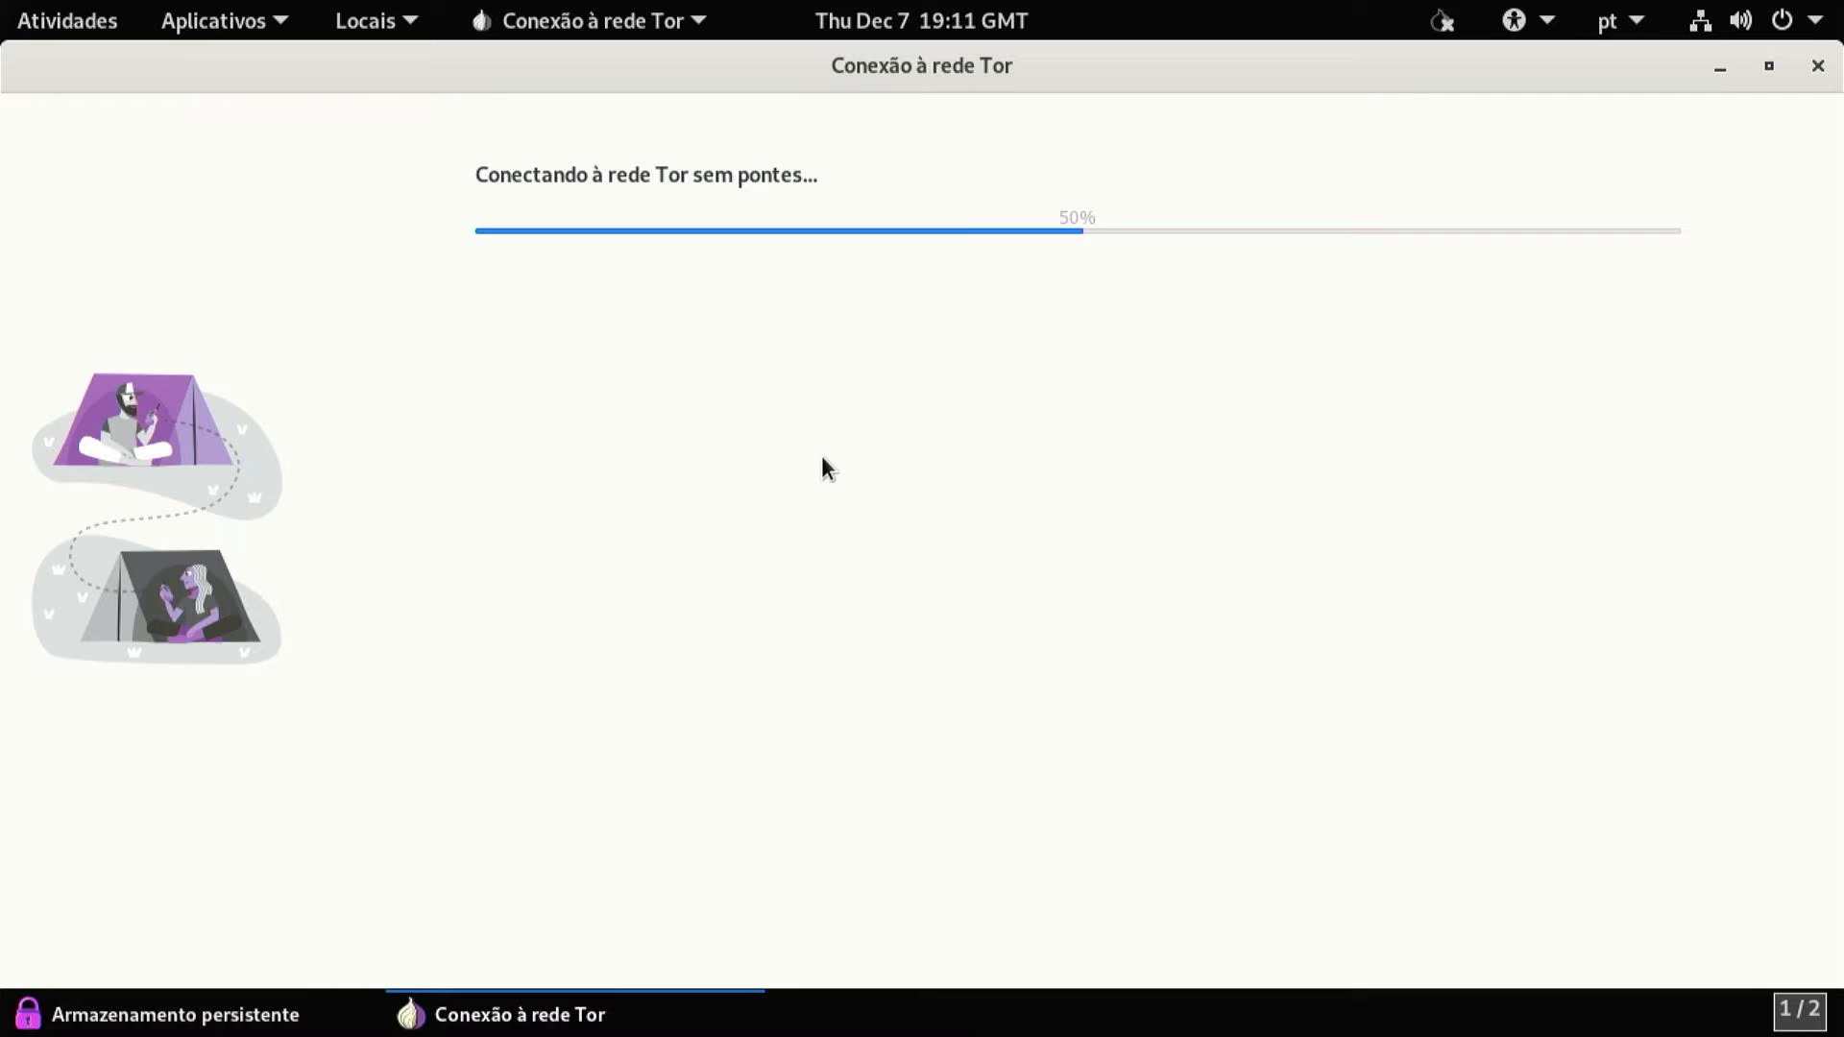
# Minimize the Tor window, enter and confirm the storage passphrase, and create the Persistent Storage
pyautogui.click(1722, 69)
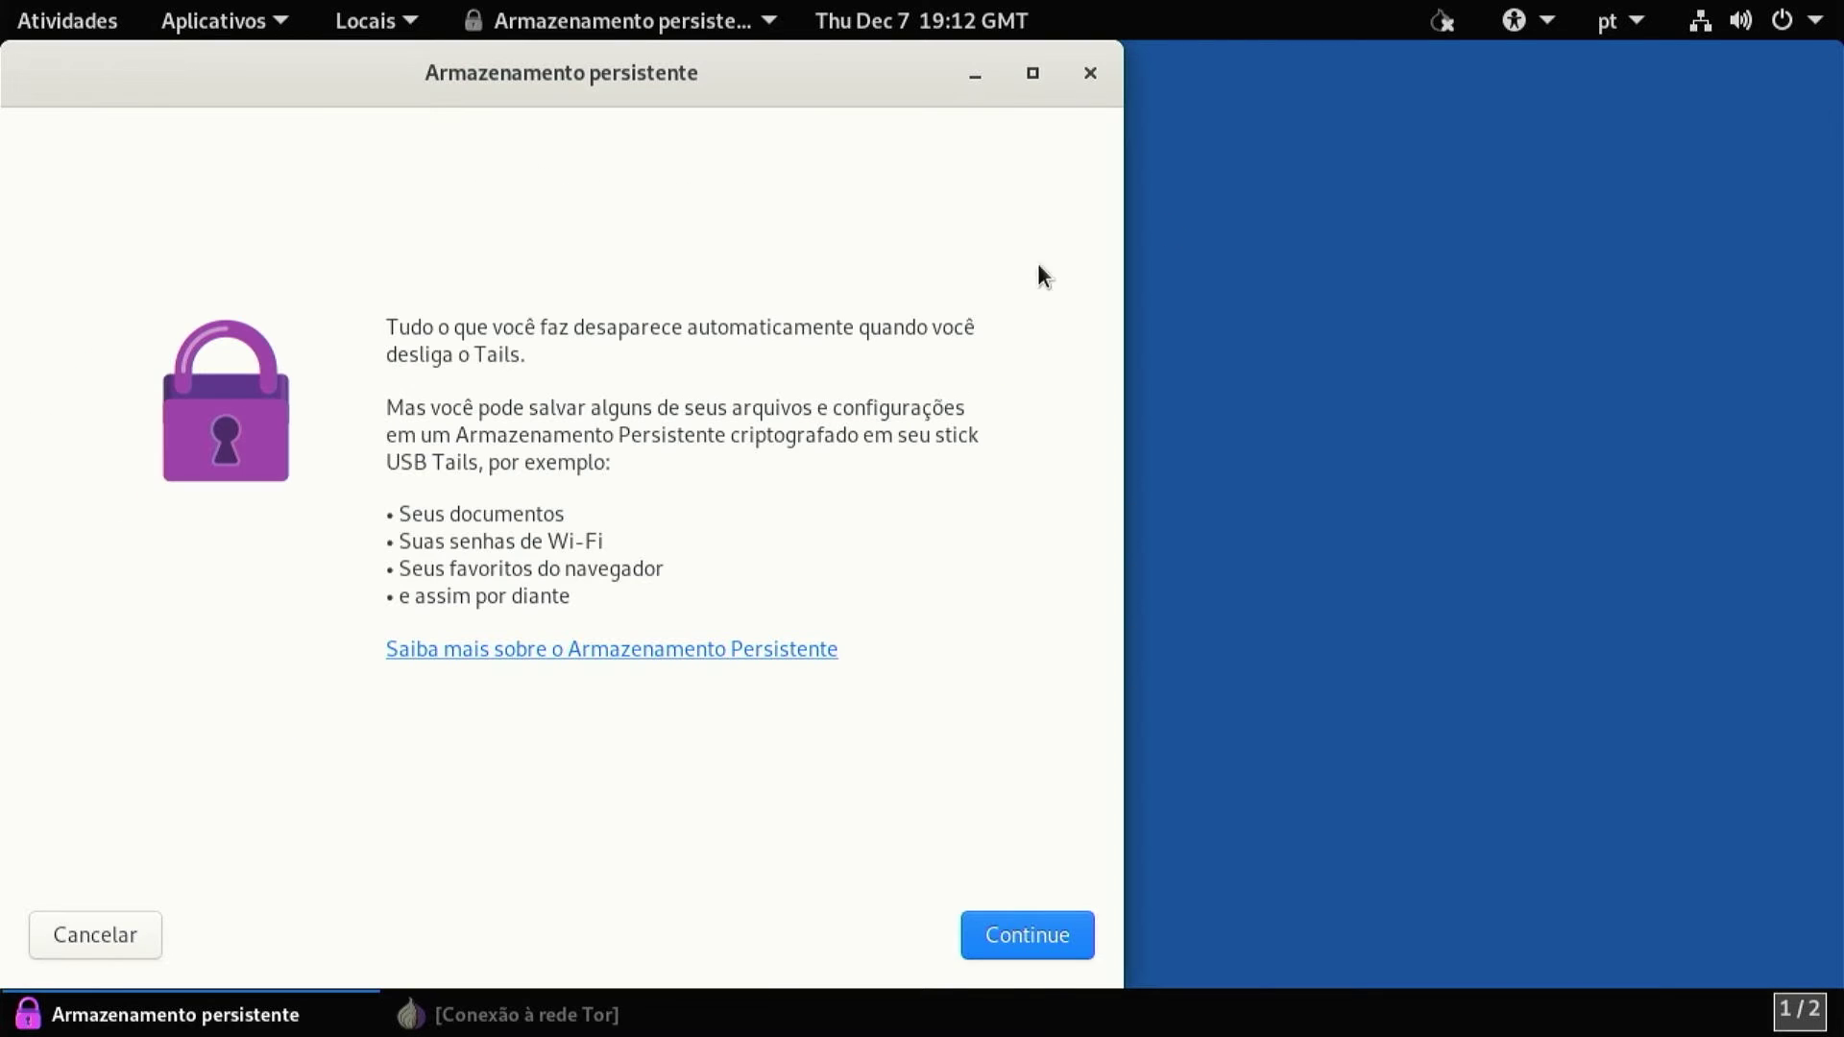
pyautogui.click(999, 936)
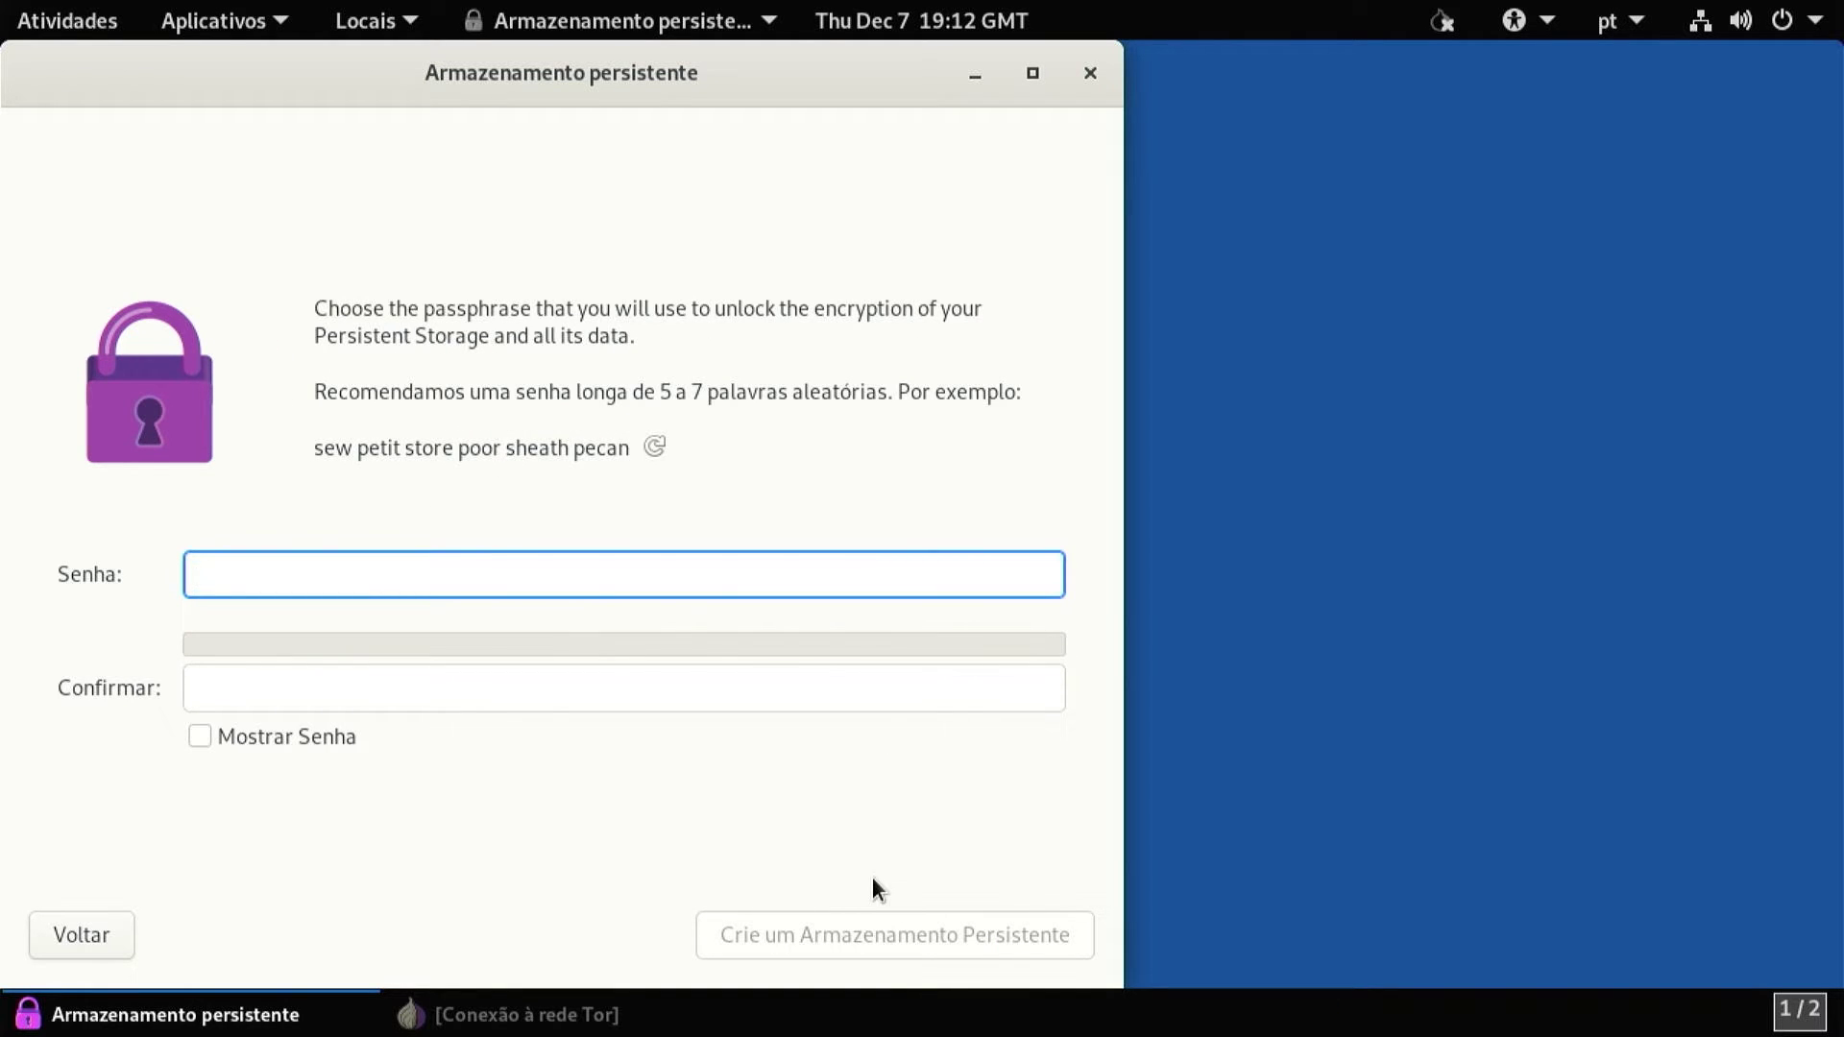
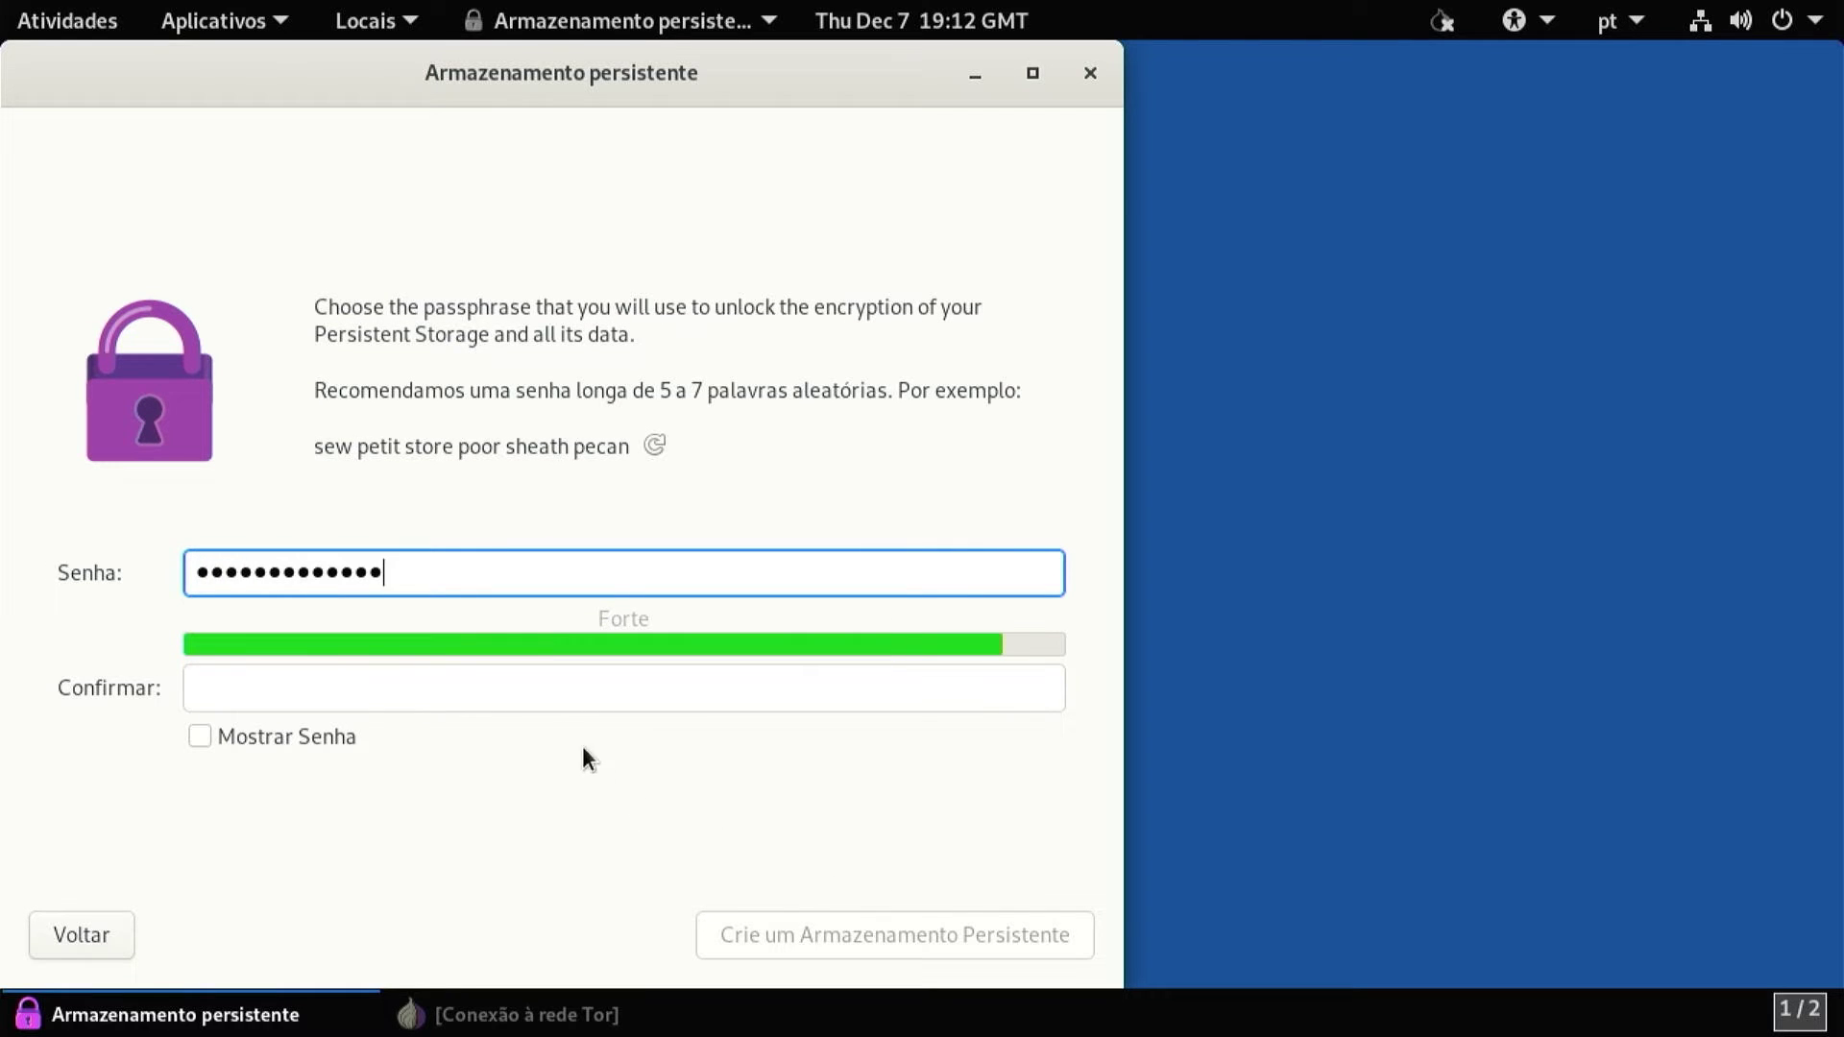
pyautogui.click(555, 694)
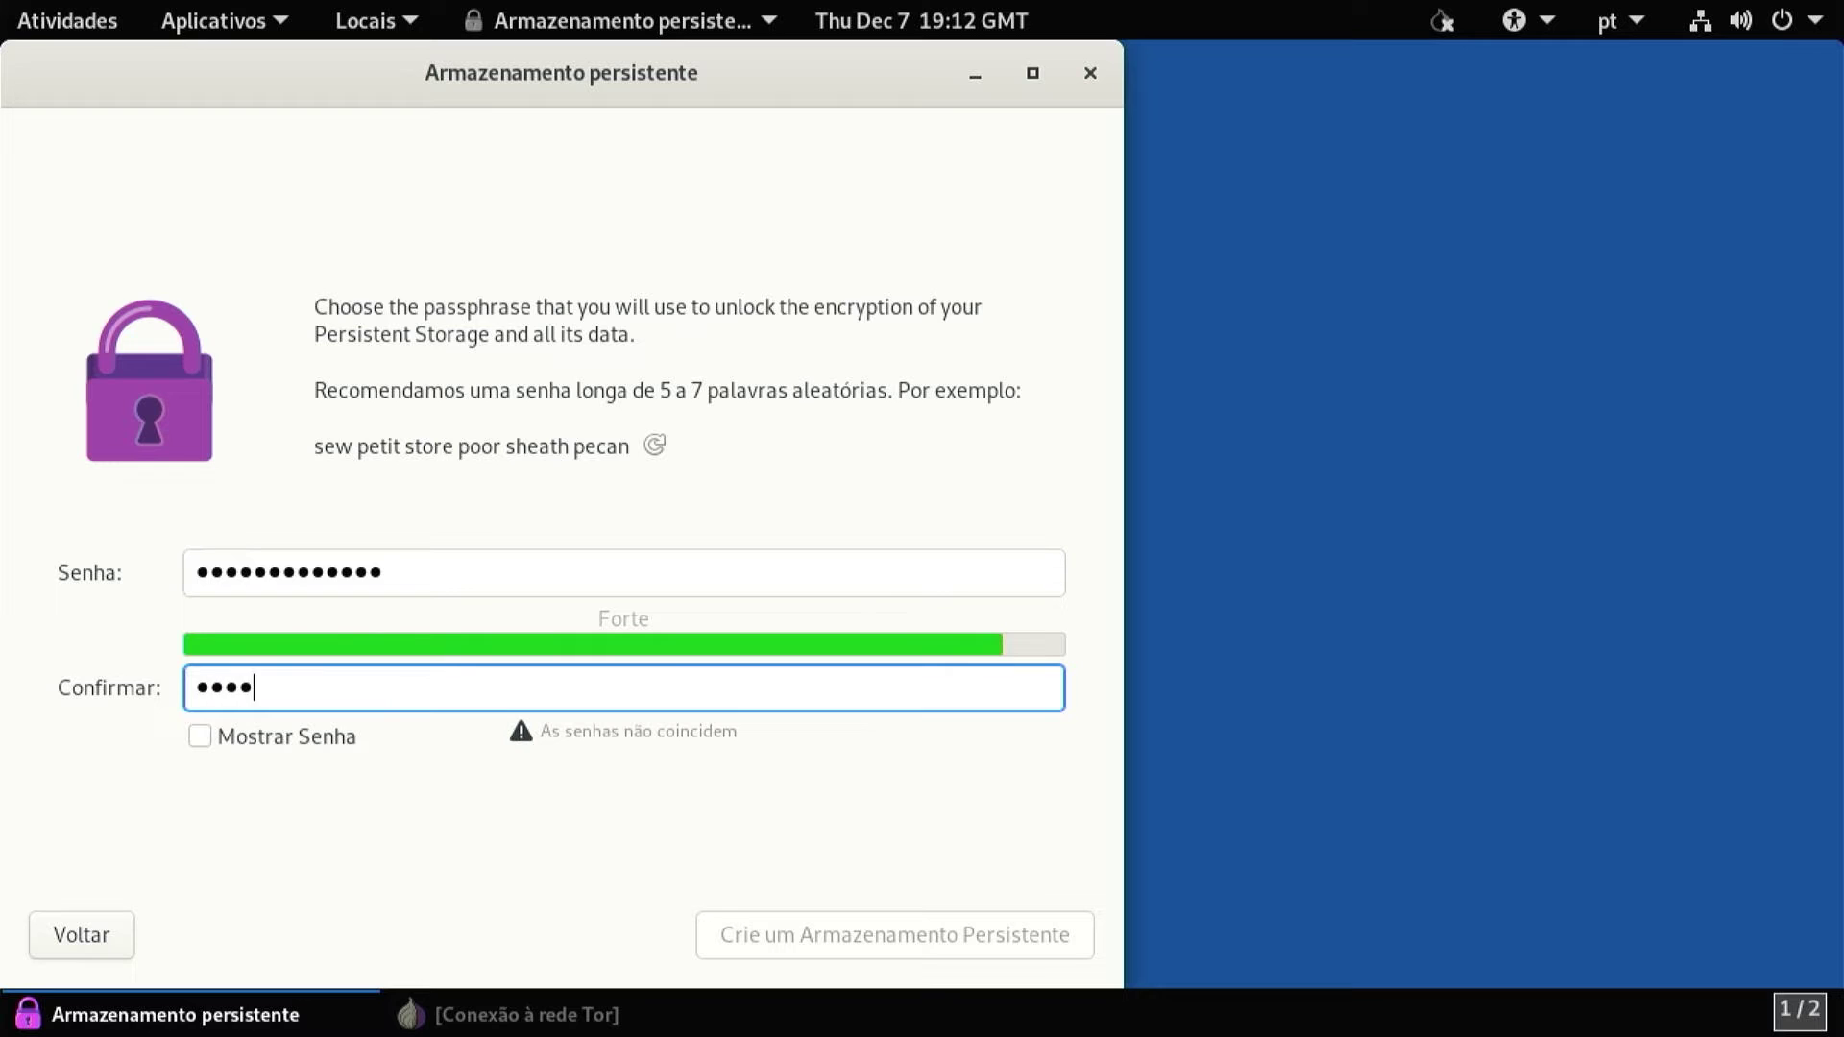
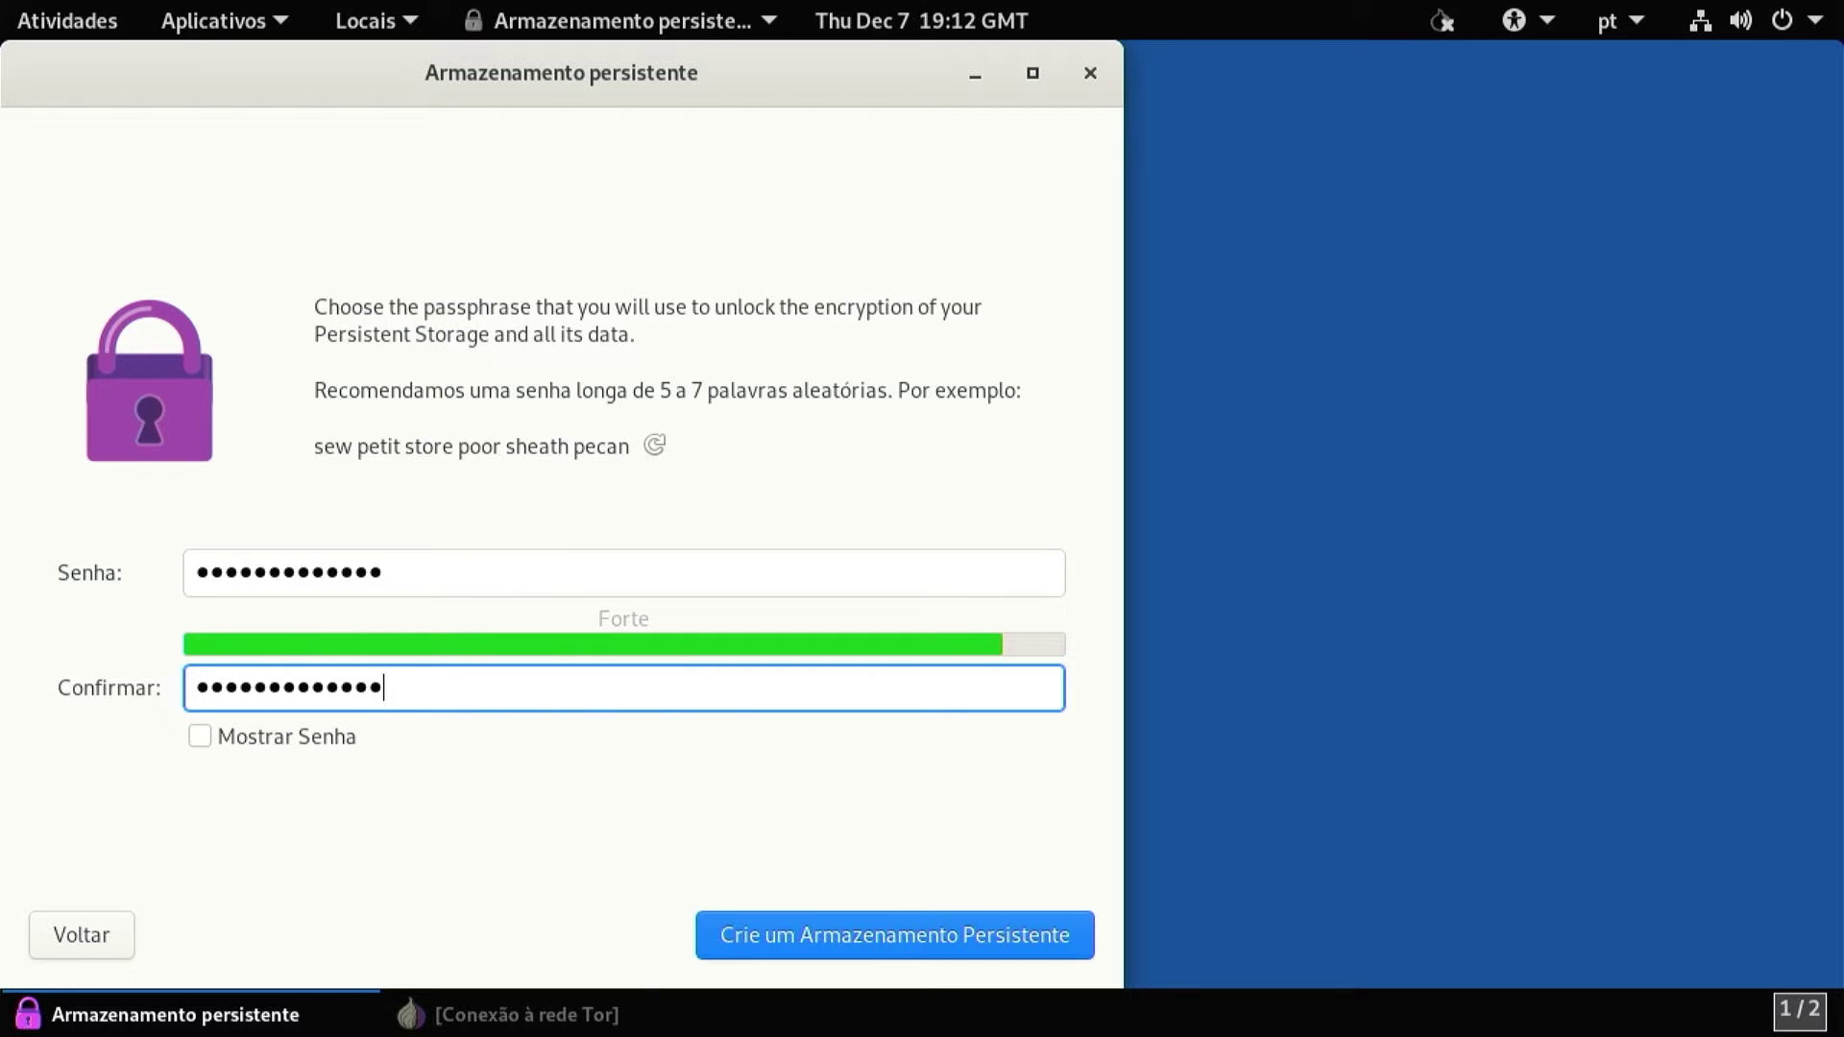
pyautogui.click(815, 943)
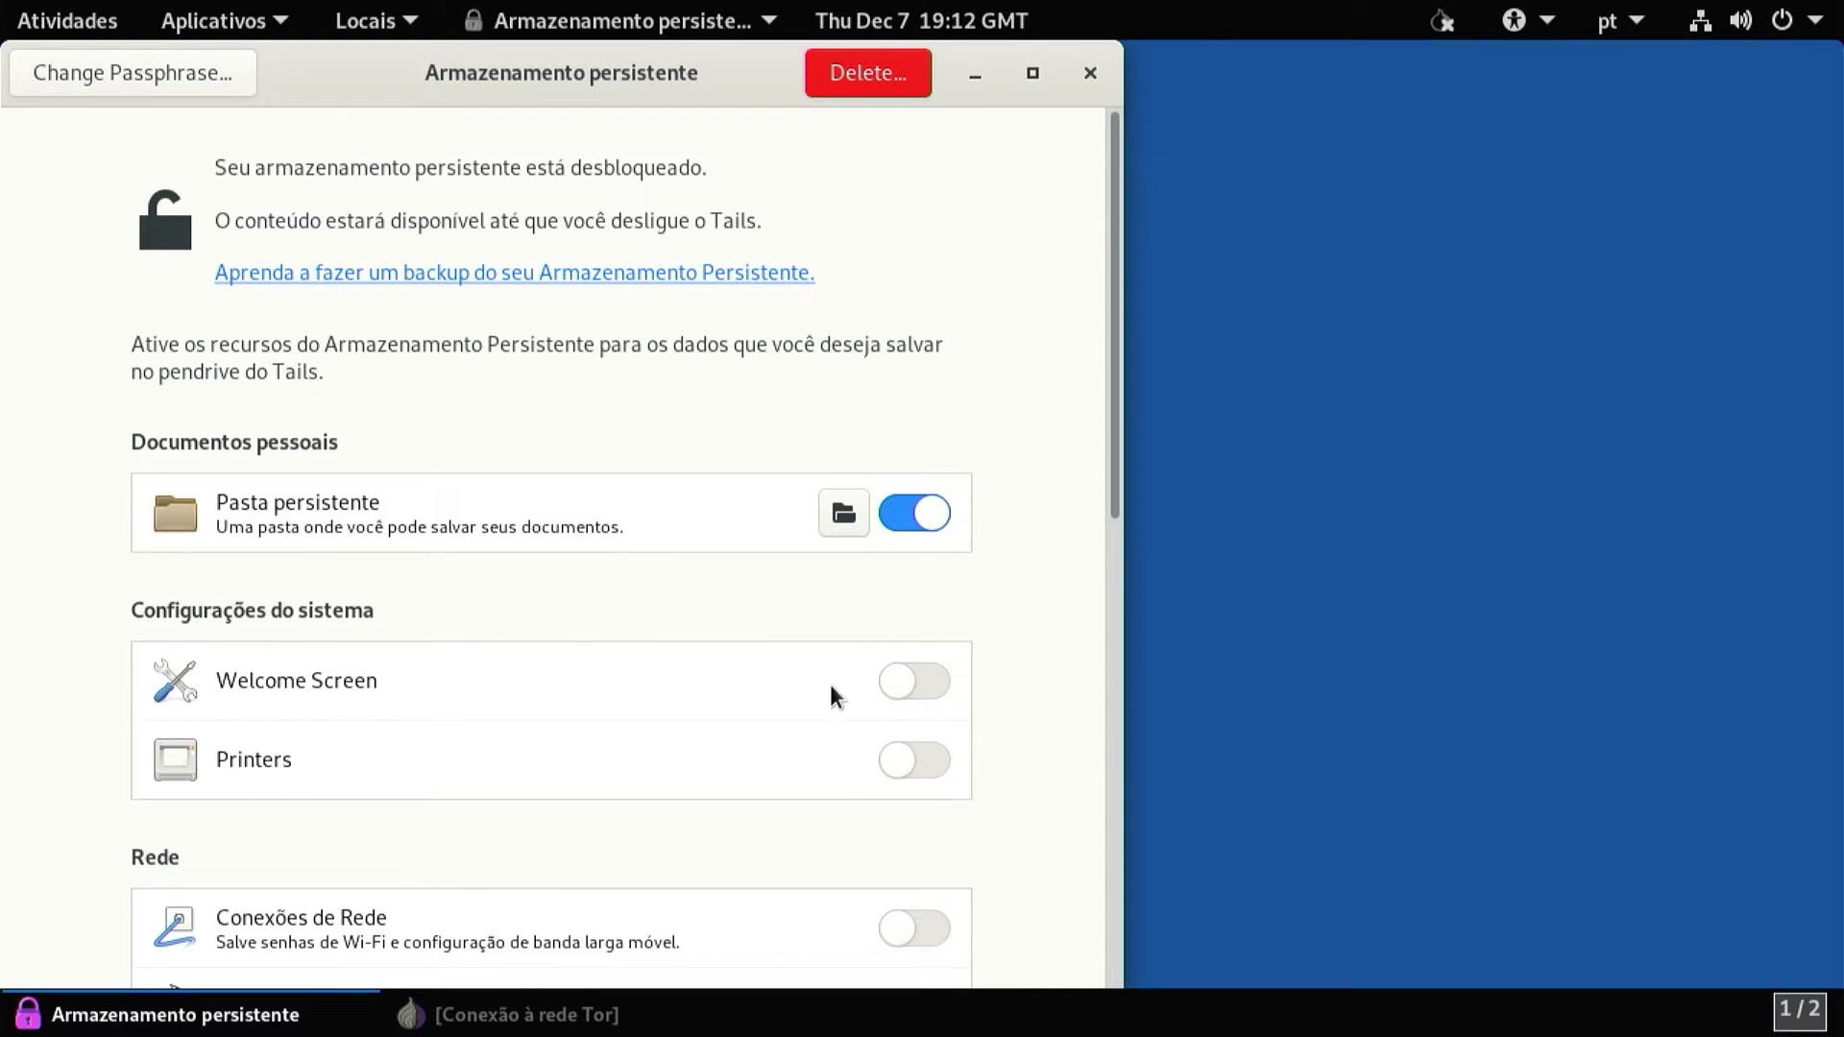
# Turn on persistence for GnuPG and the Electrum Bitcoin wallet, then close the storage settings
pyautogui.scroll(-5, 865, 711)
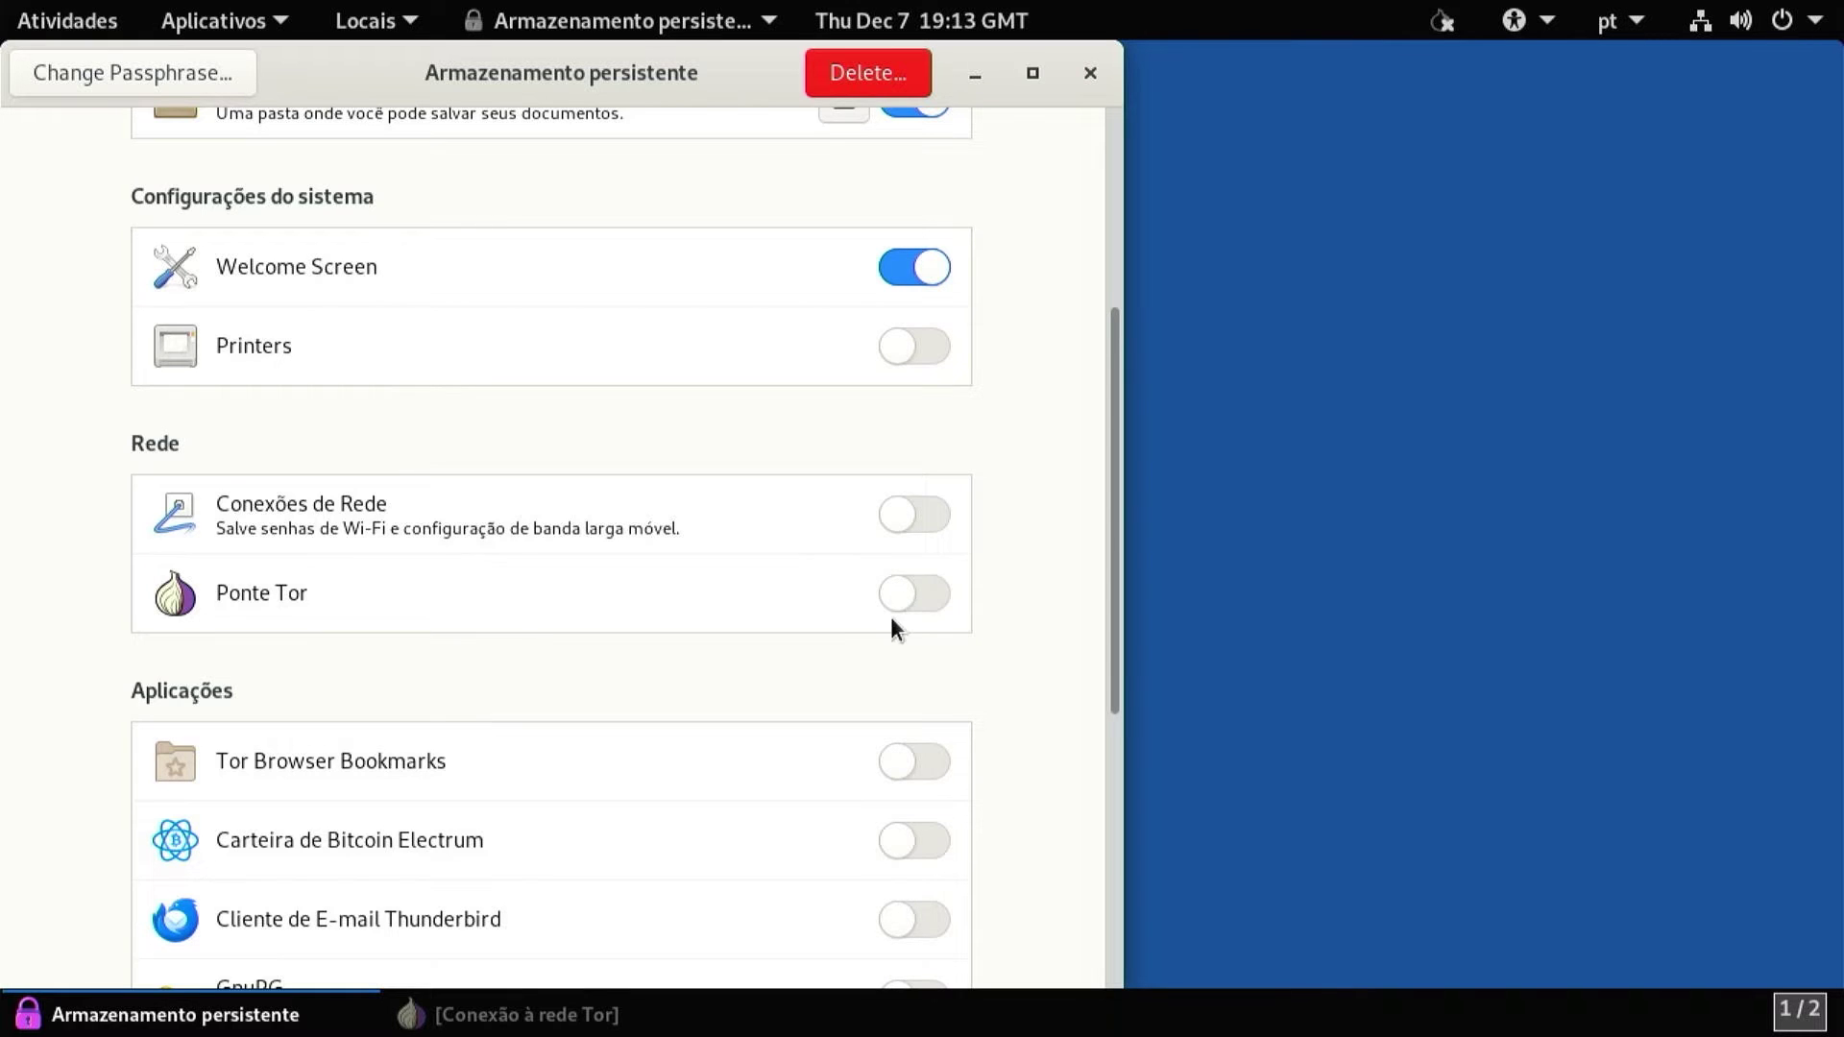
pyautogui.scroll(-4, 895, 630)
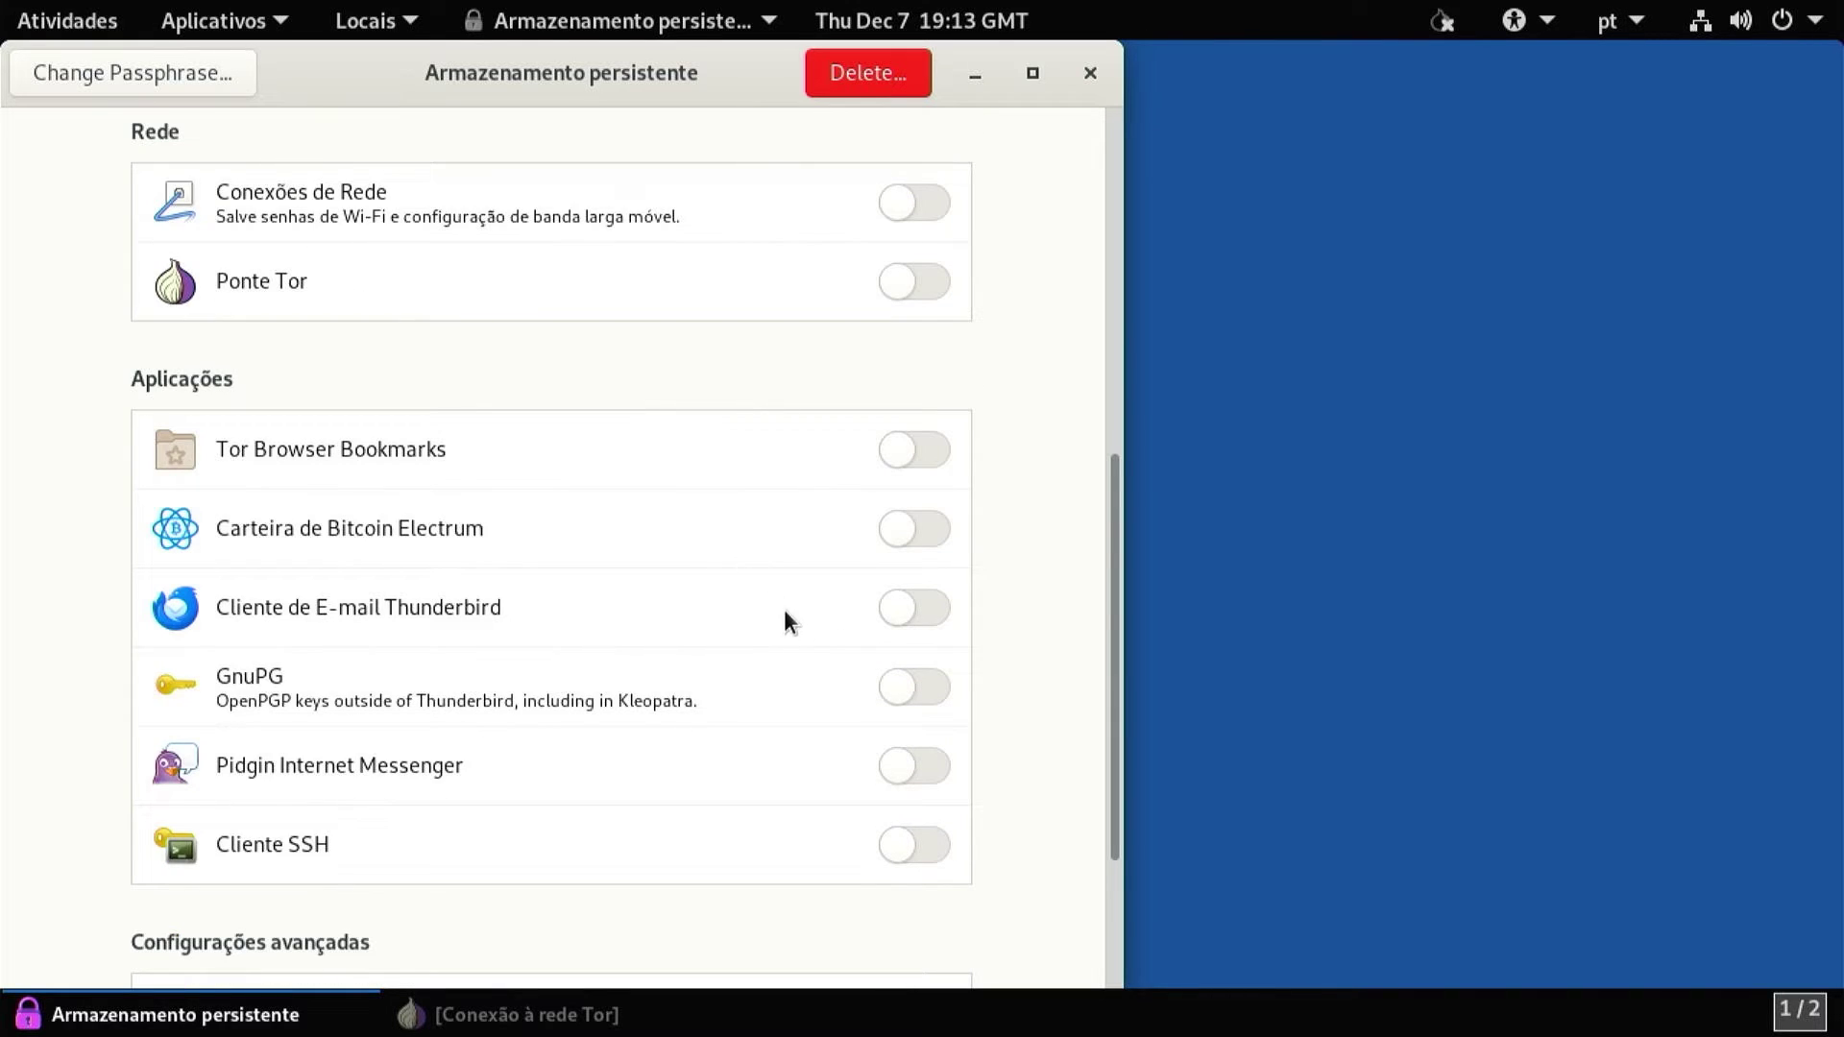
pyautogui.click(932, 690)
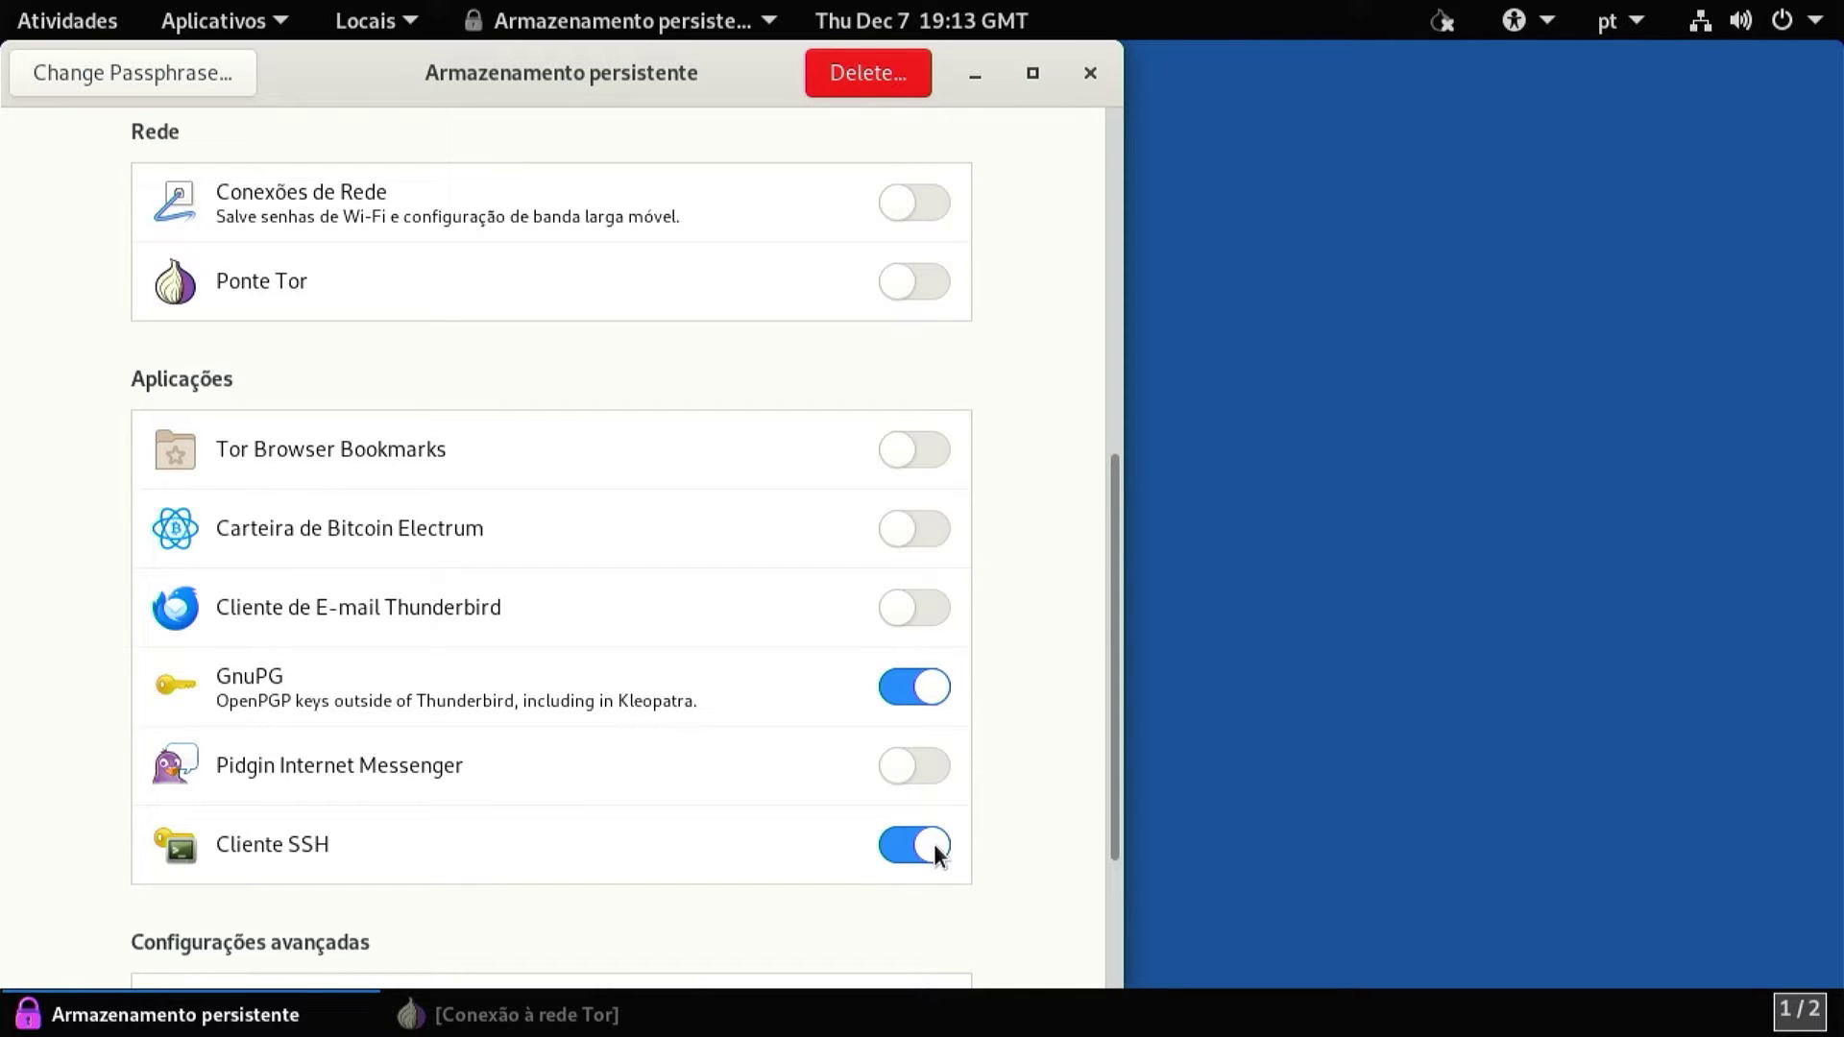
pyautogui.click(936, 536)
pyautogui.scroll(-3, 807, 569)
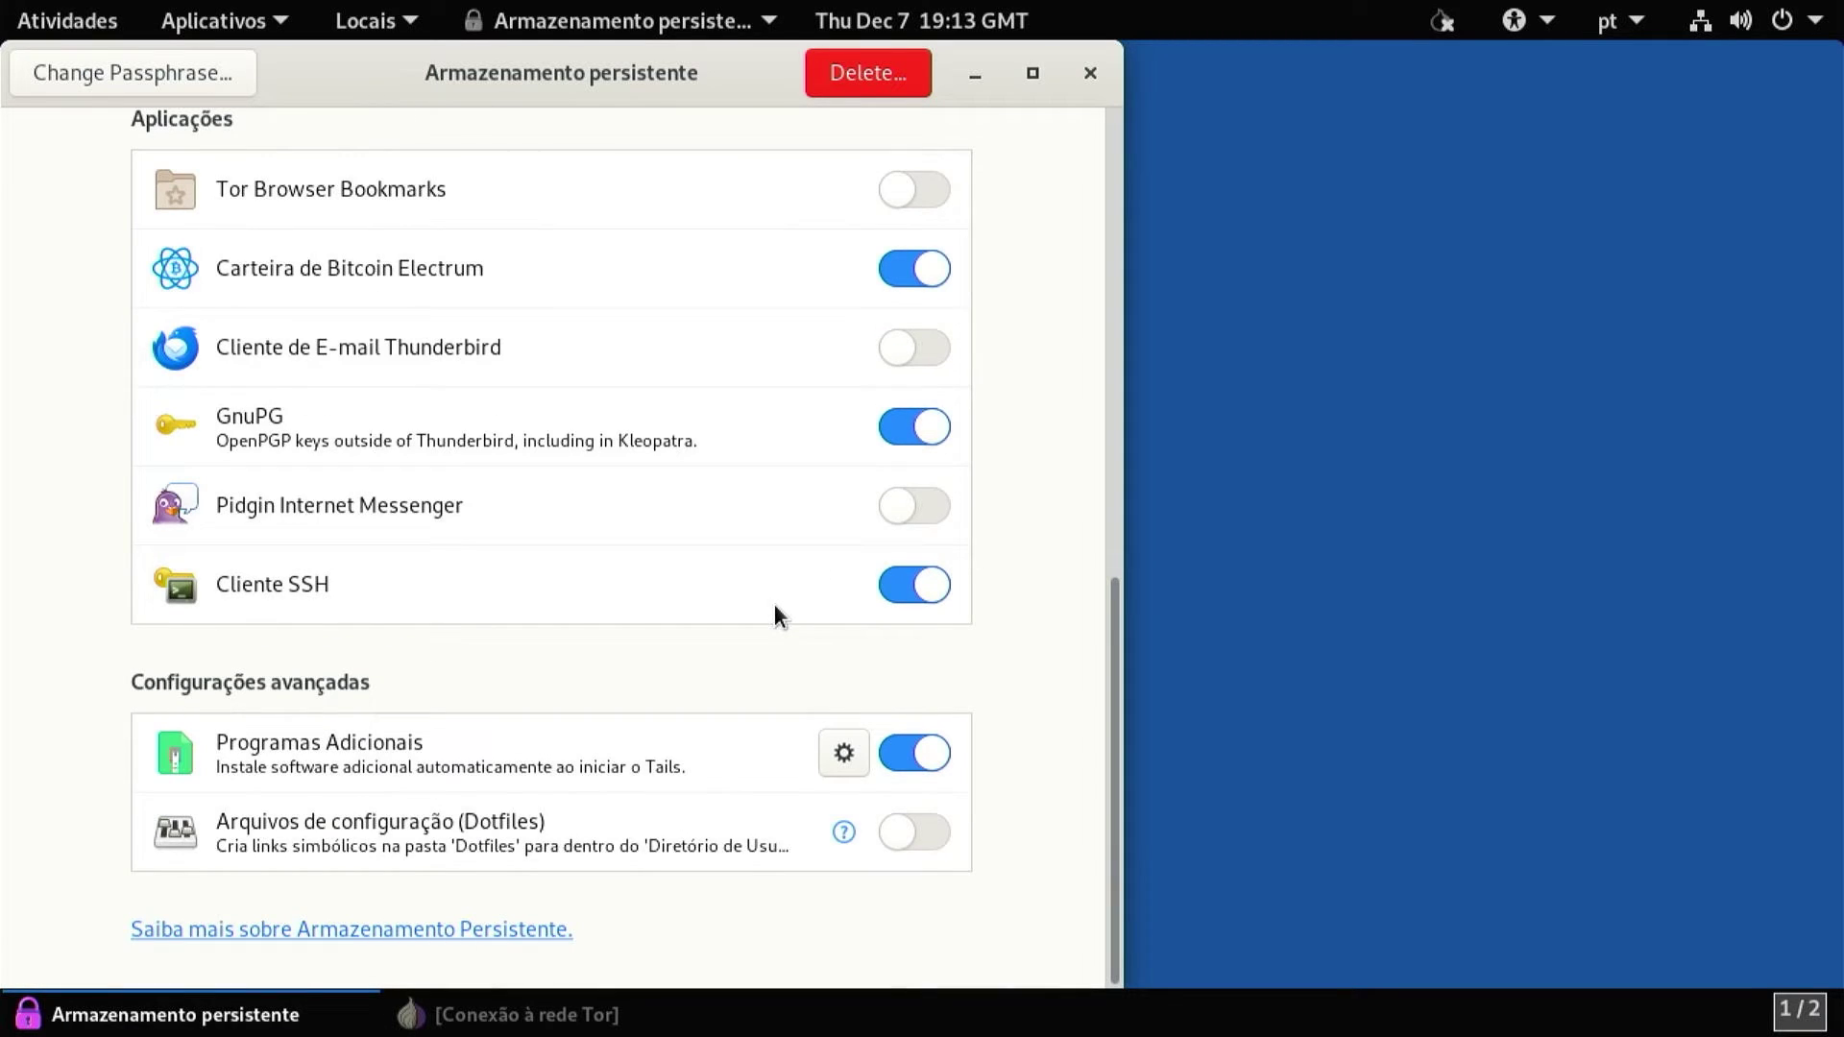
pyautogui.scroll(10, 774, 603)
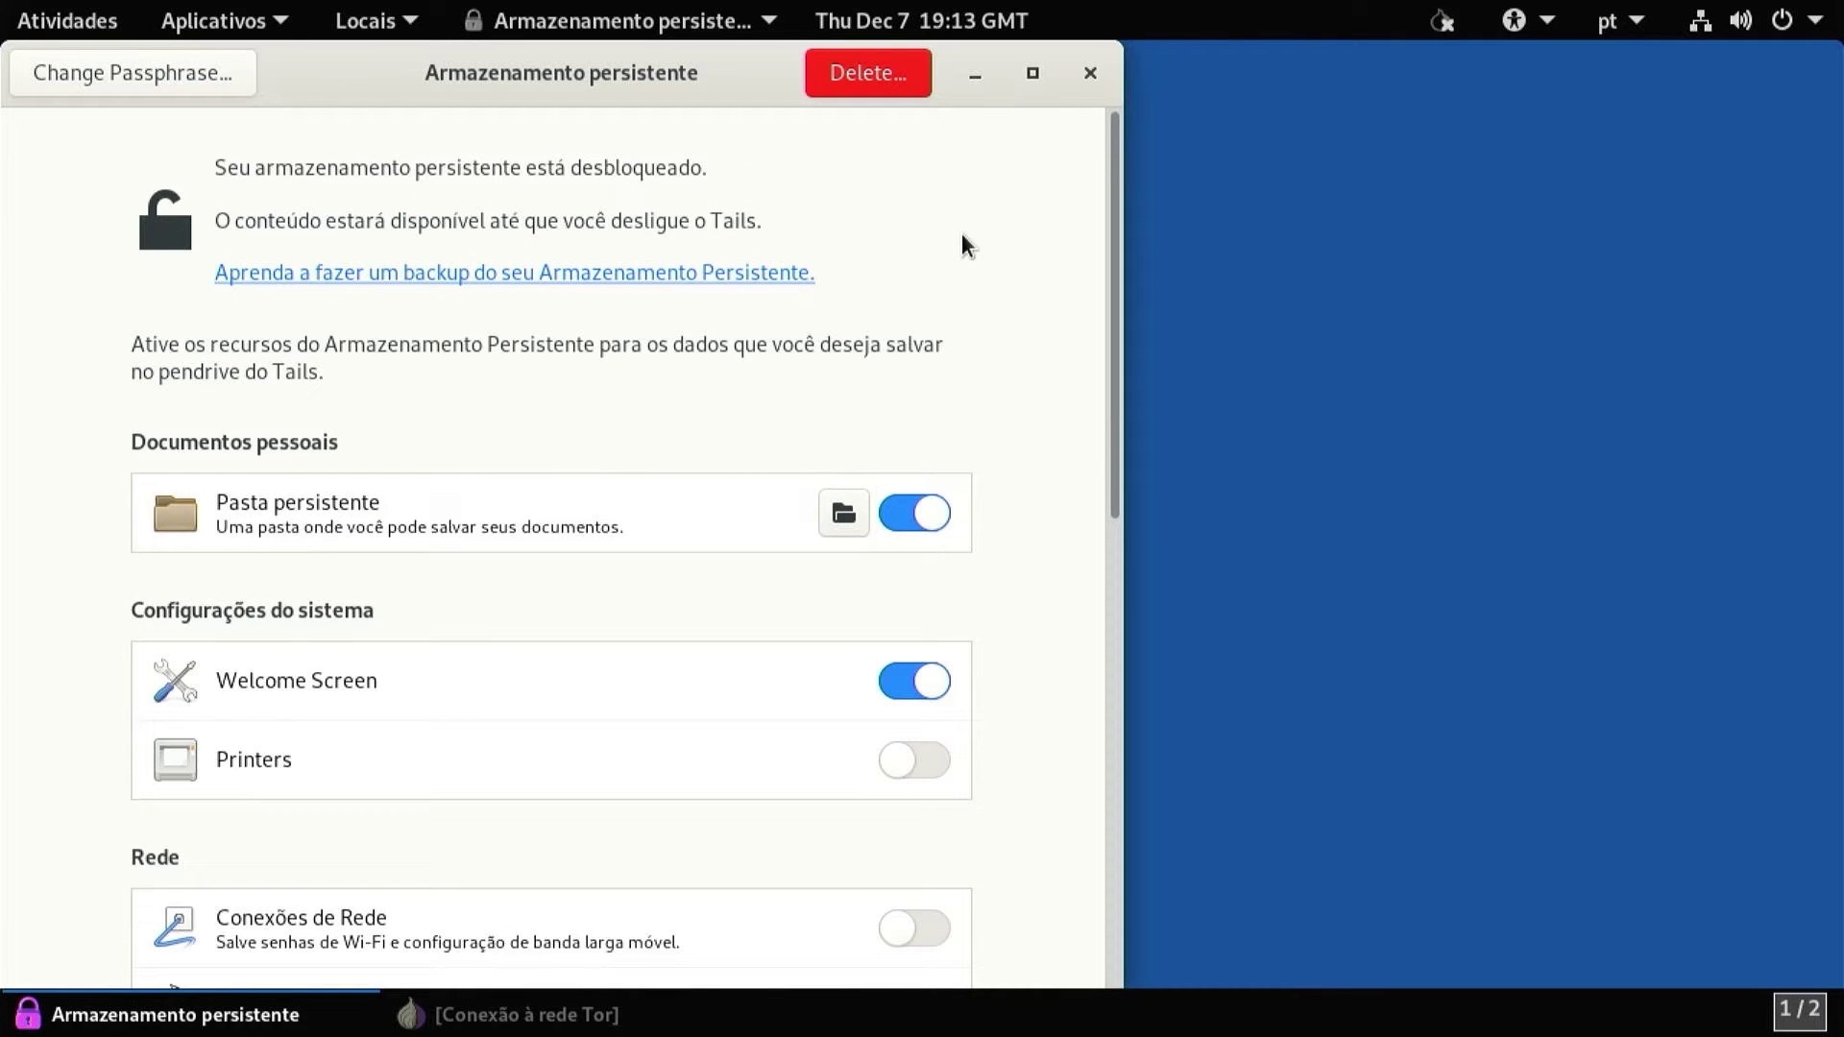
pyautogui.click(1091, 83)
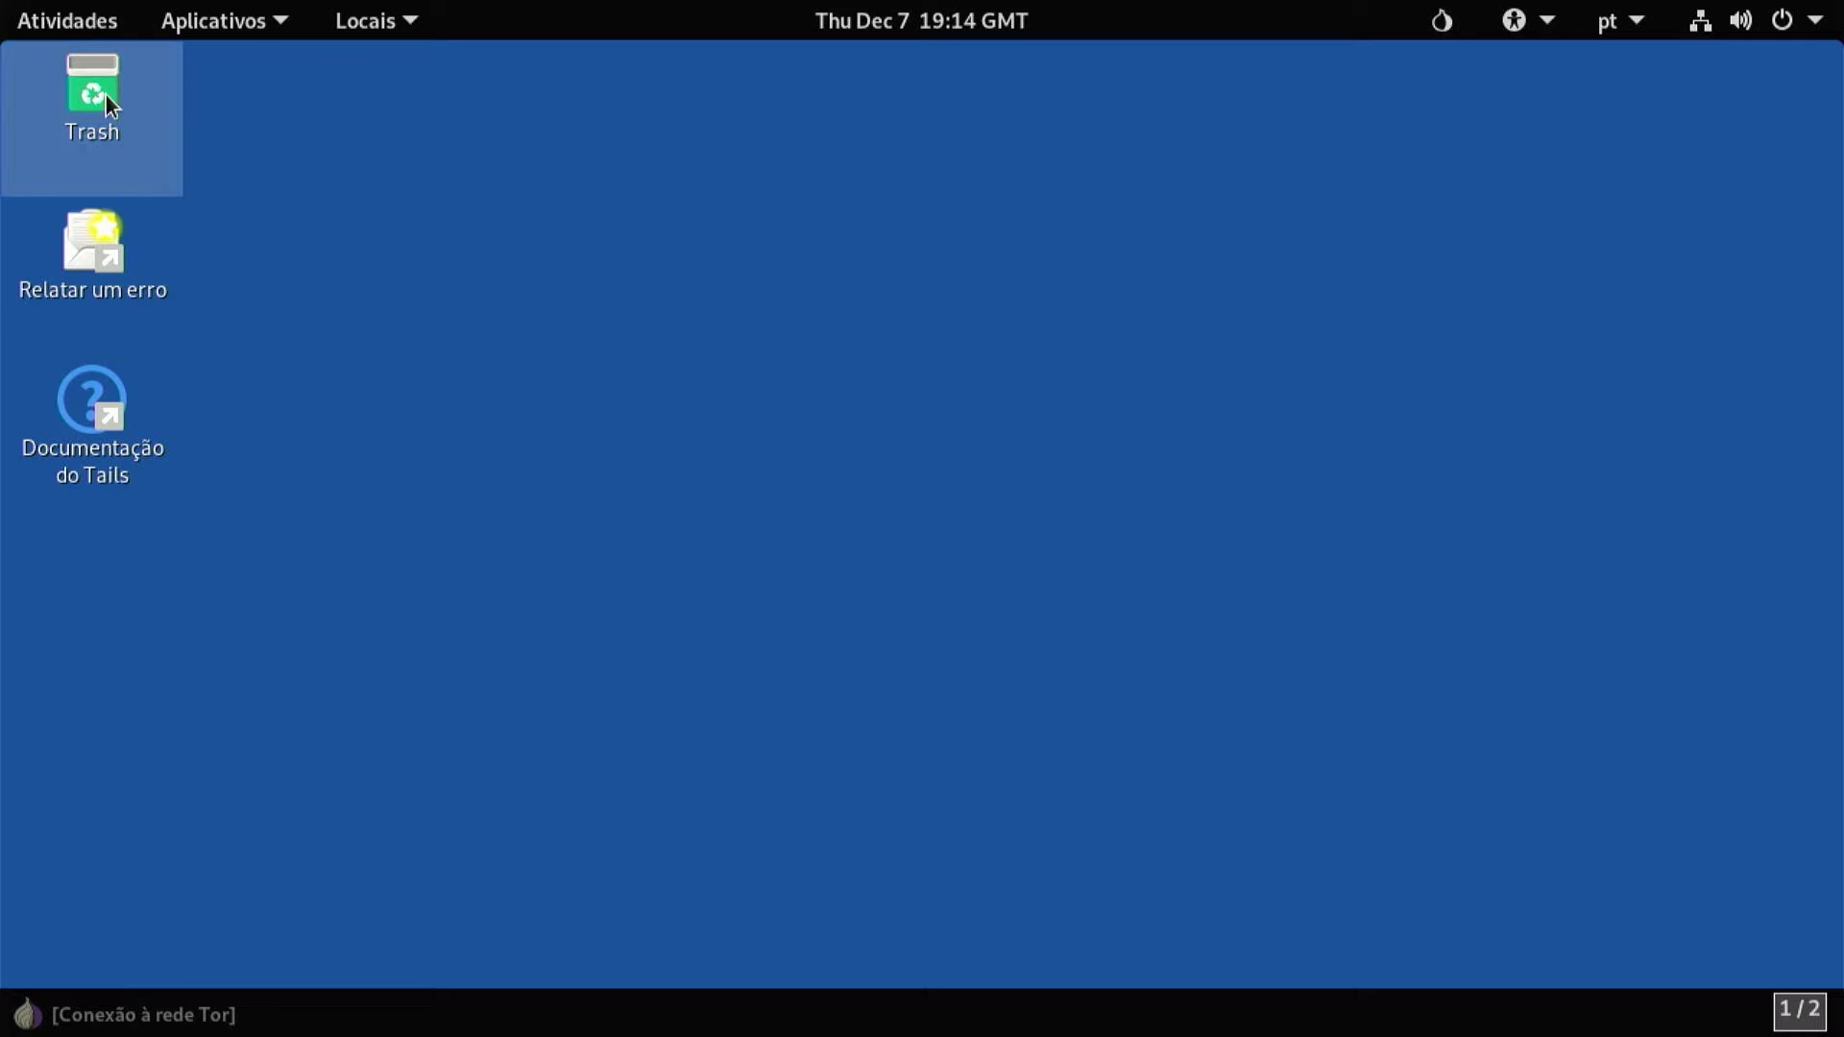
# Start a personal OpenPGP key pair in Kleopatra, entering the owner's name and e-mail address
pyautogui.click(89, 24)
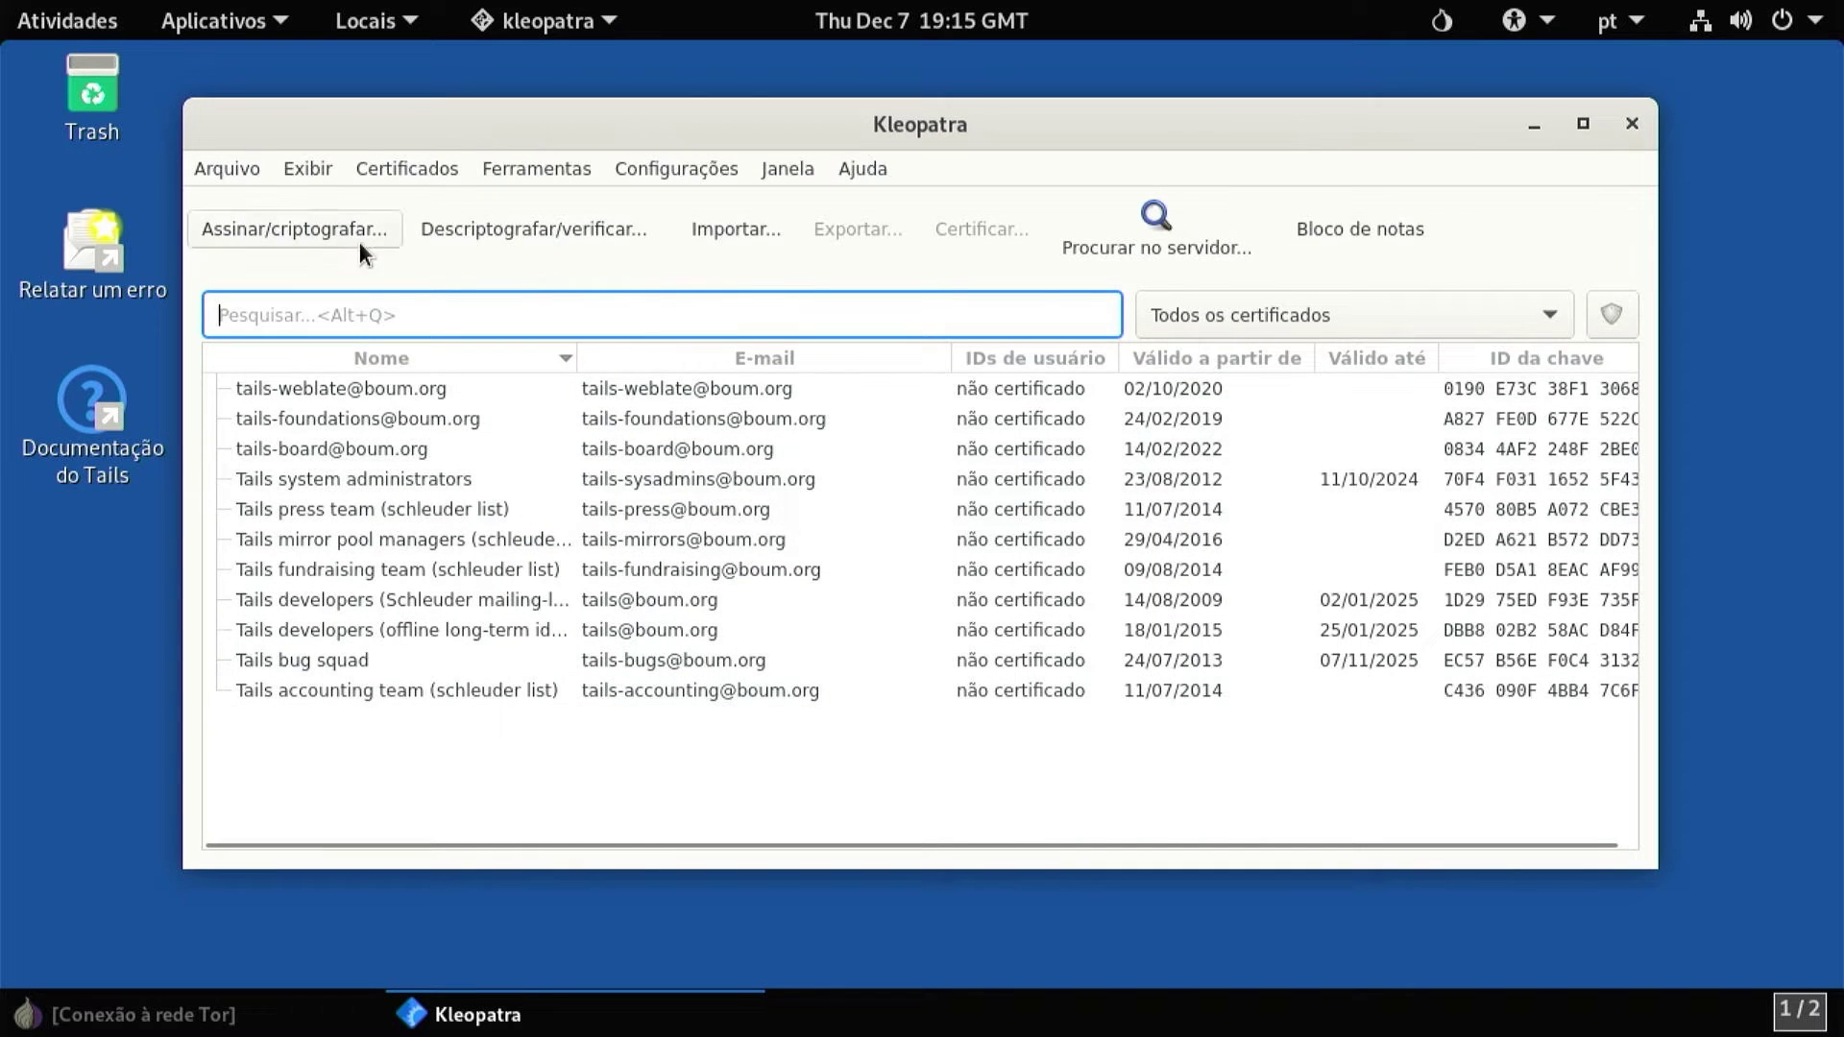
pyautogui.click(248, 171)
pyautogui.click(279, 210)
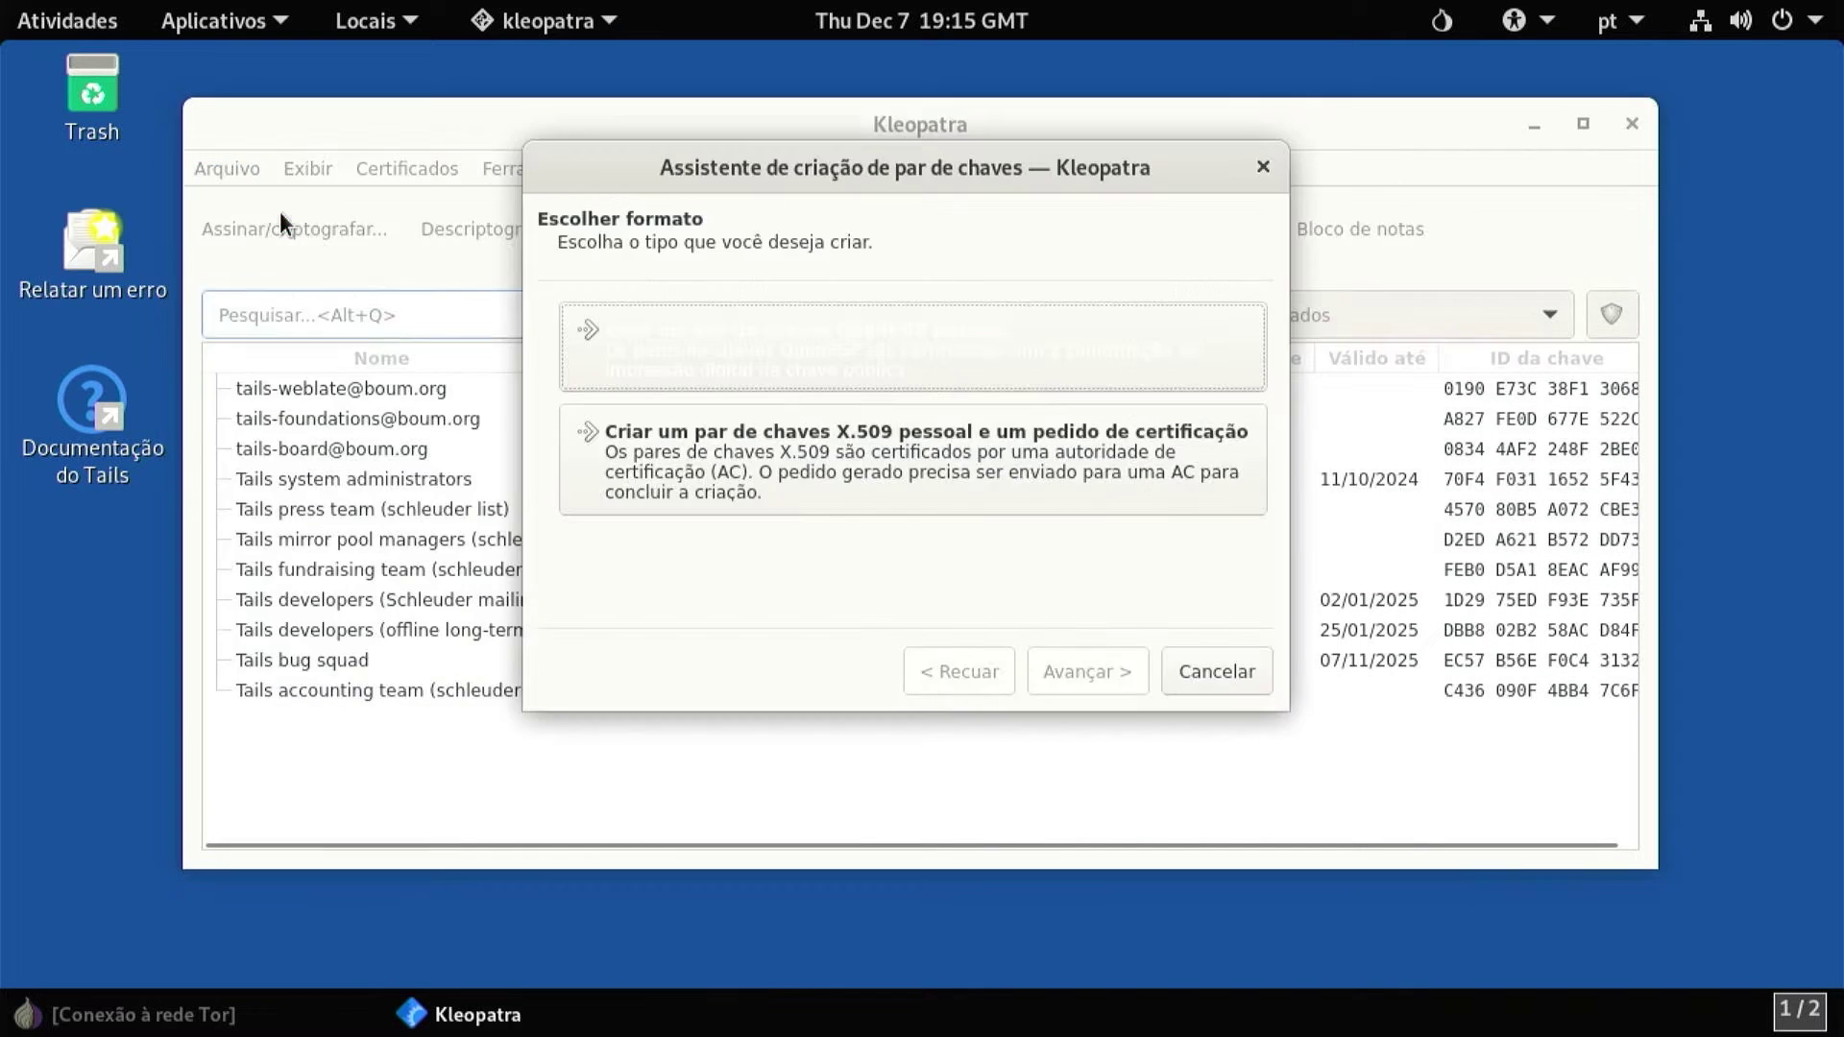
pyautogui.click(715, 355)
pyautogui.write('Nauru Tribo Tecno')
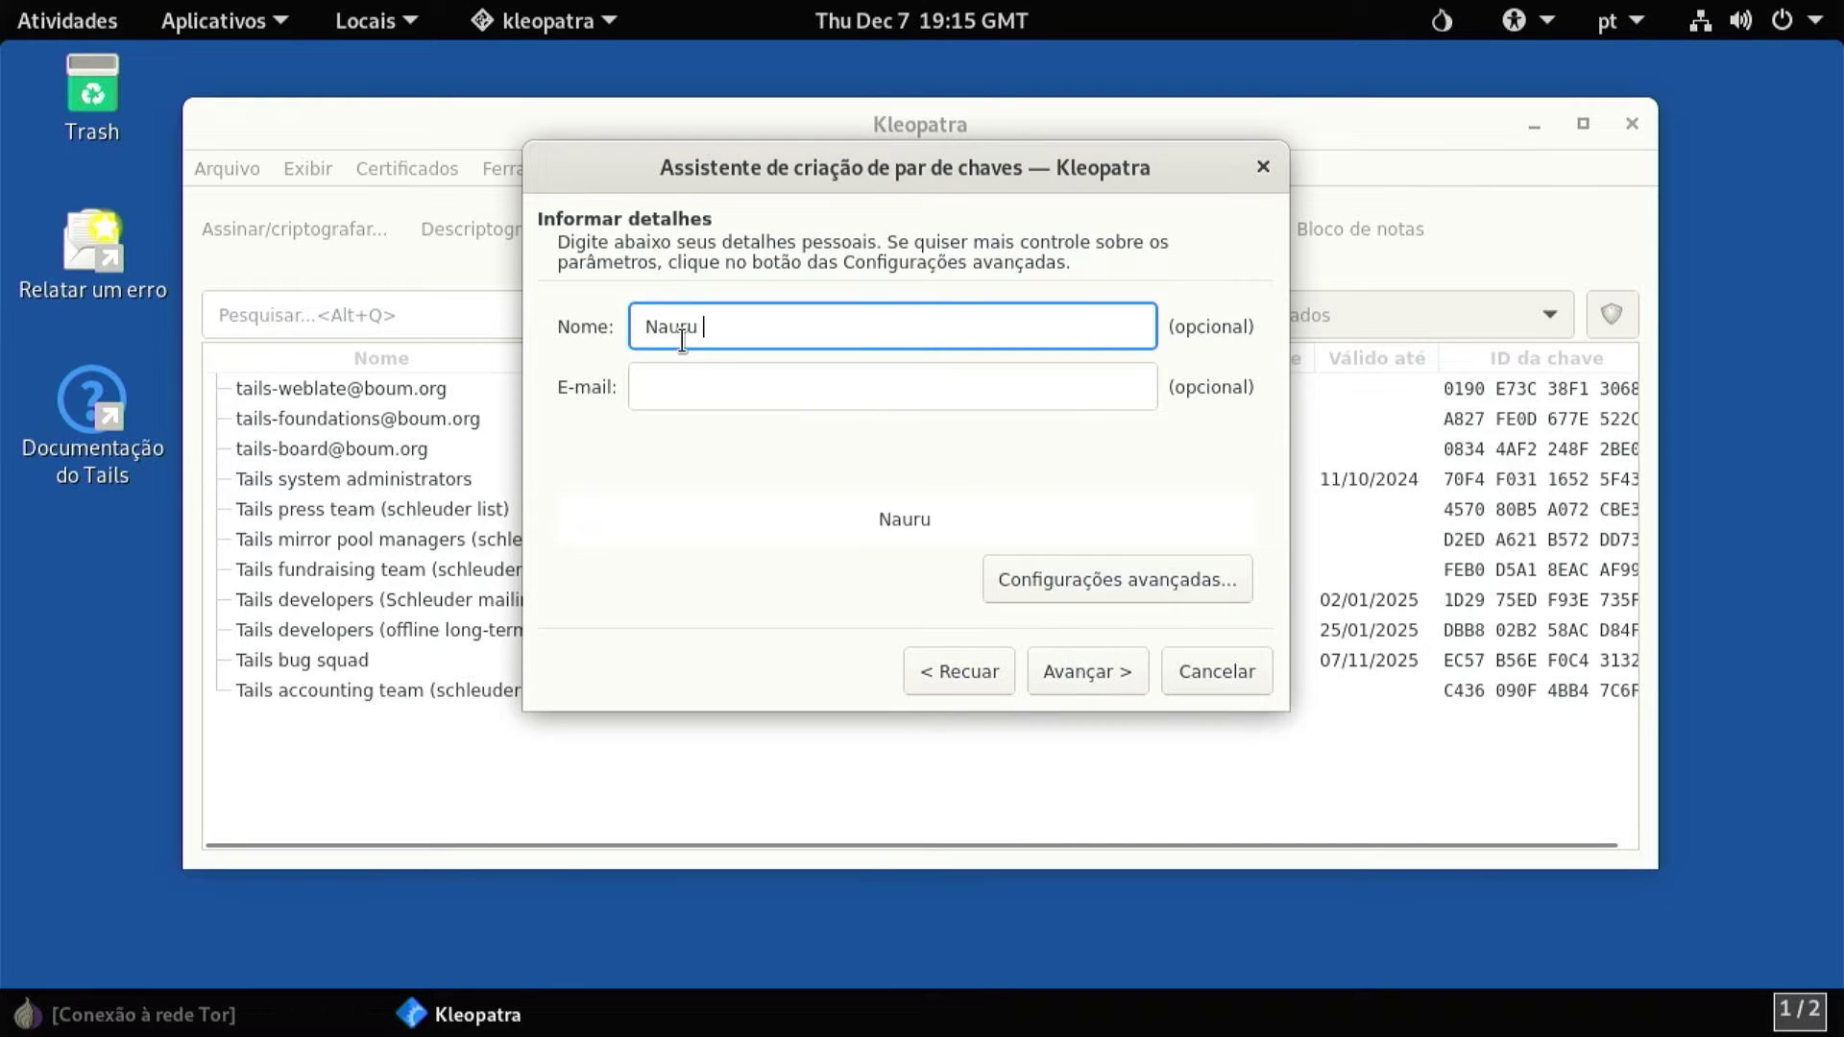
pyautogui.click(649, 393)
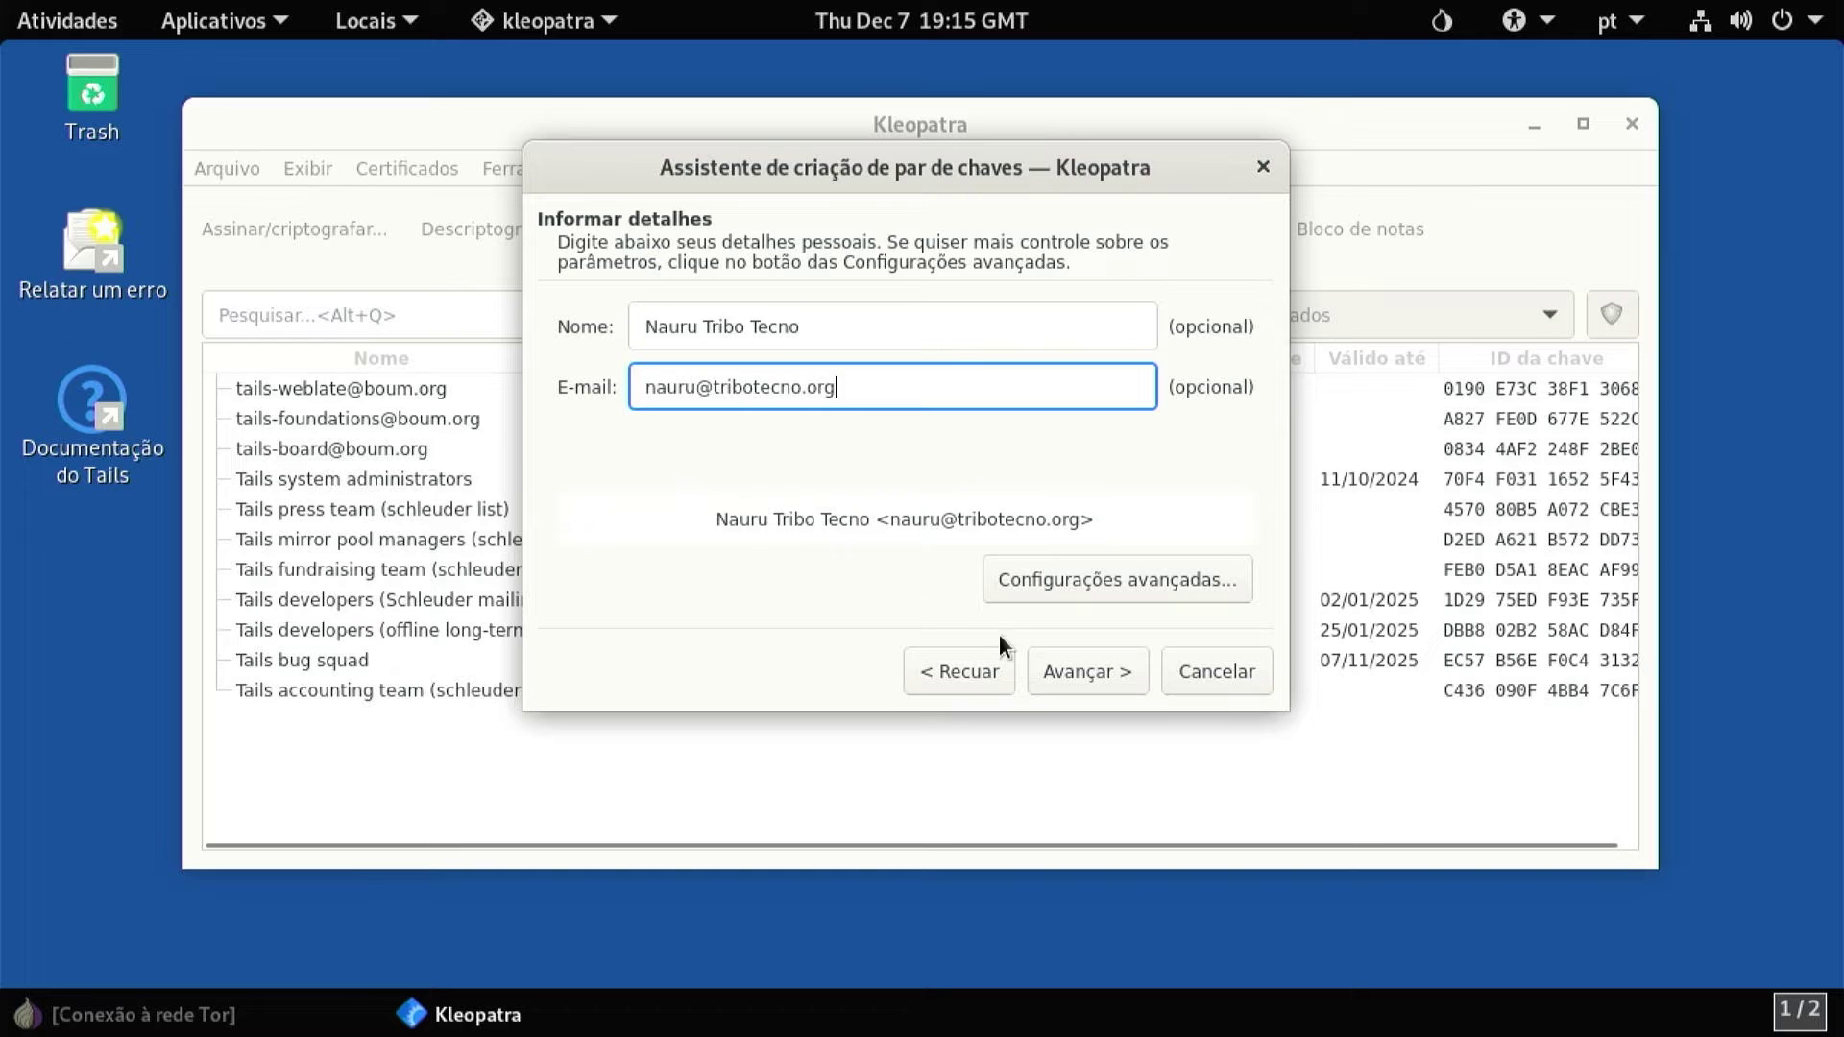
pyautogui.click(1090, 674)
# Create the key pair with a confirmed passphrase and finish the wizard
pyautogui.click(1092, 671)
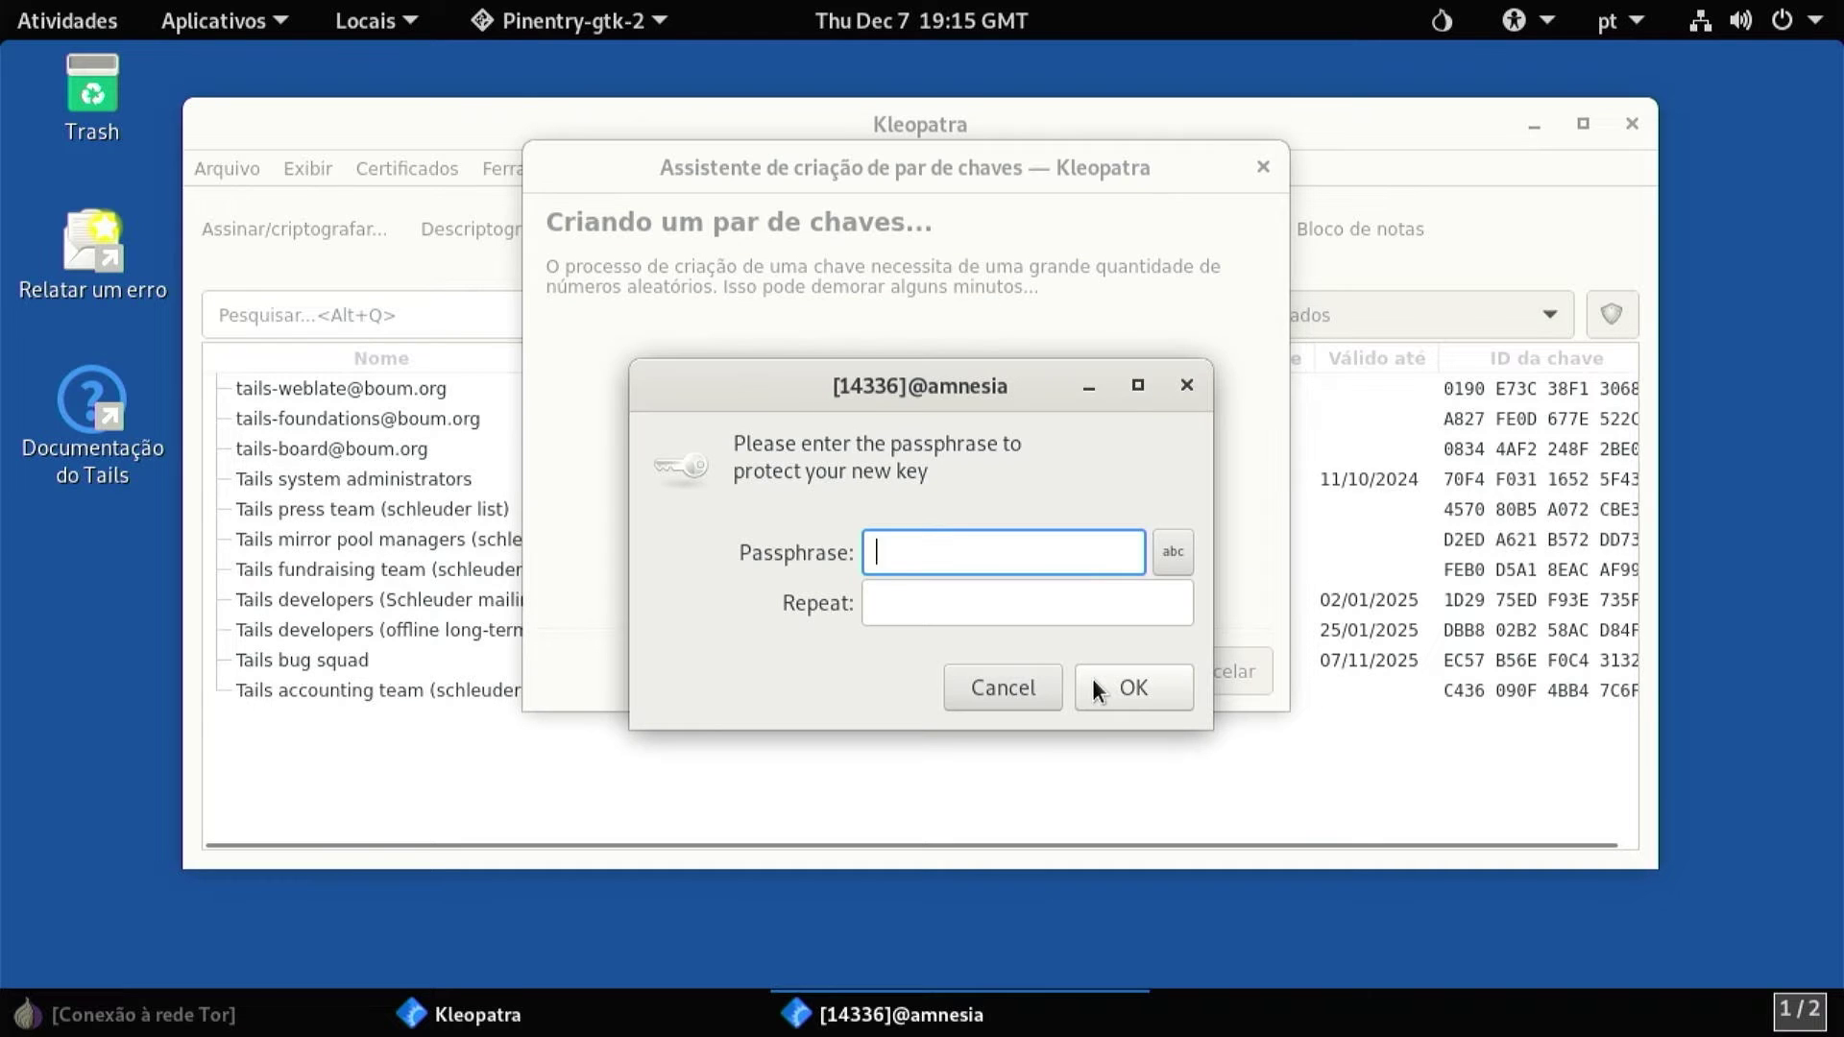
pyautogui.write('•••••••••••••')
pyautogui.click(1074, 615)
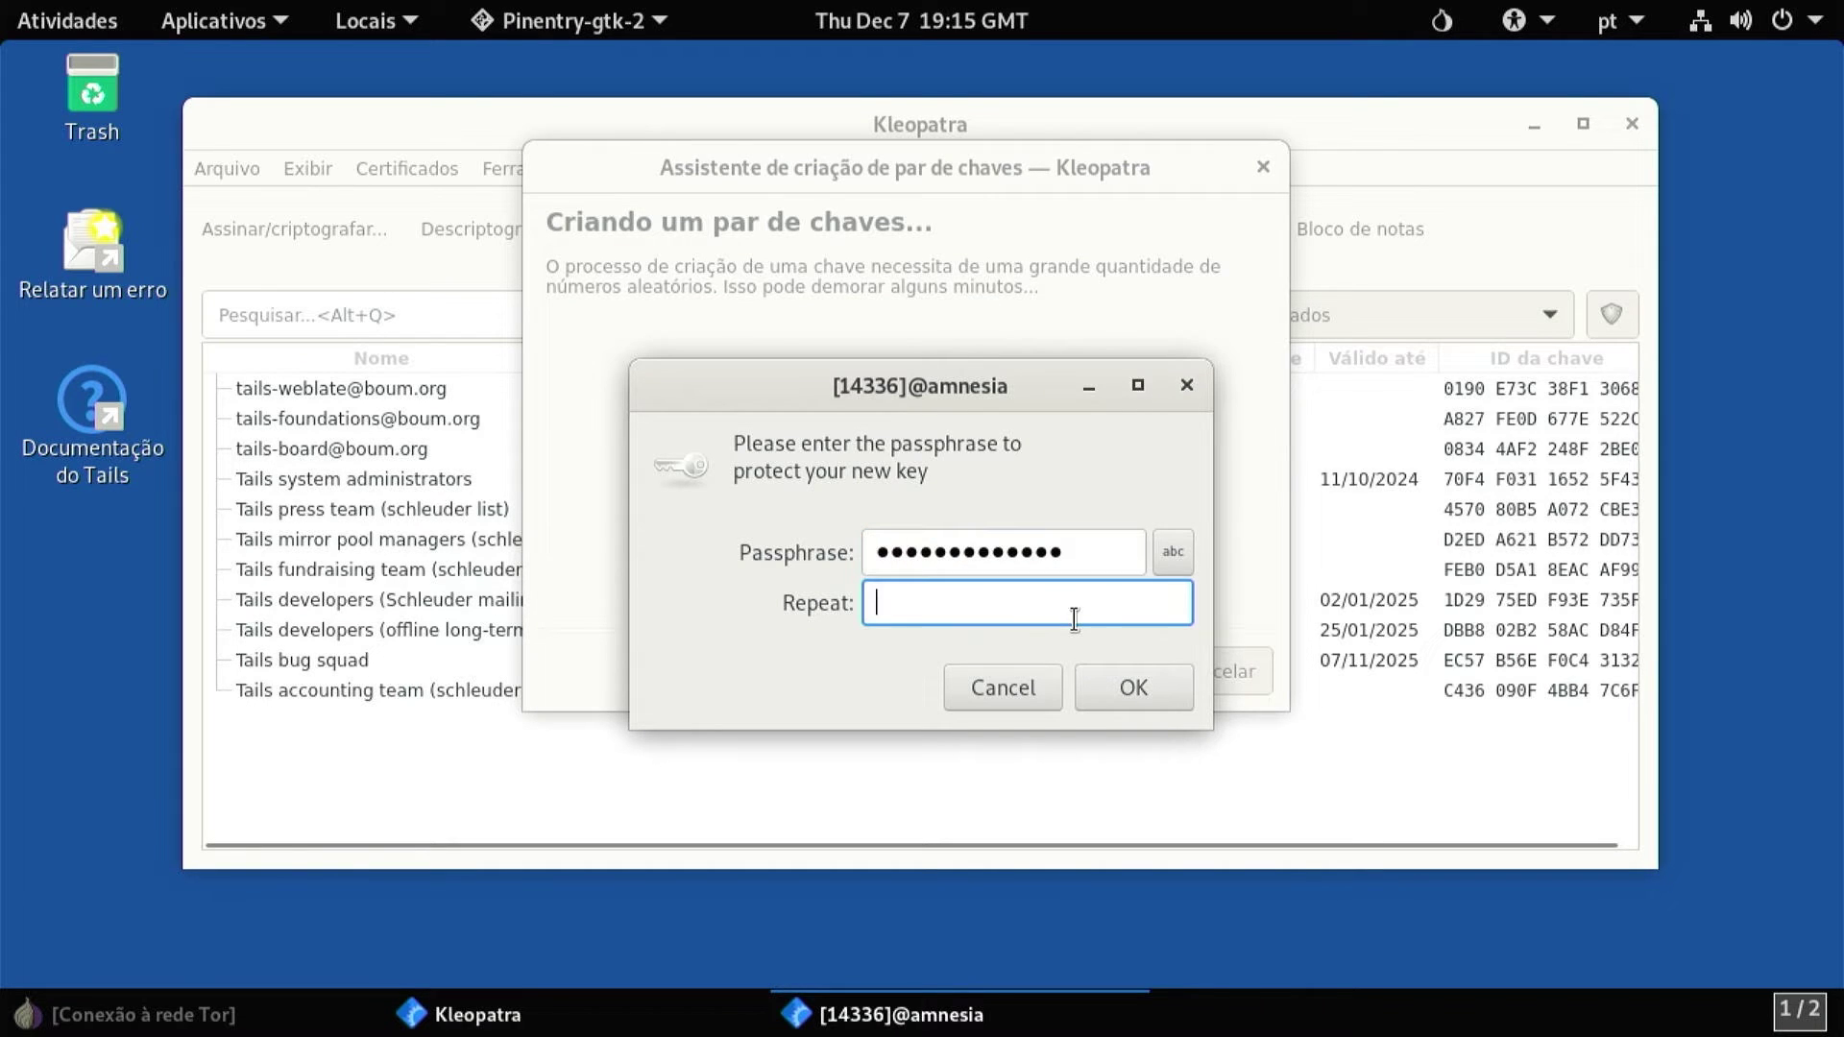
pyautogui.write('•••••••••••••')
pyautogui.click(1137, 701)
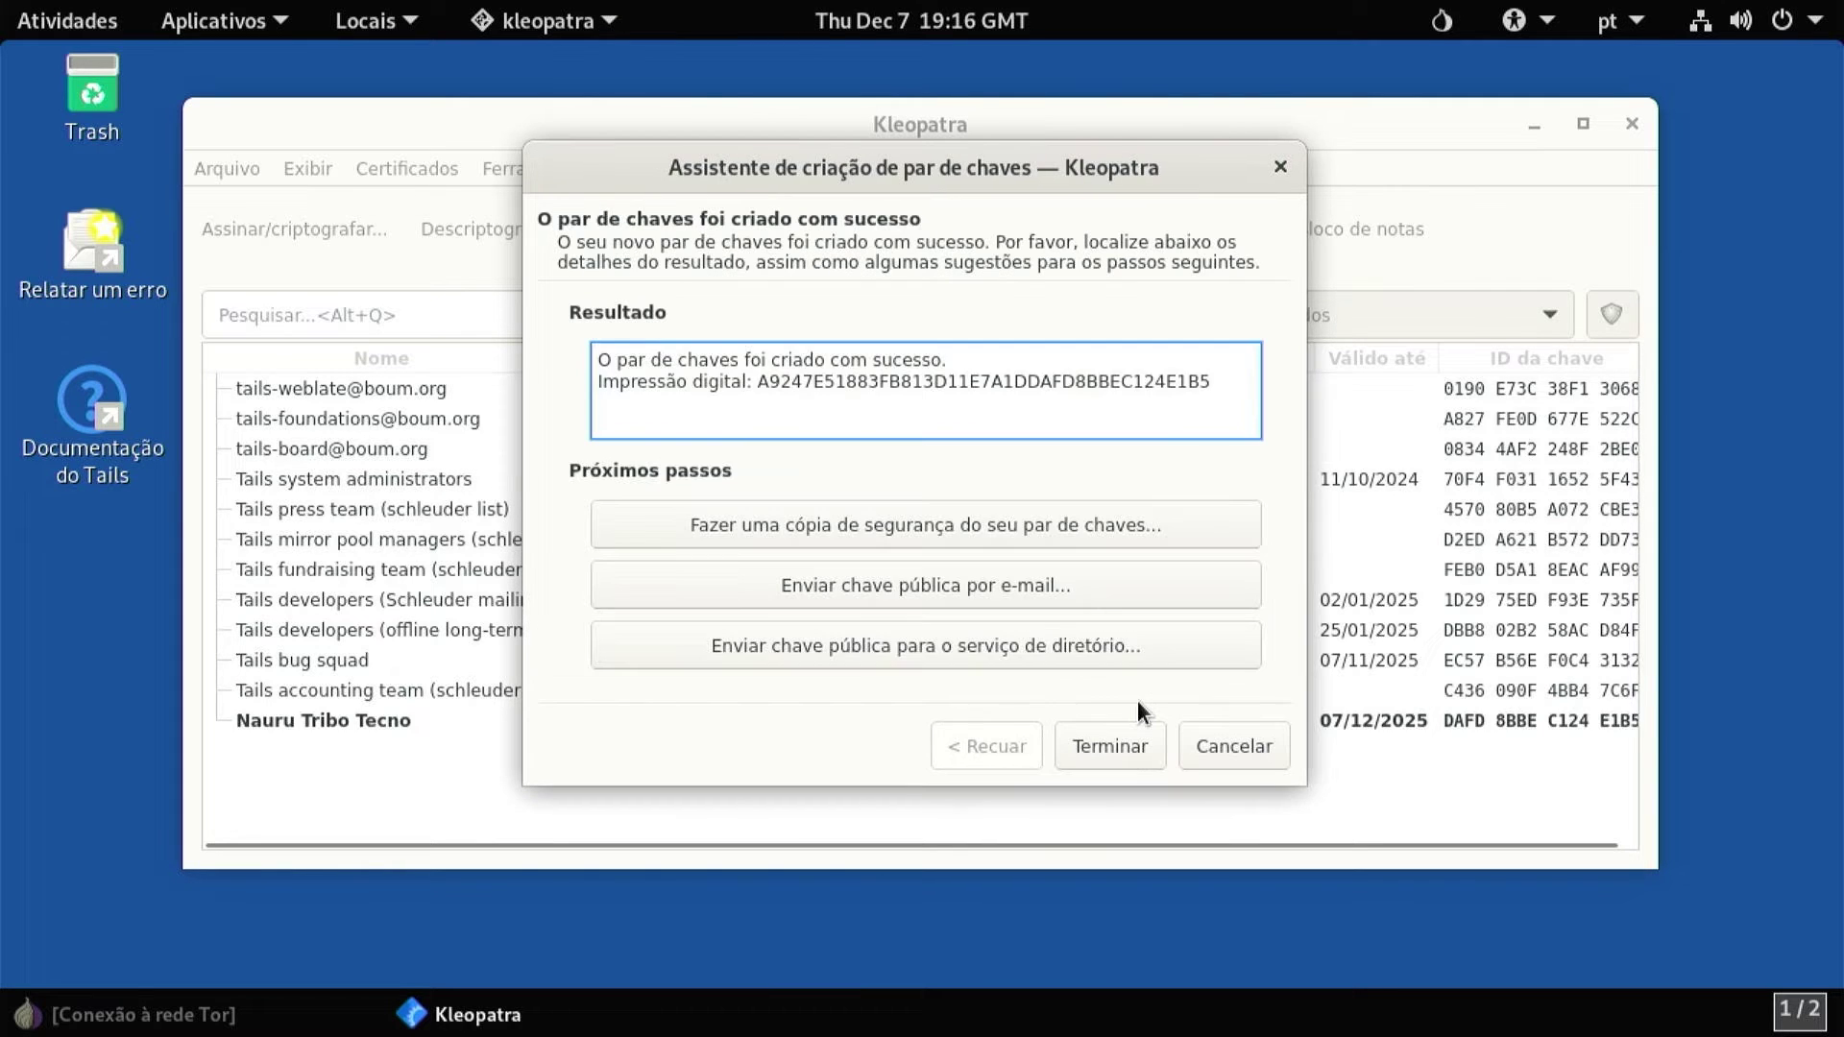
pyautogui.click(1127, 741)
# Review the new key's certificate details, close them, and minimize Kleopatra
pyautogui.doubleClick(1059, 722)
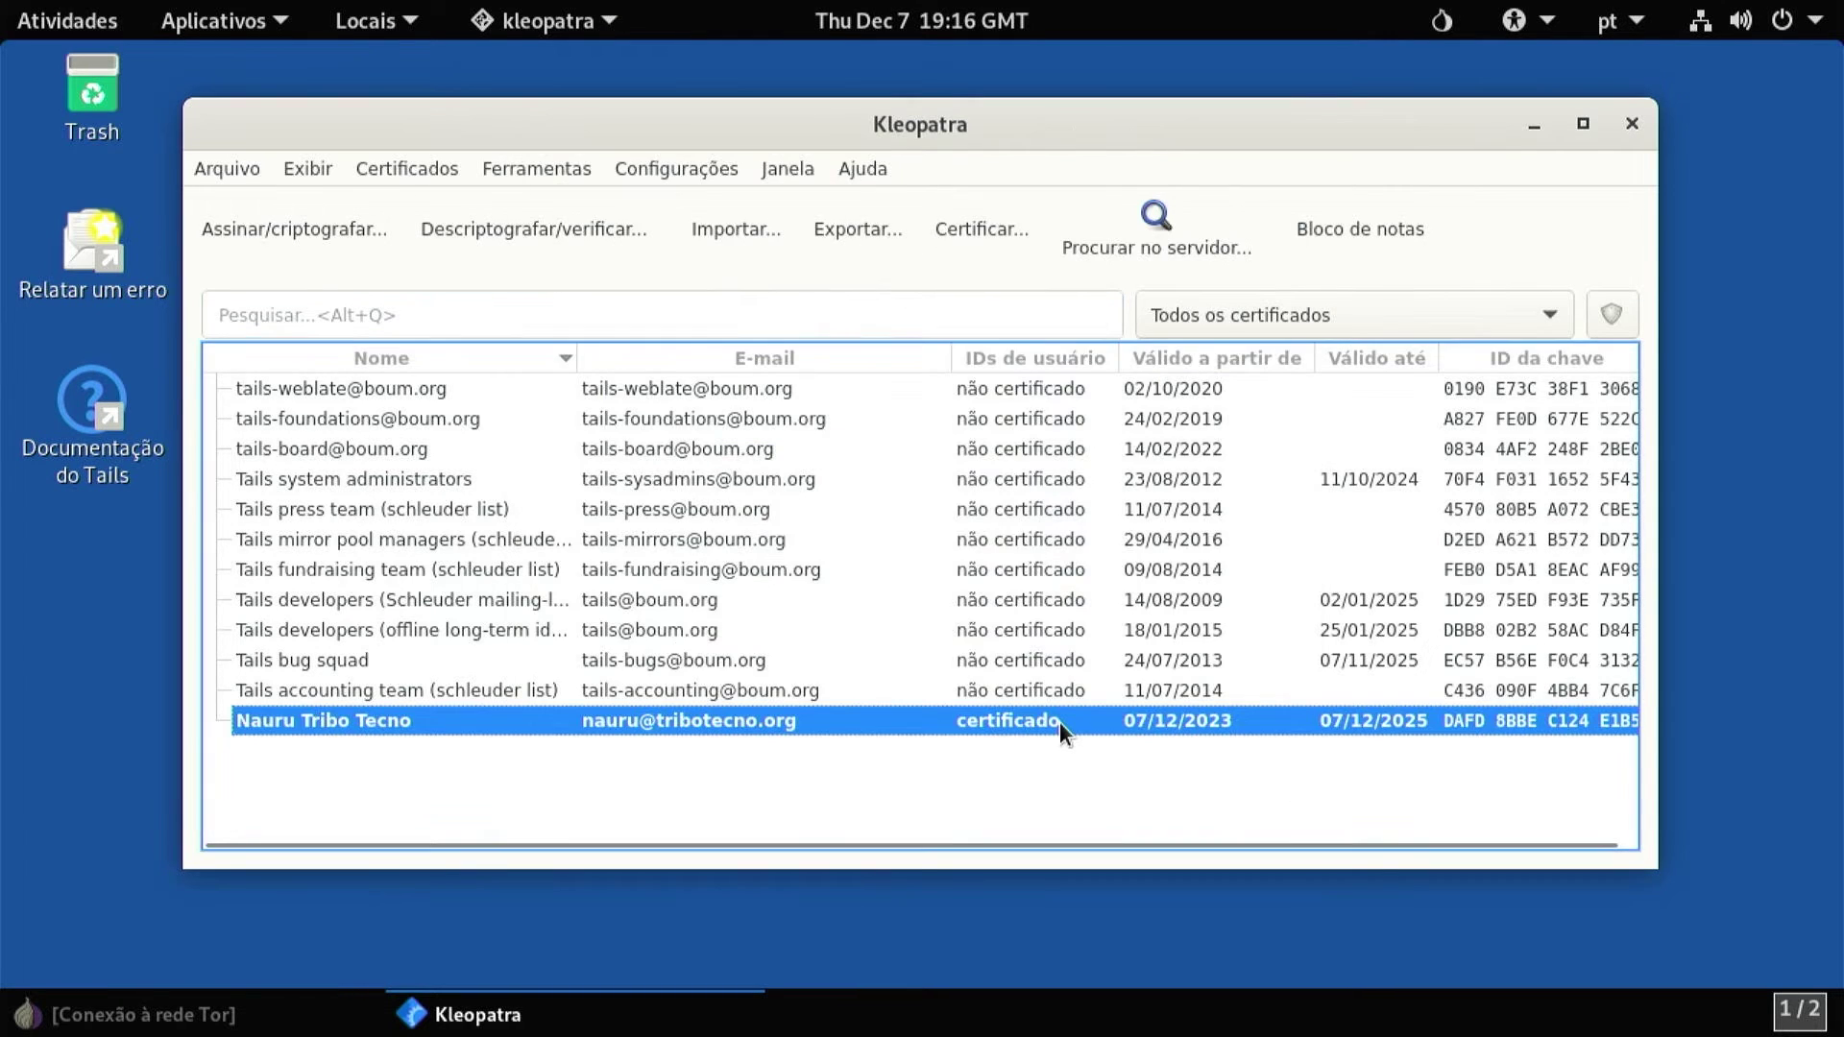
pyautogui.click(1405, 186)
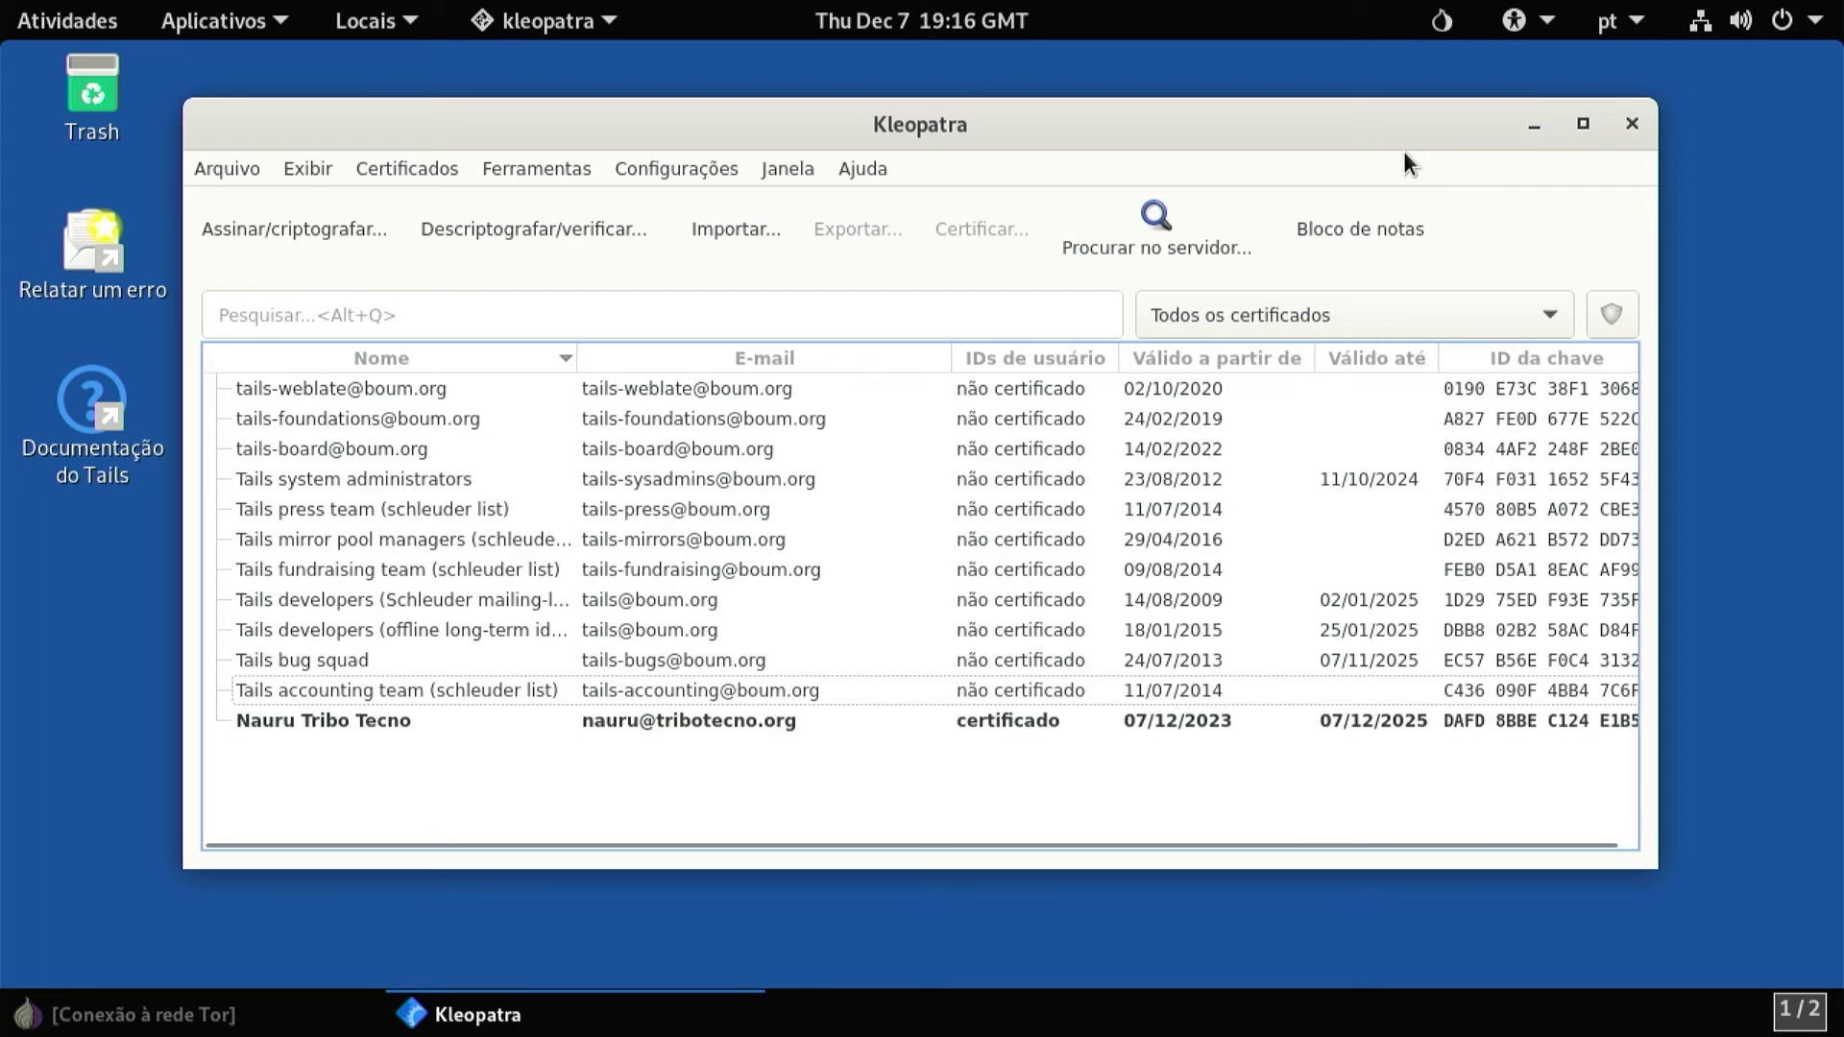
pyautogui.click(1535, 128)
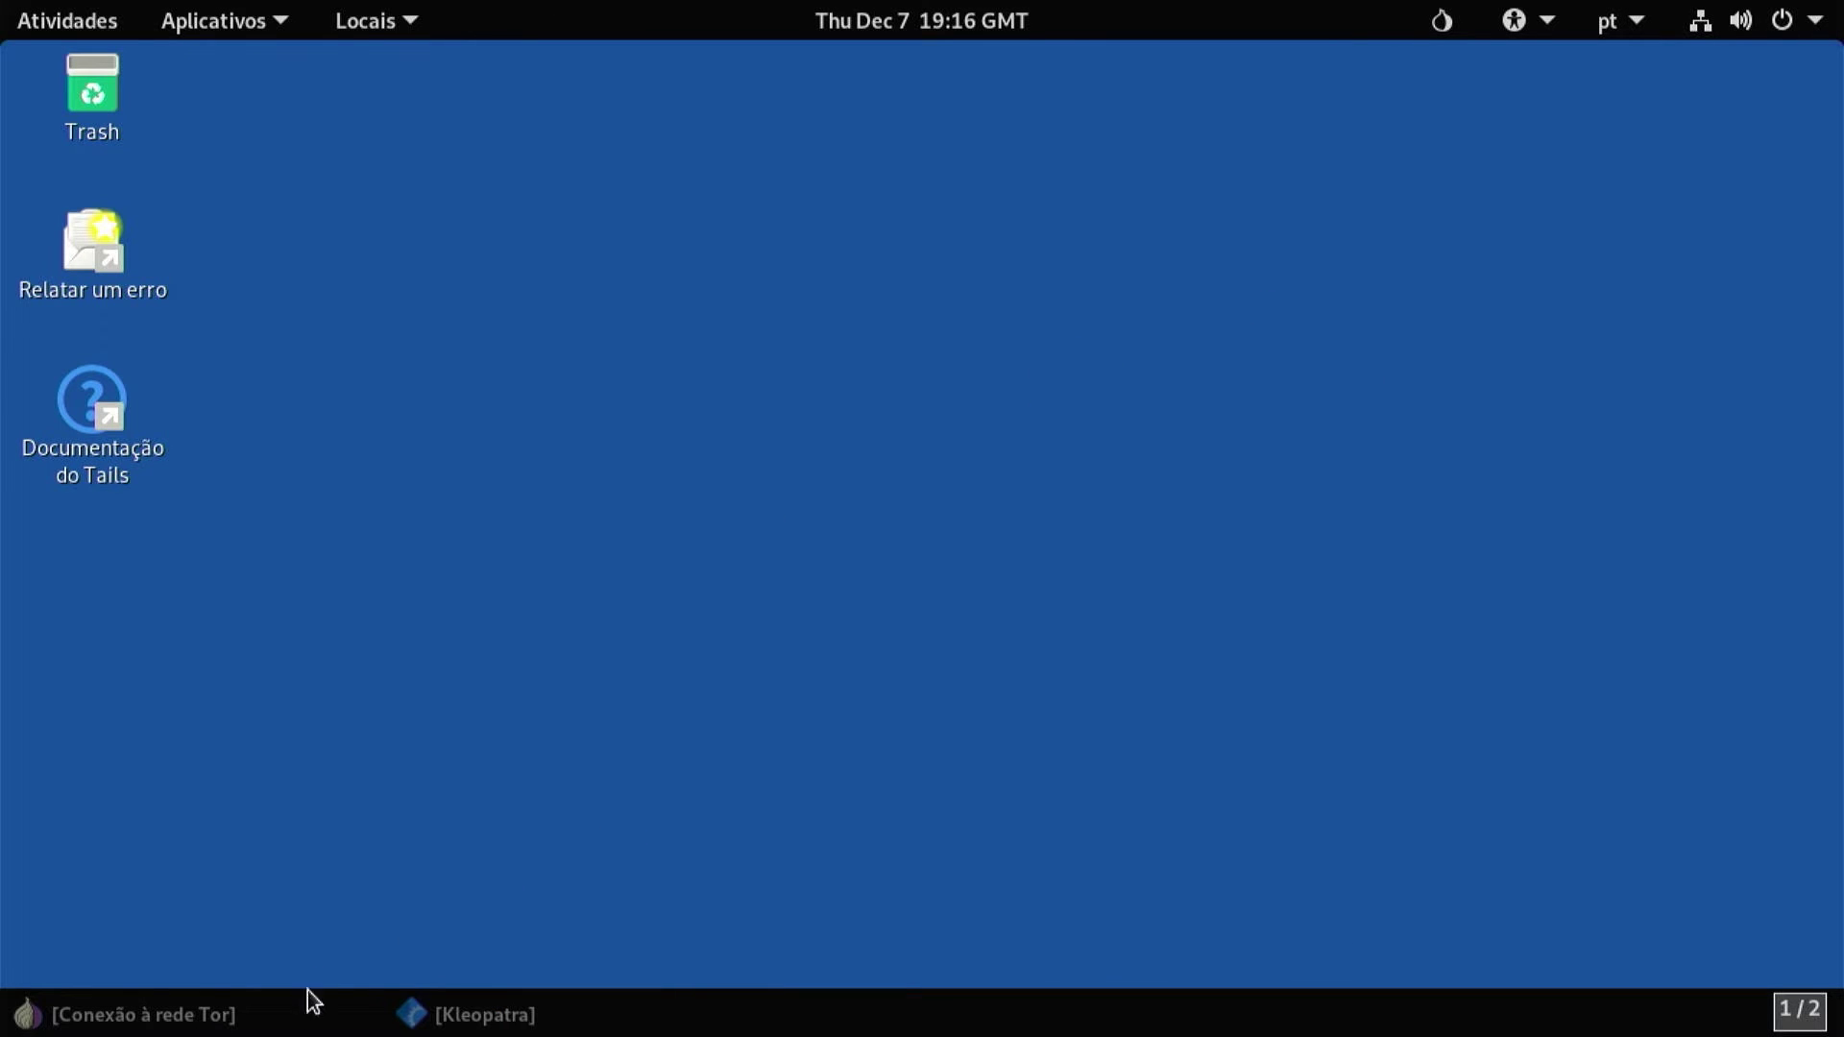
# Launch Tor Browser from the connection window and load electrum.org in place of the donation page
pyautogui.click(261, 1020)
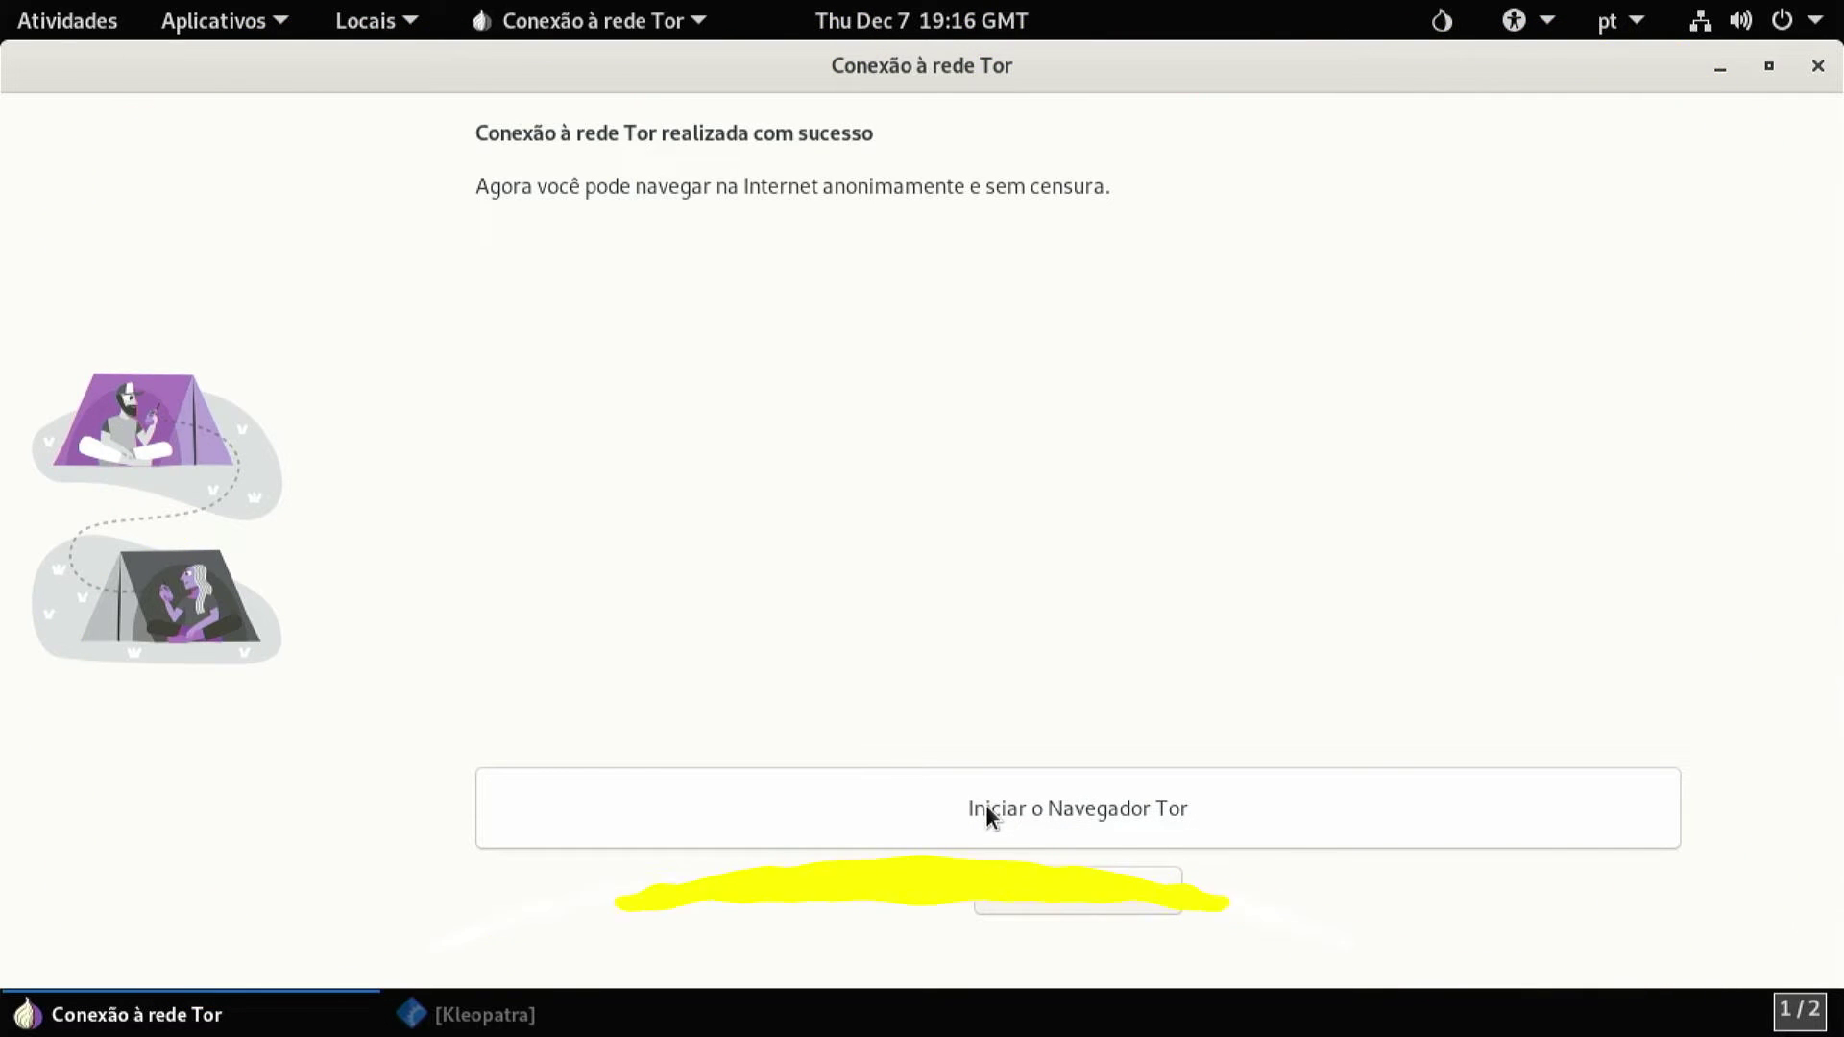
pyautogui.click(985, 805)
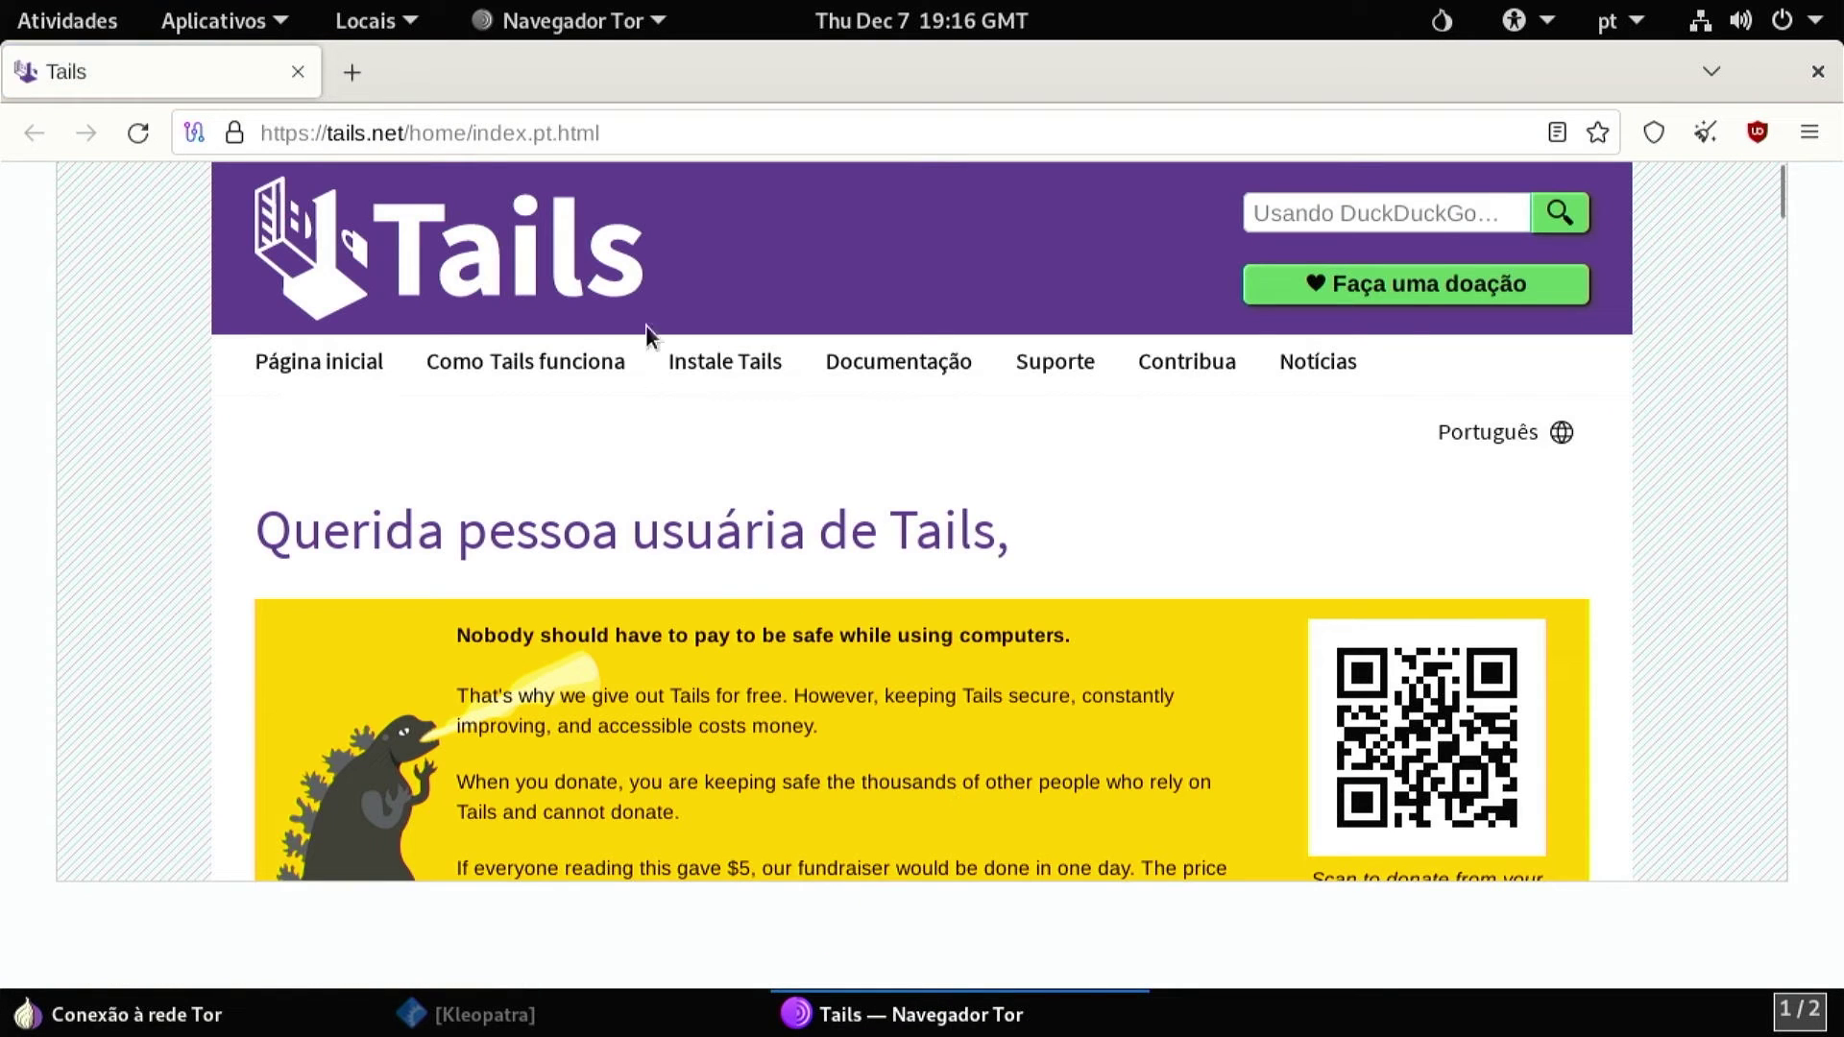
pyautogui.click(652, 129)
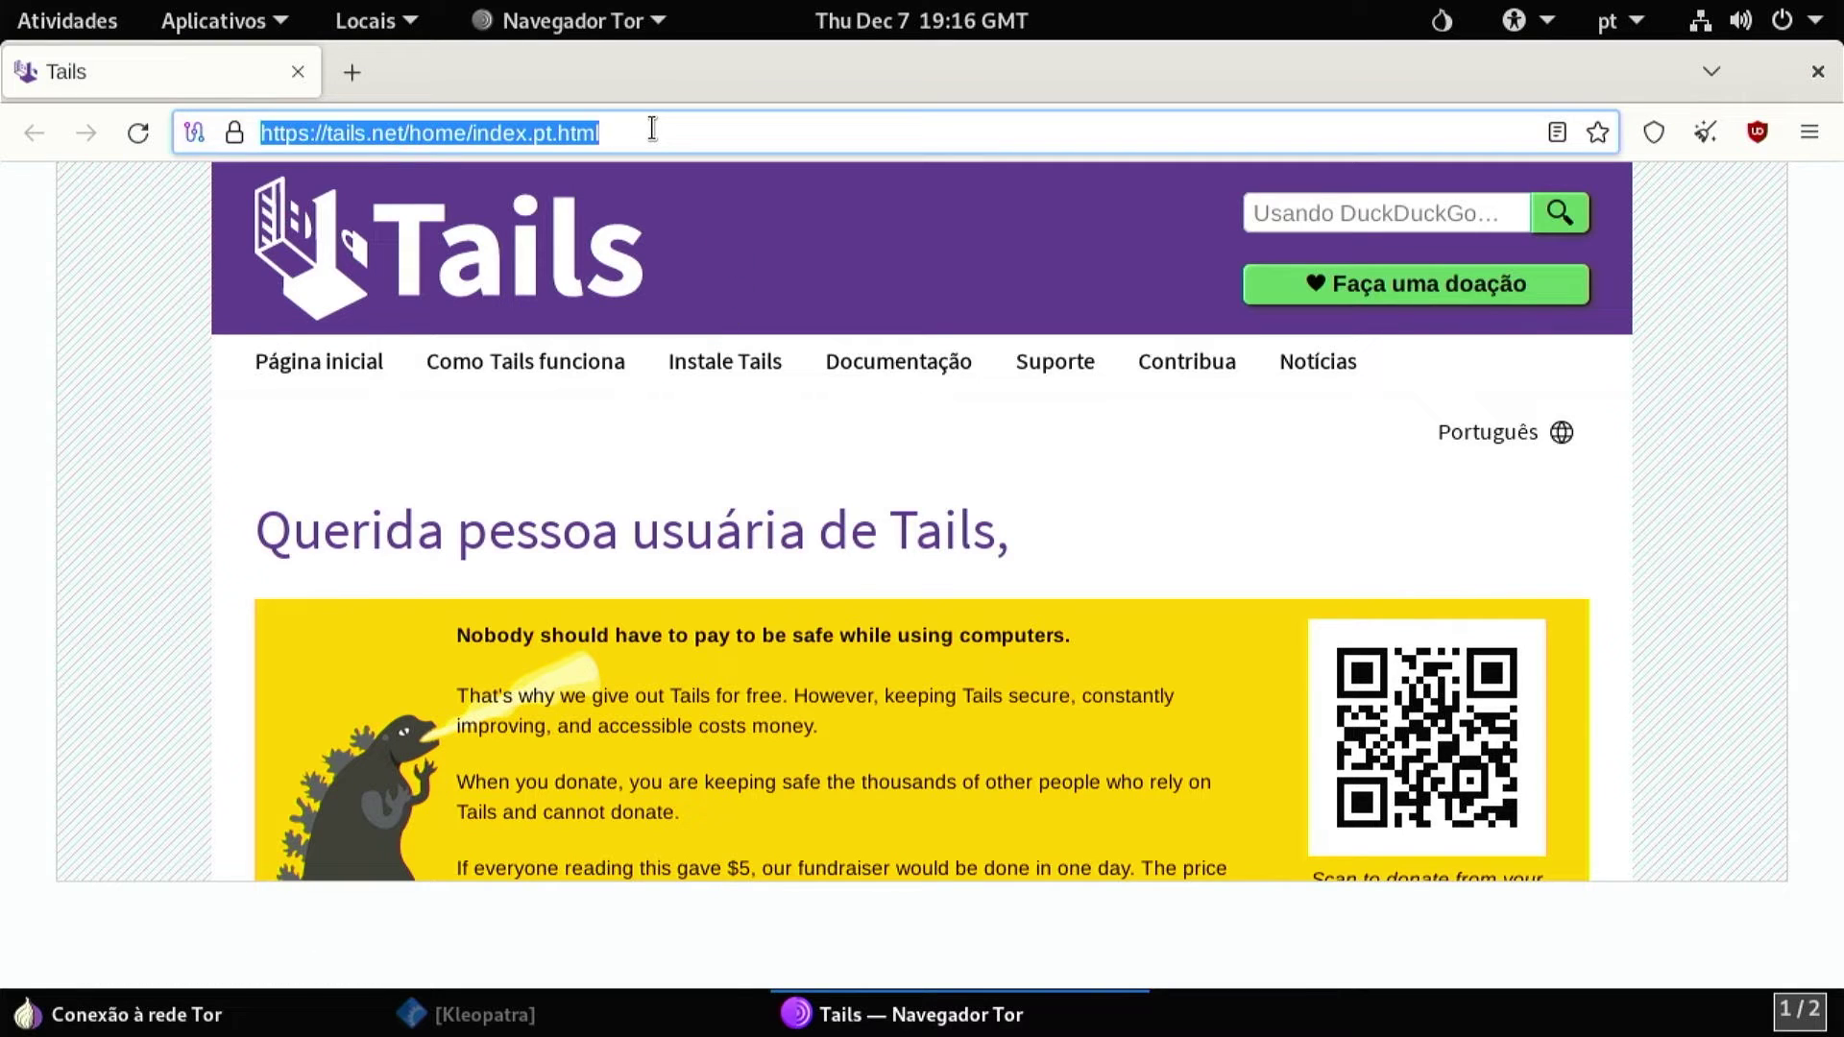
pyautogui.write('electrum.org')
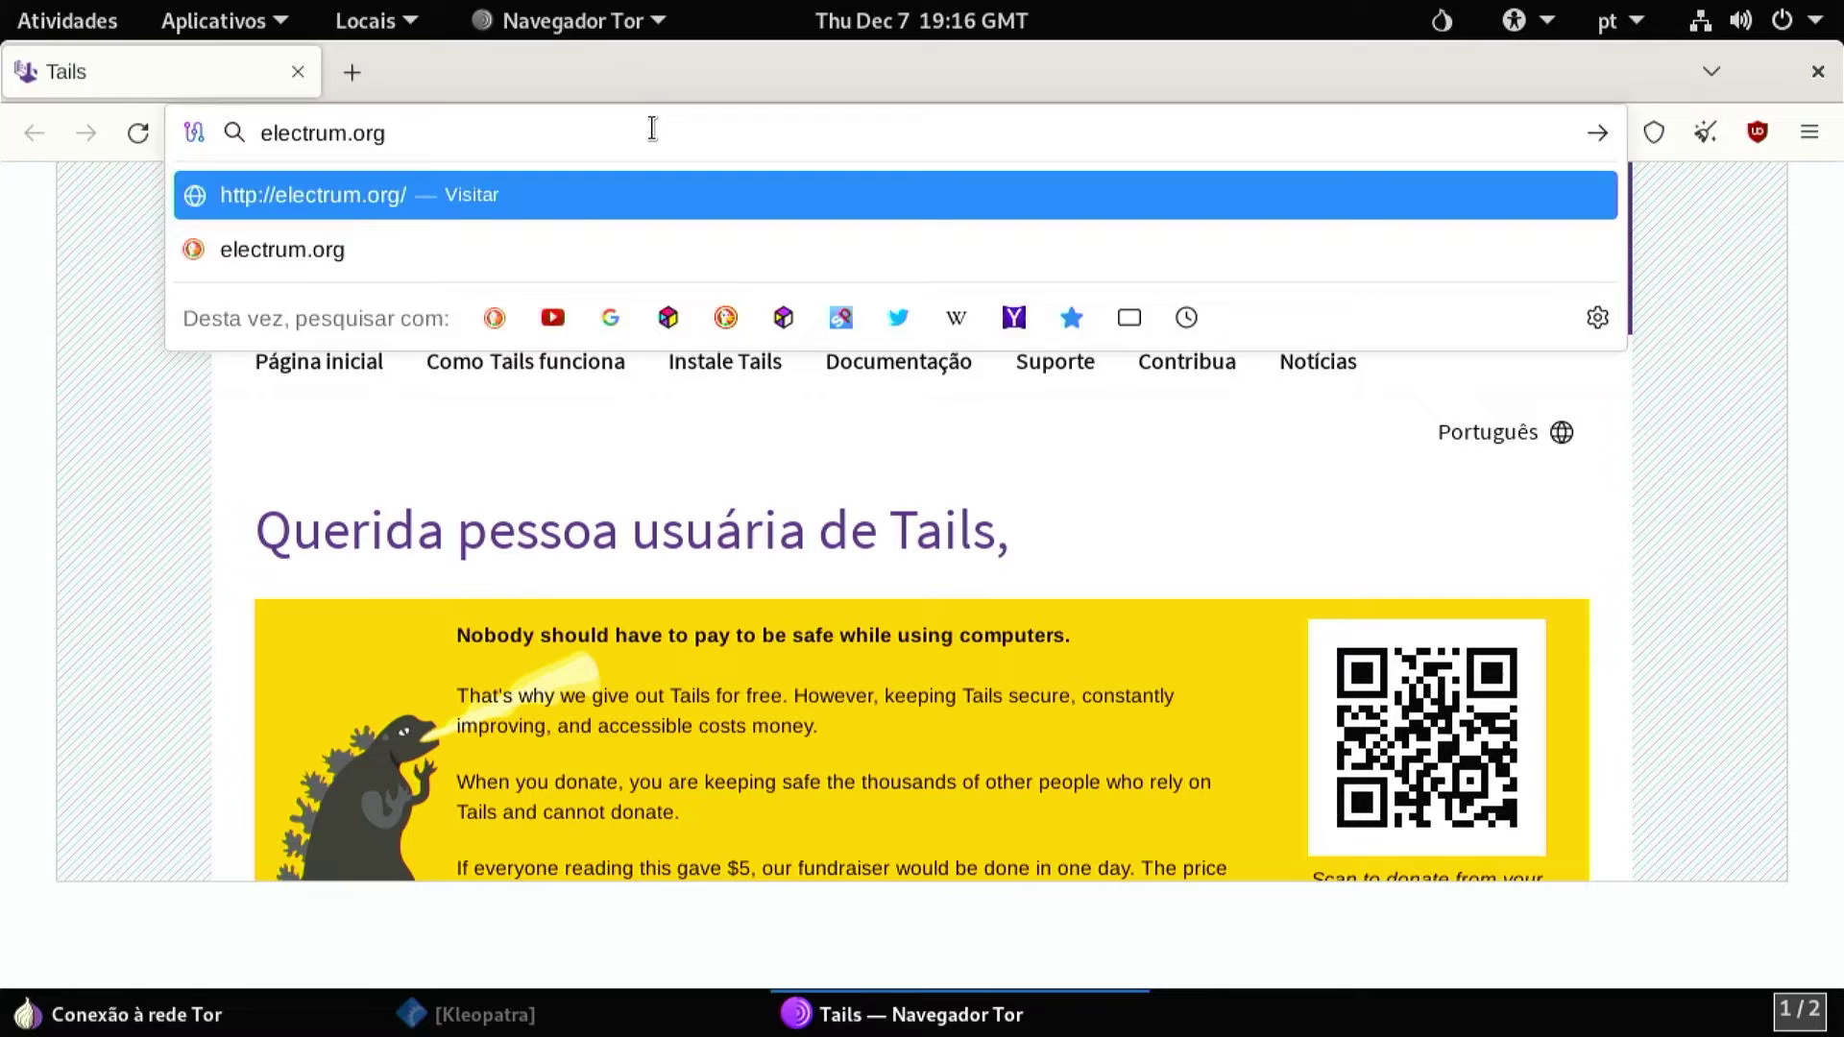
pyautogui.press('Return')
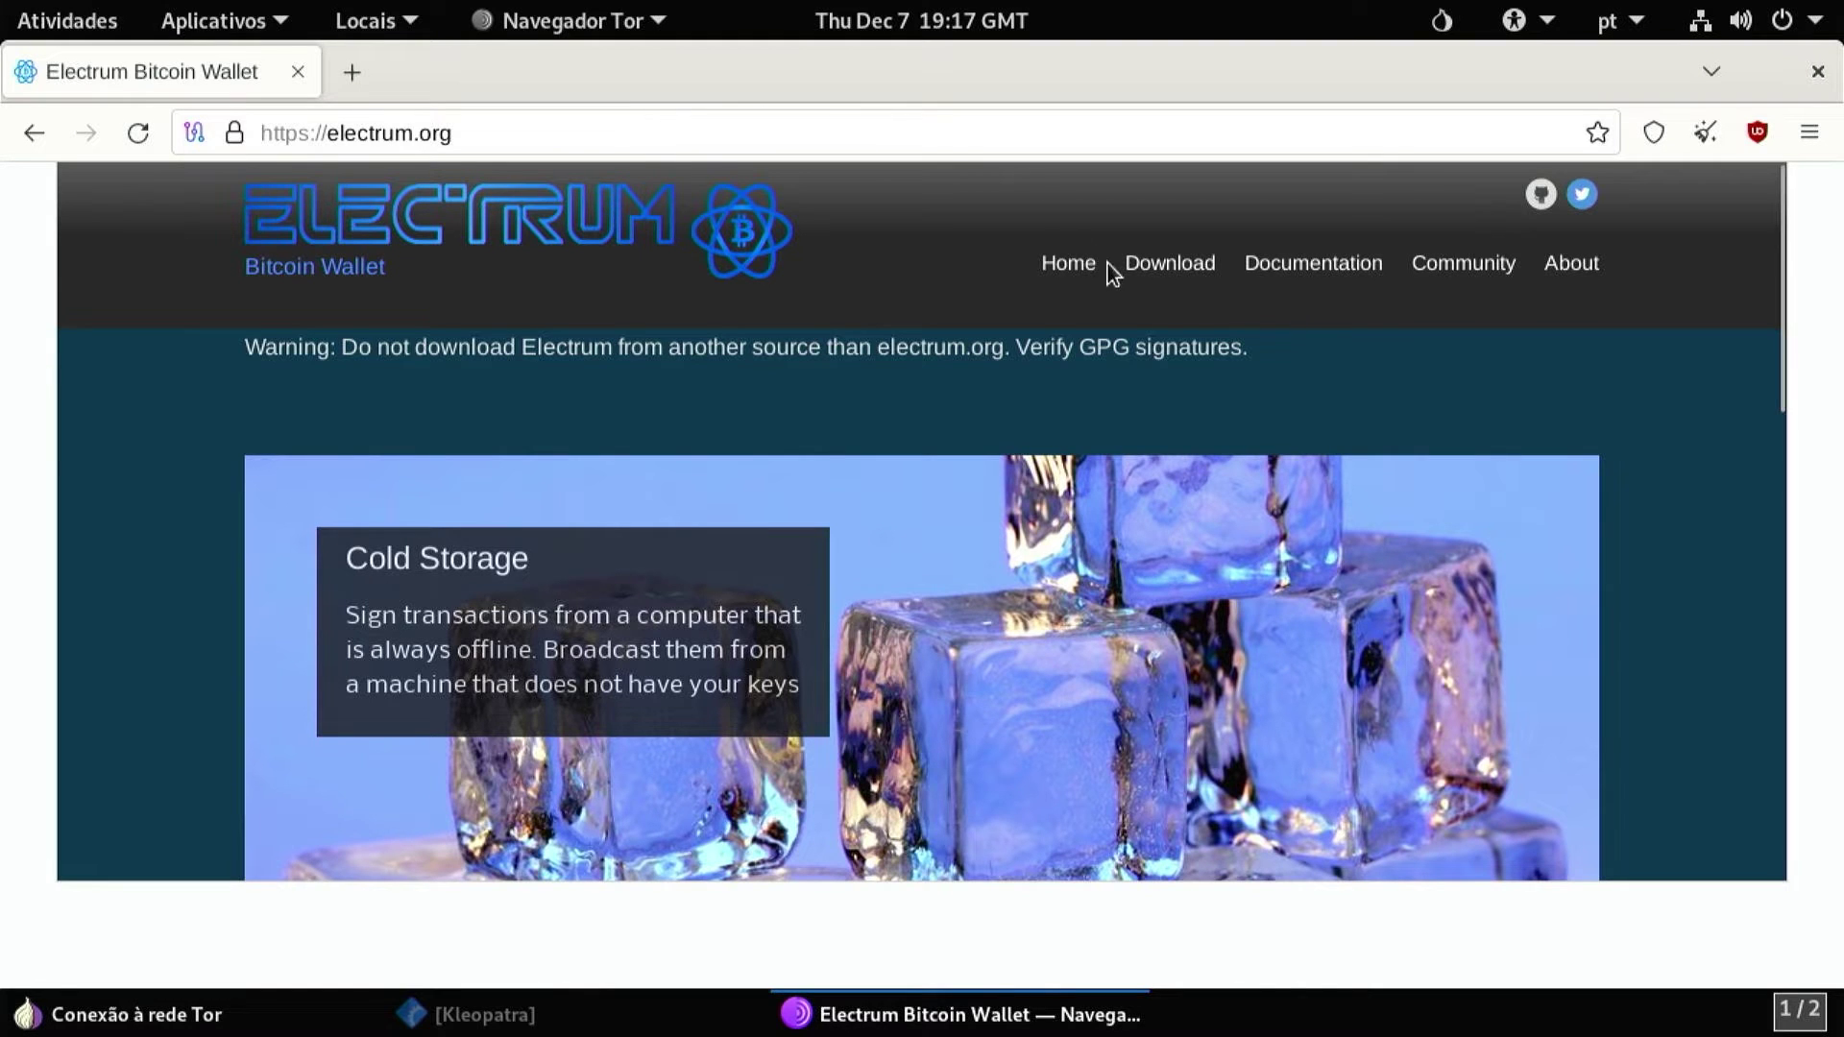
# Save the Electrum 4.4.6 Linux AppImage from the Download page
pyautogui.click(1165, 272)
pyautogui.scroll(-3, 1041, 410)
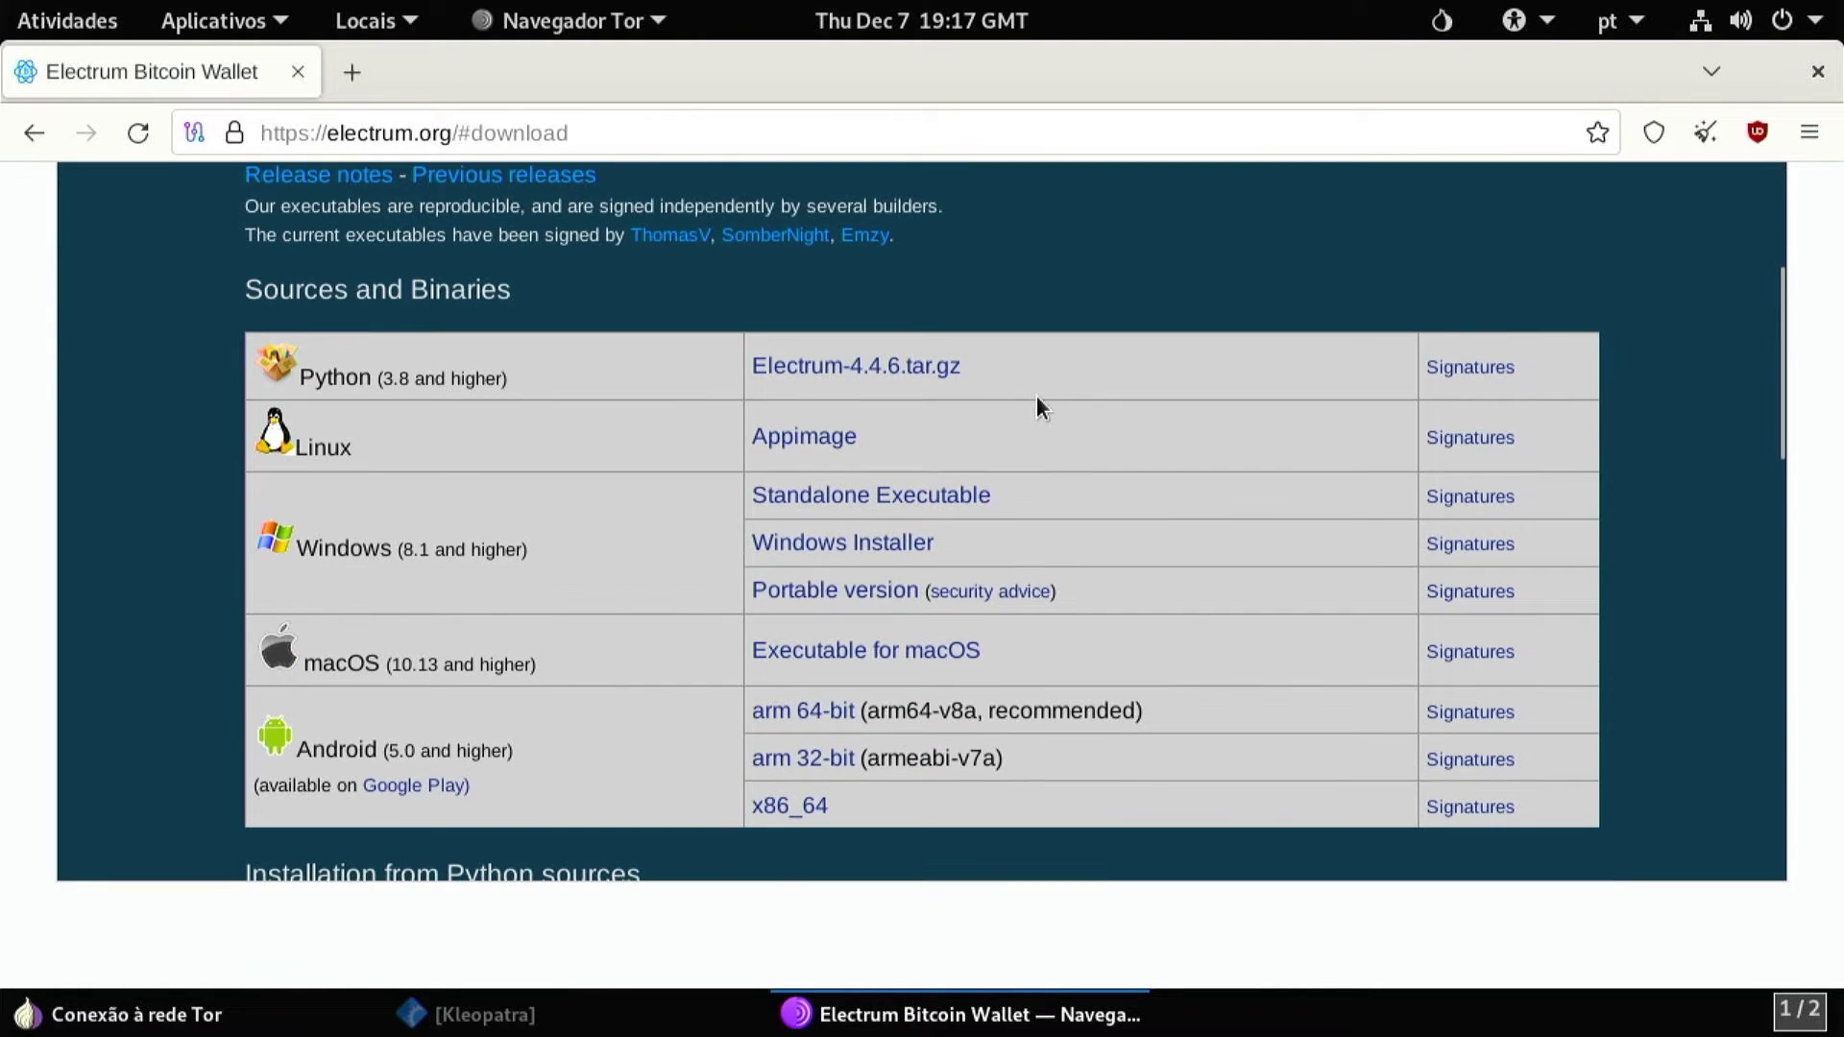
pyautogui.click(823, 437)
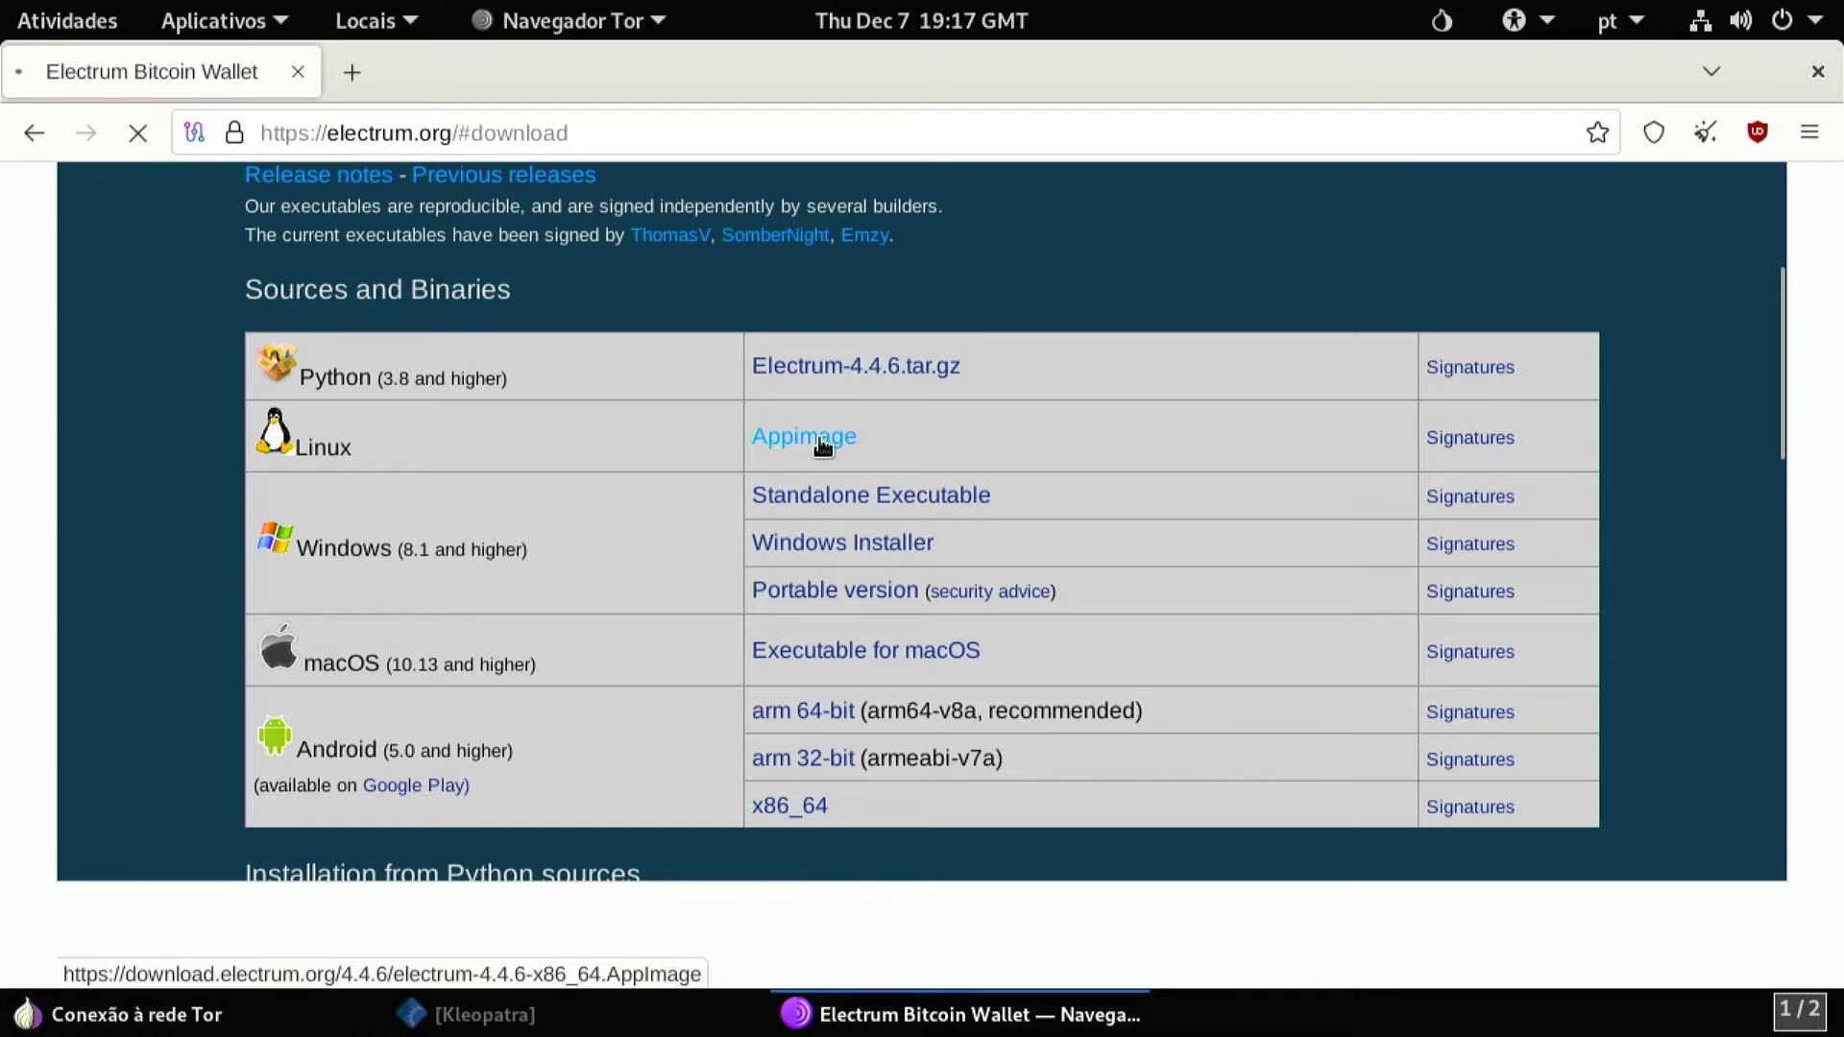
pyautogui.click(716, 385)
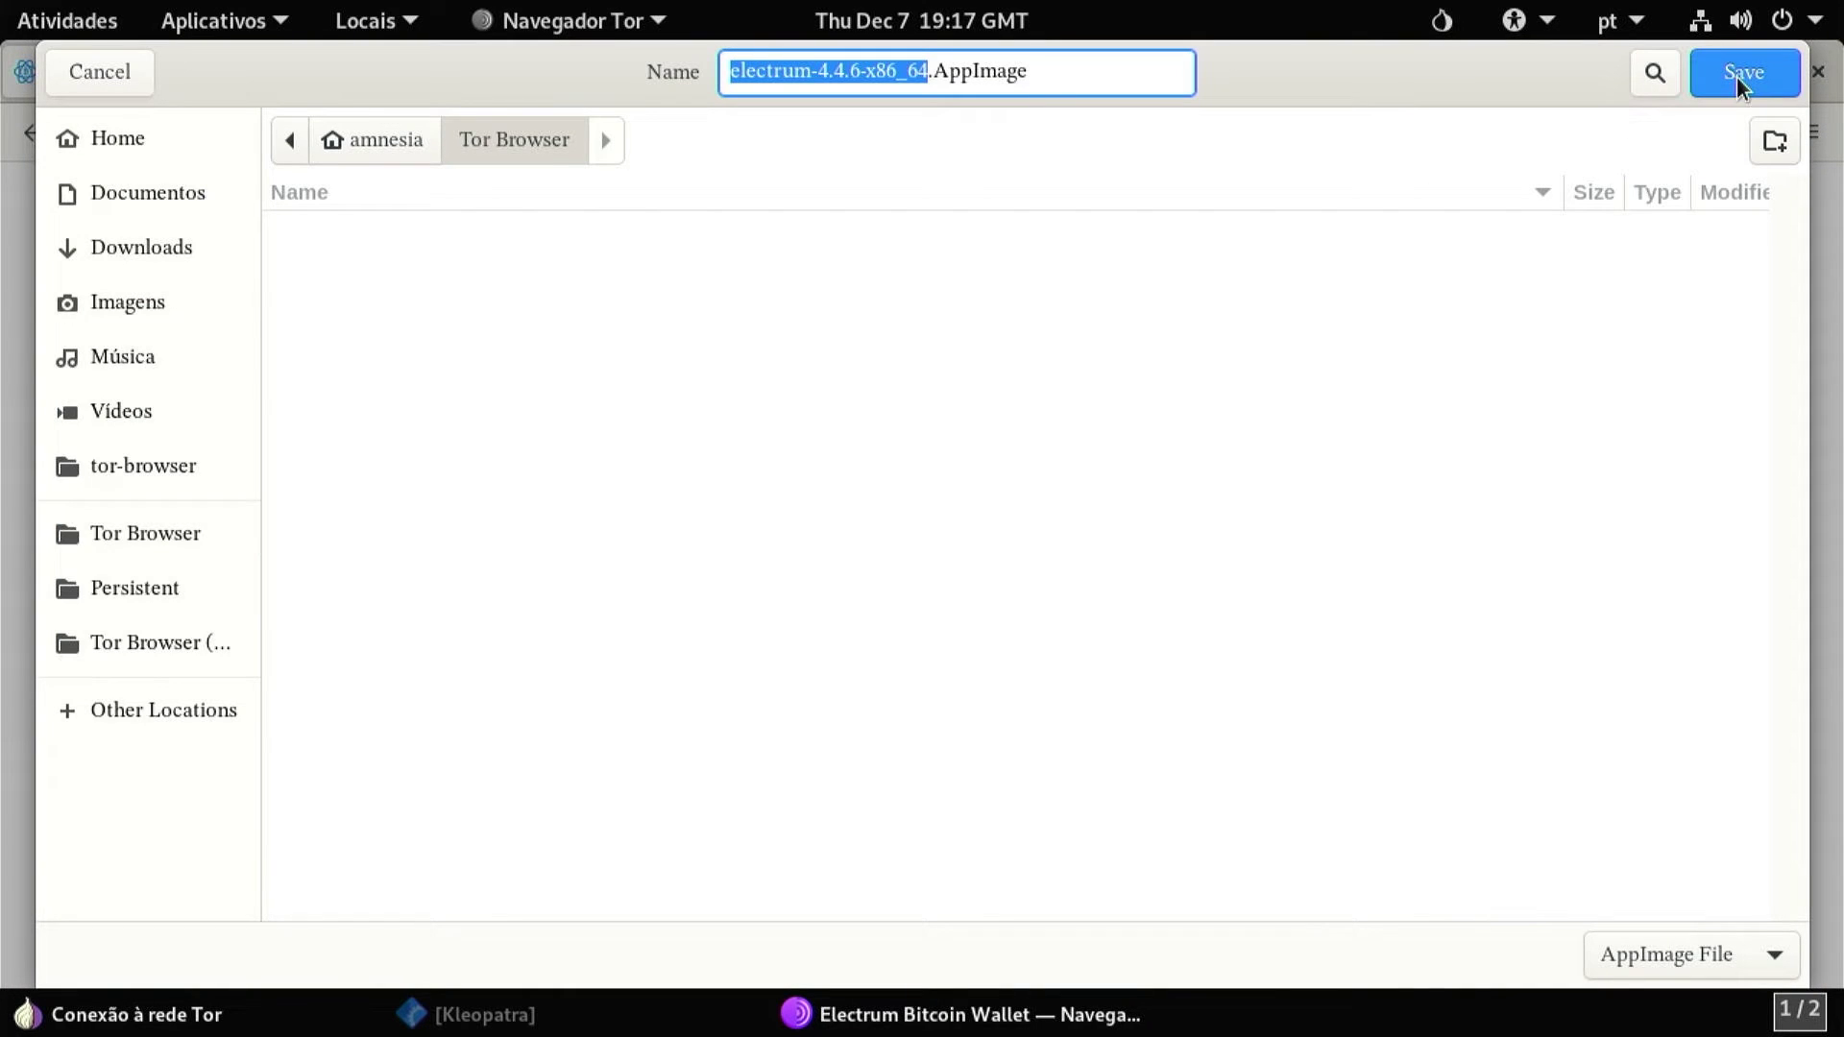
pyautogui.click(1737, 77)
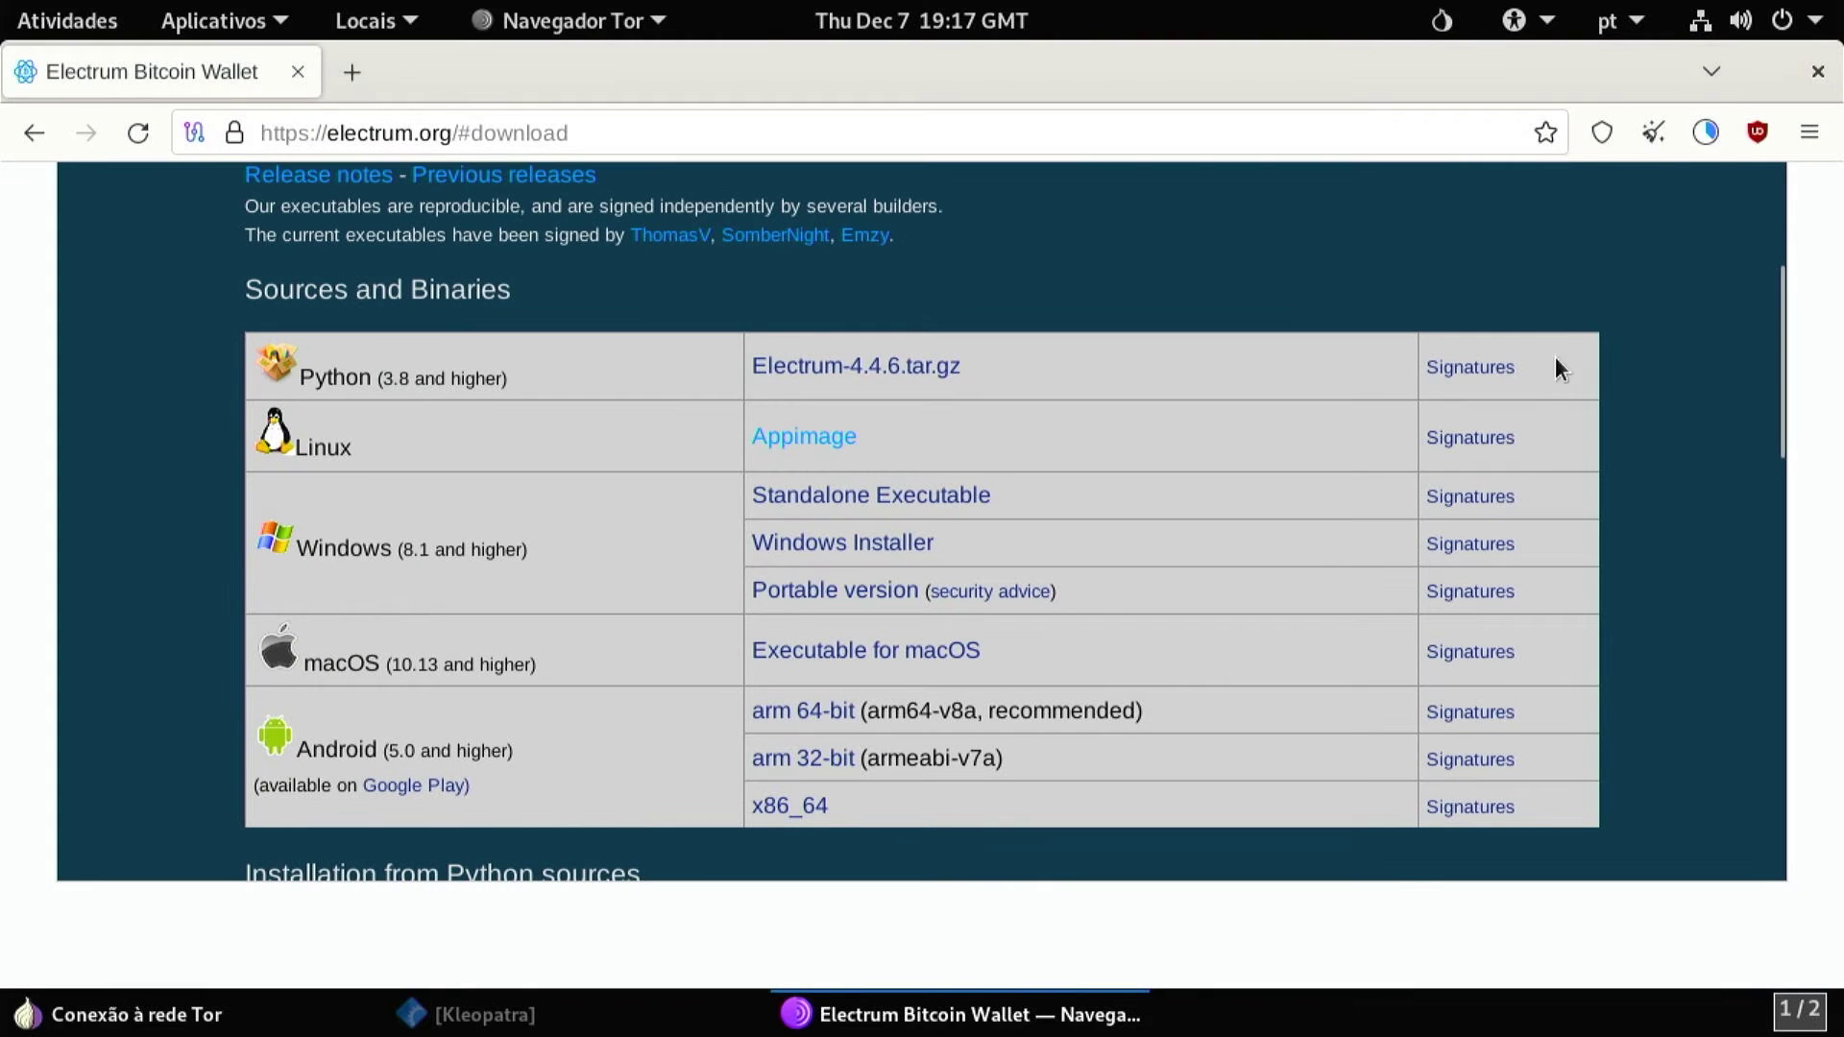
# Save the AppImage's .asc signature file as well
pyautogui.click(1465, 440)
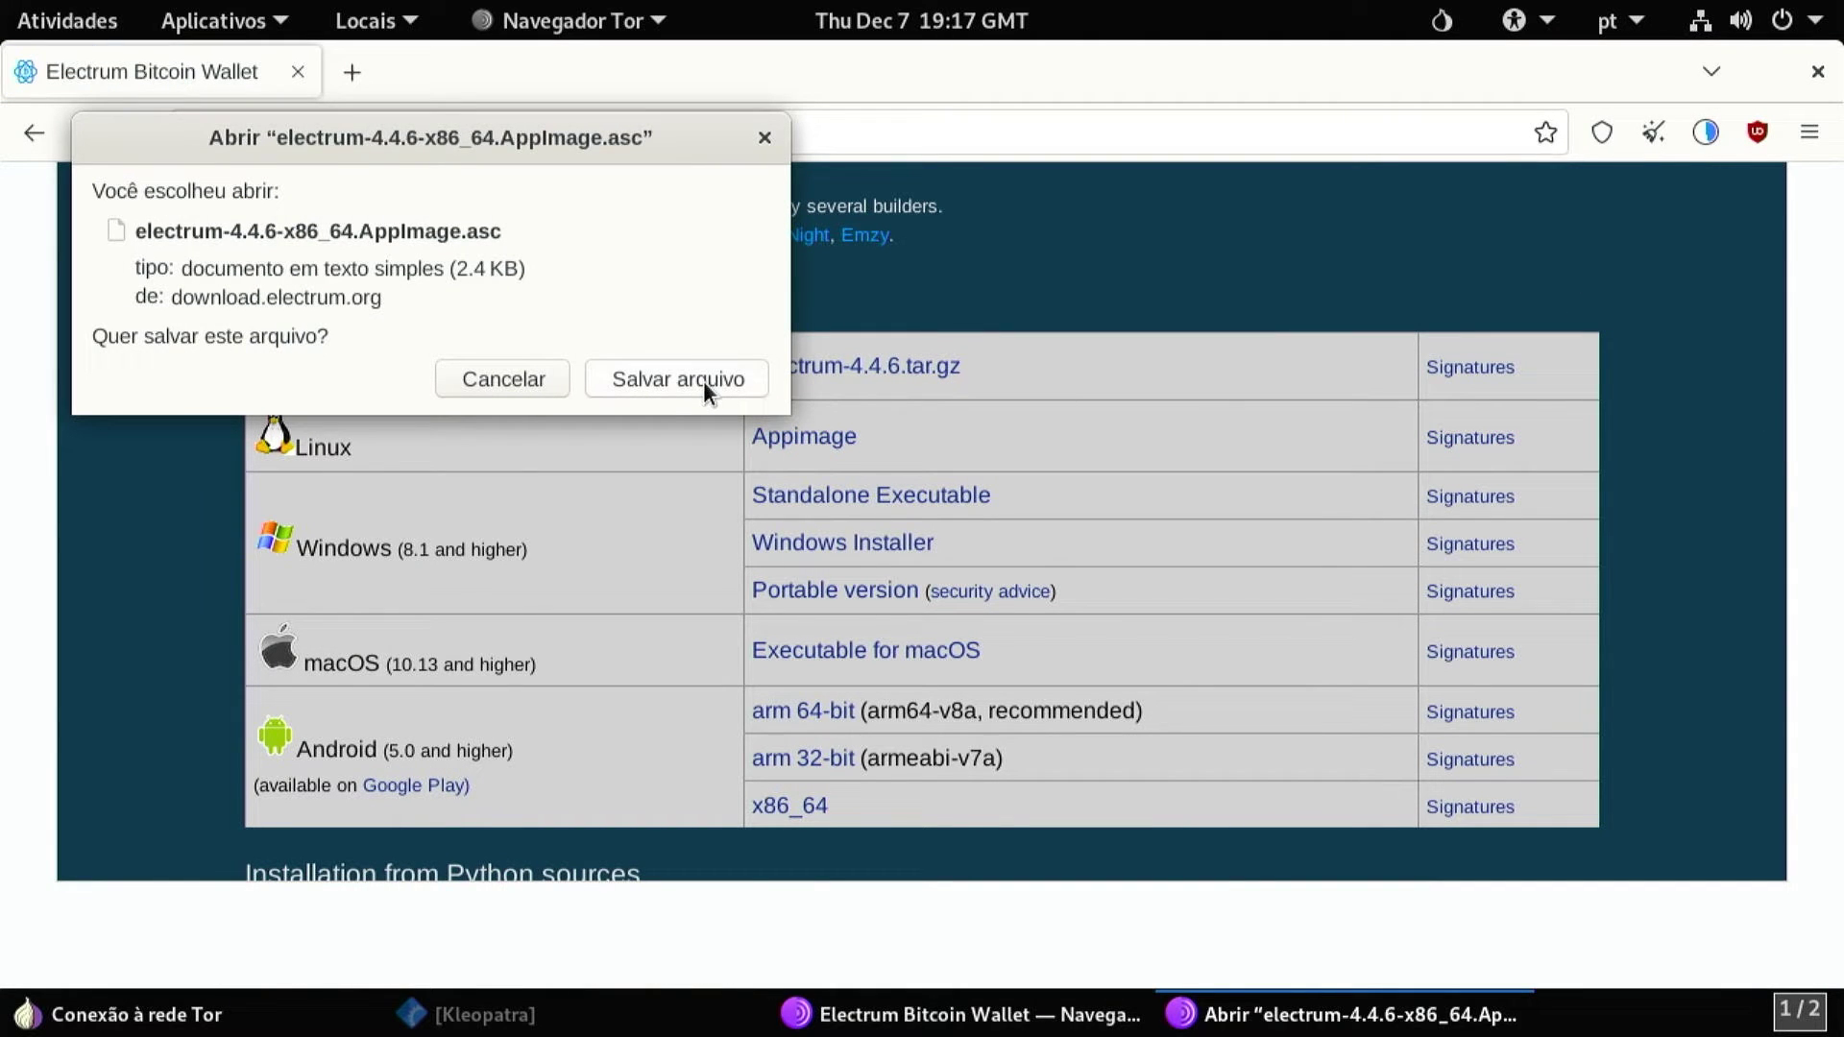
pyautogui.click(704, 383)
pyautogui.click(1719, 75)
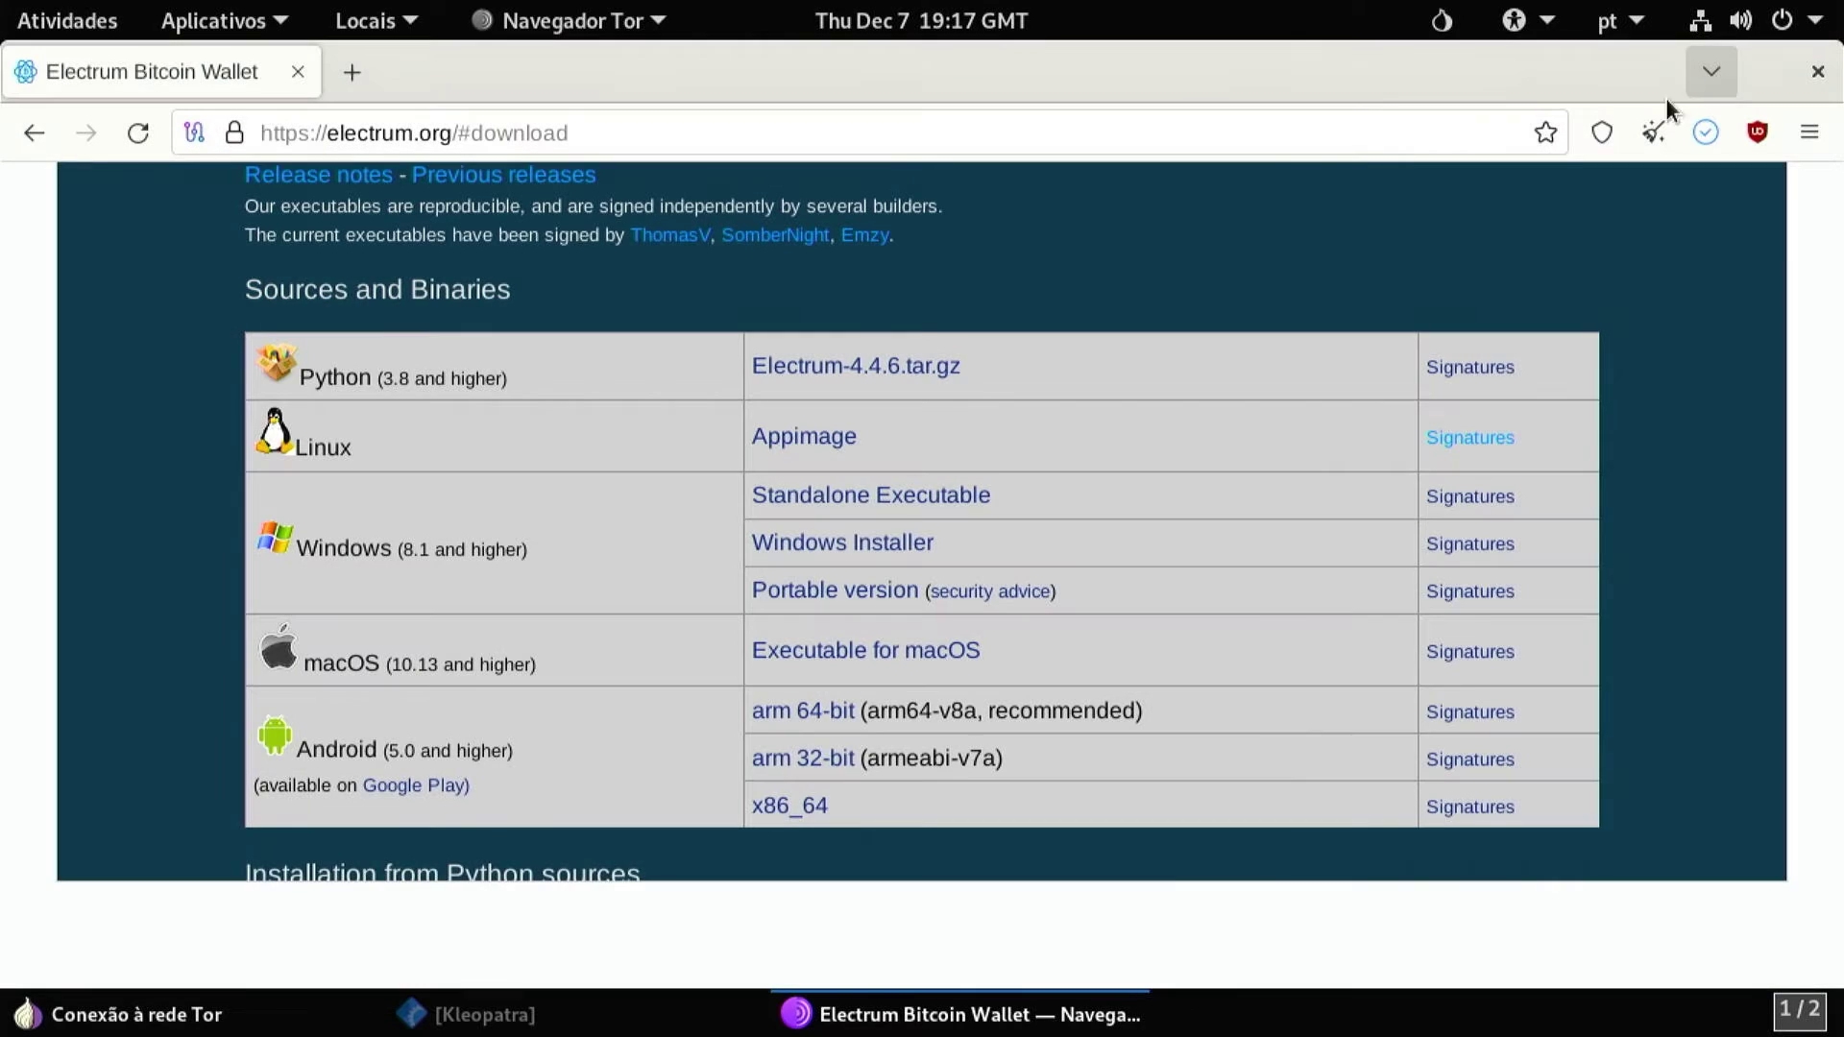
pyautogui.click(573, 236)
# Import the first signer's public key via Kleopatra's Notepad and certify it with your passphrase
pyautogui.moveTo(75, 186); pyautogui.dragTo(551, 860)
pyautogui.hotkey('alt', 'Tab')
pyautogui.click(1357, 240)
pyautogui.rightClick(638, 473)
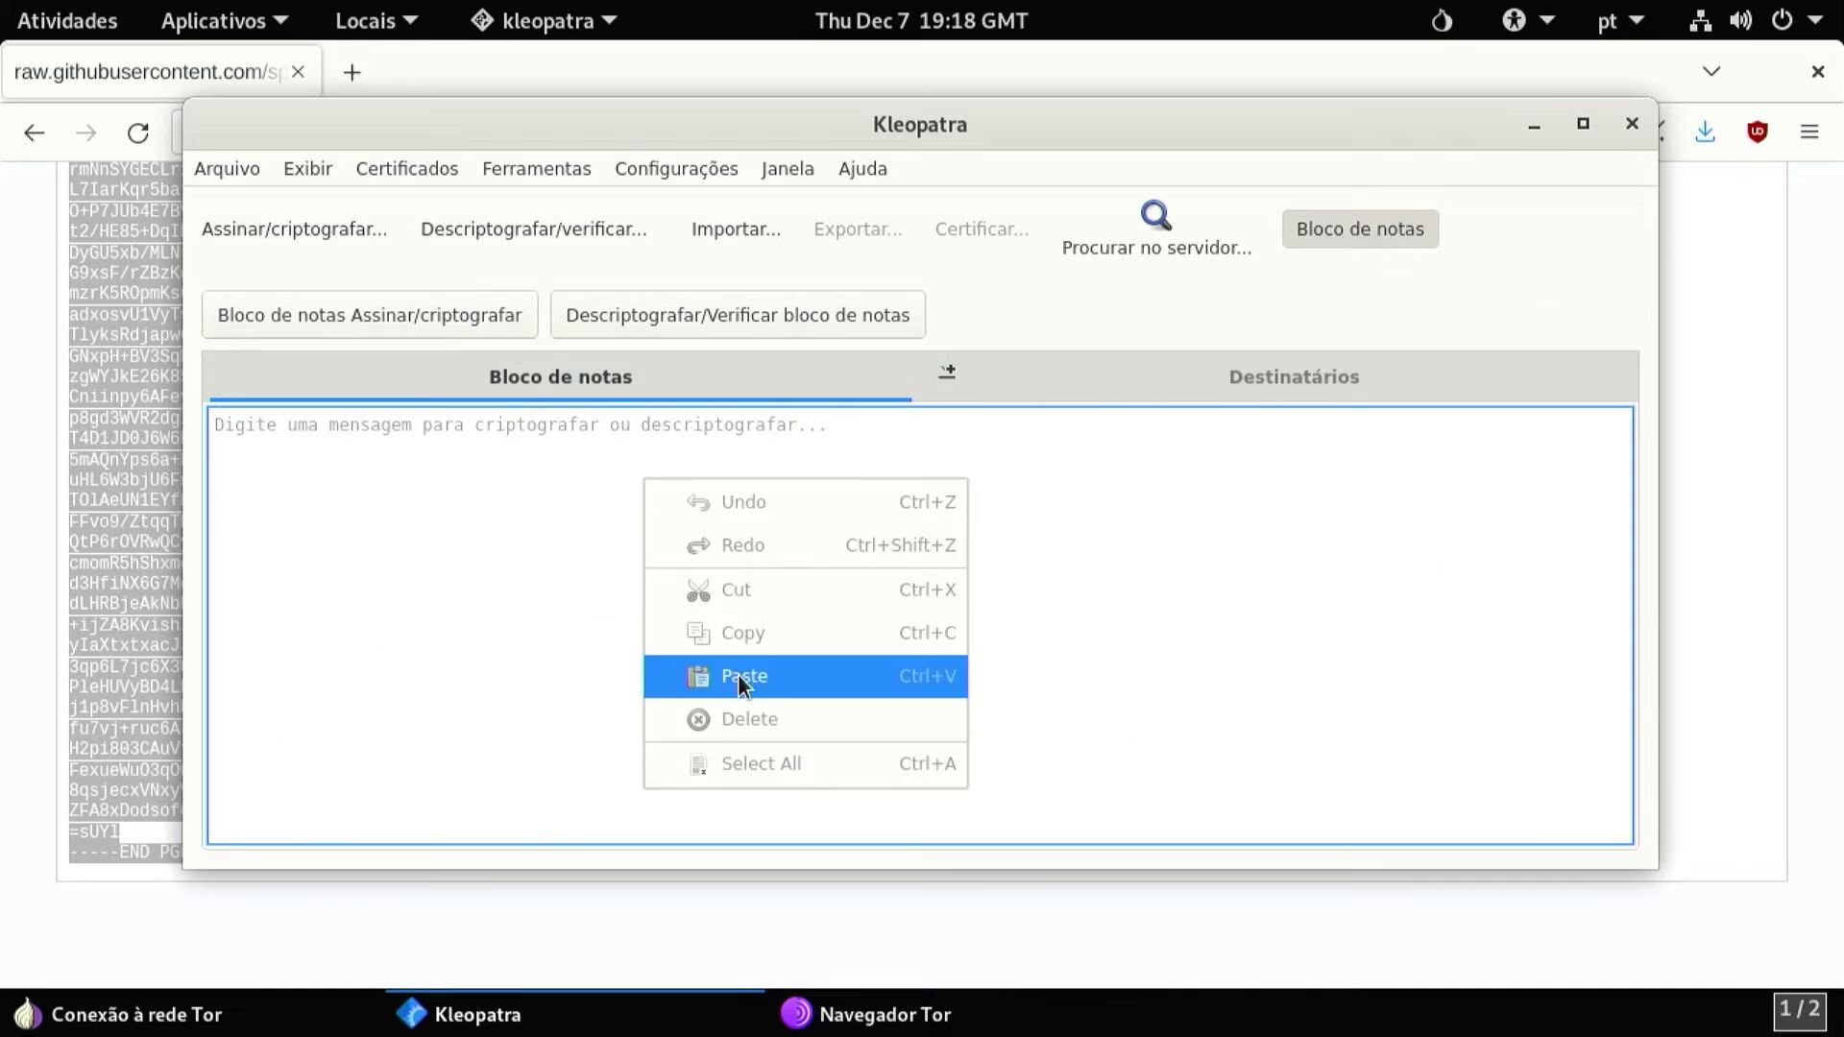
pyautogui.click(738, 672)
pyautogui.click(394, 317)
pyautogui.click(1202, 592)
pyautogui.click(1318, 759)
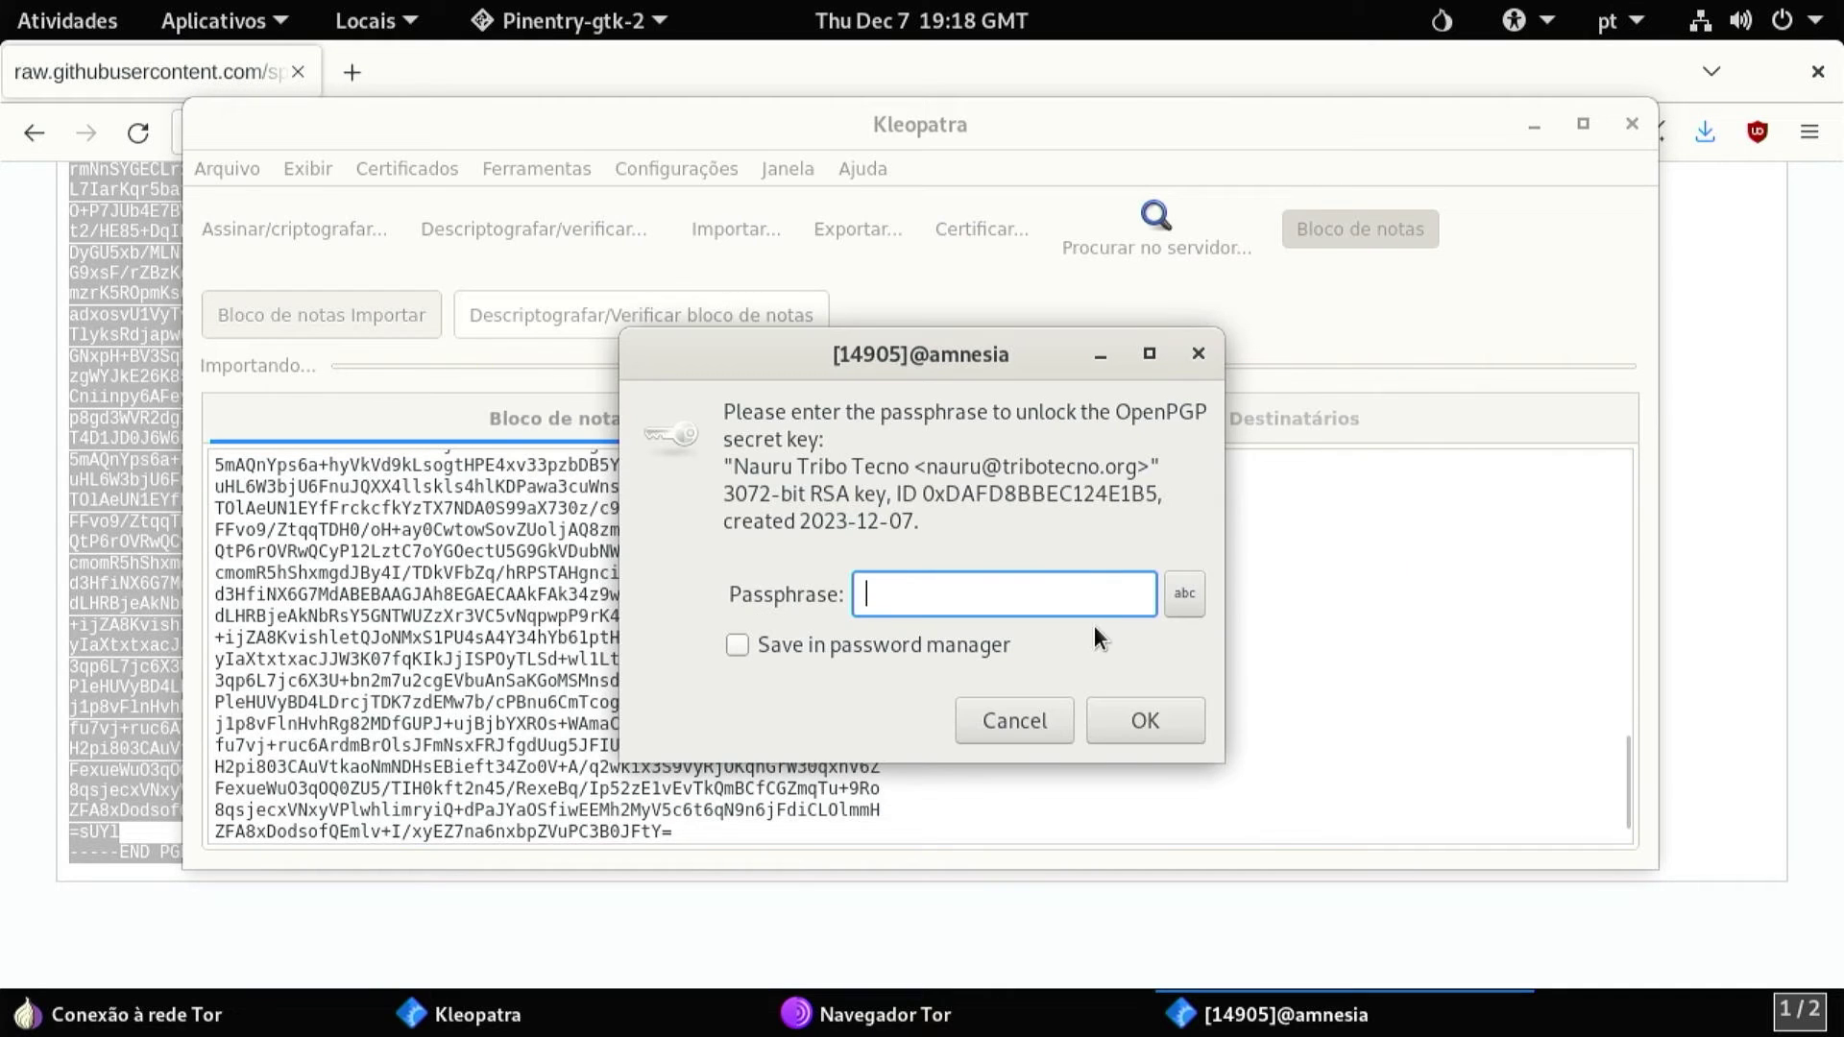
pyautogui.write('•••••••••••••••')
pyautogui.click(1122, 725)
pyautogui.press('Return')
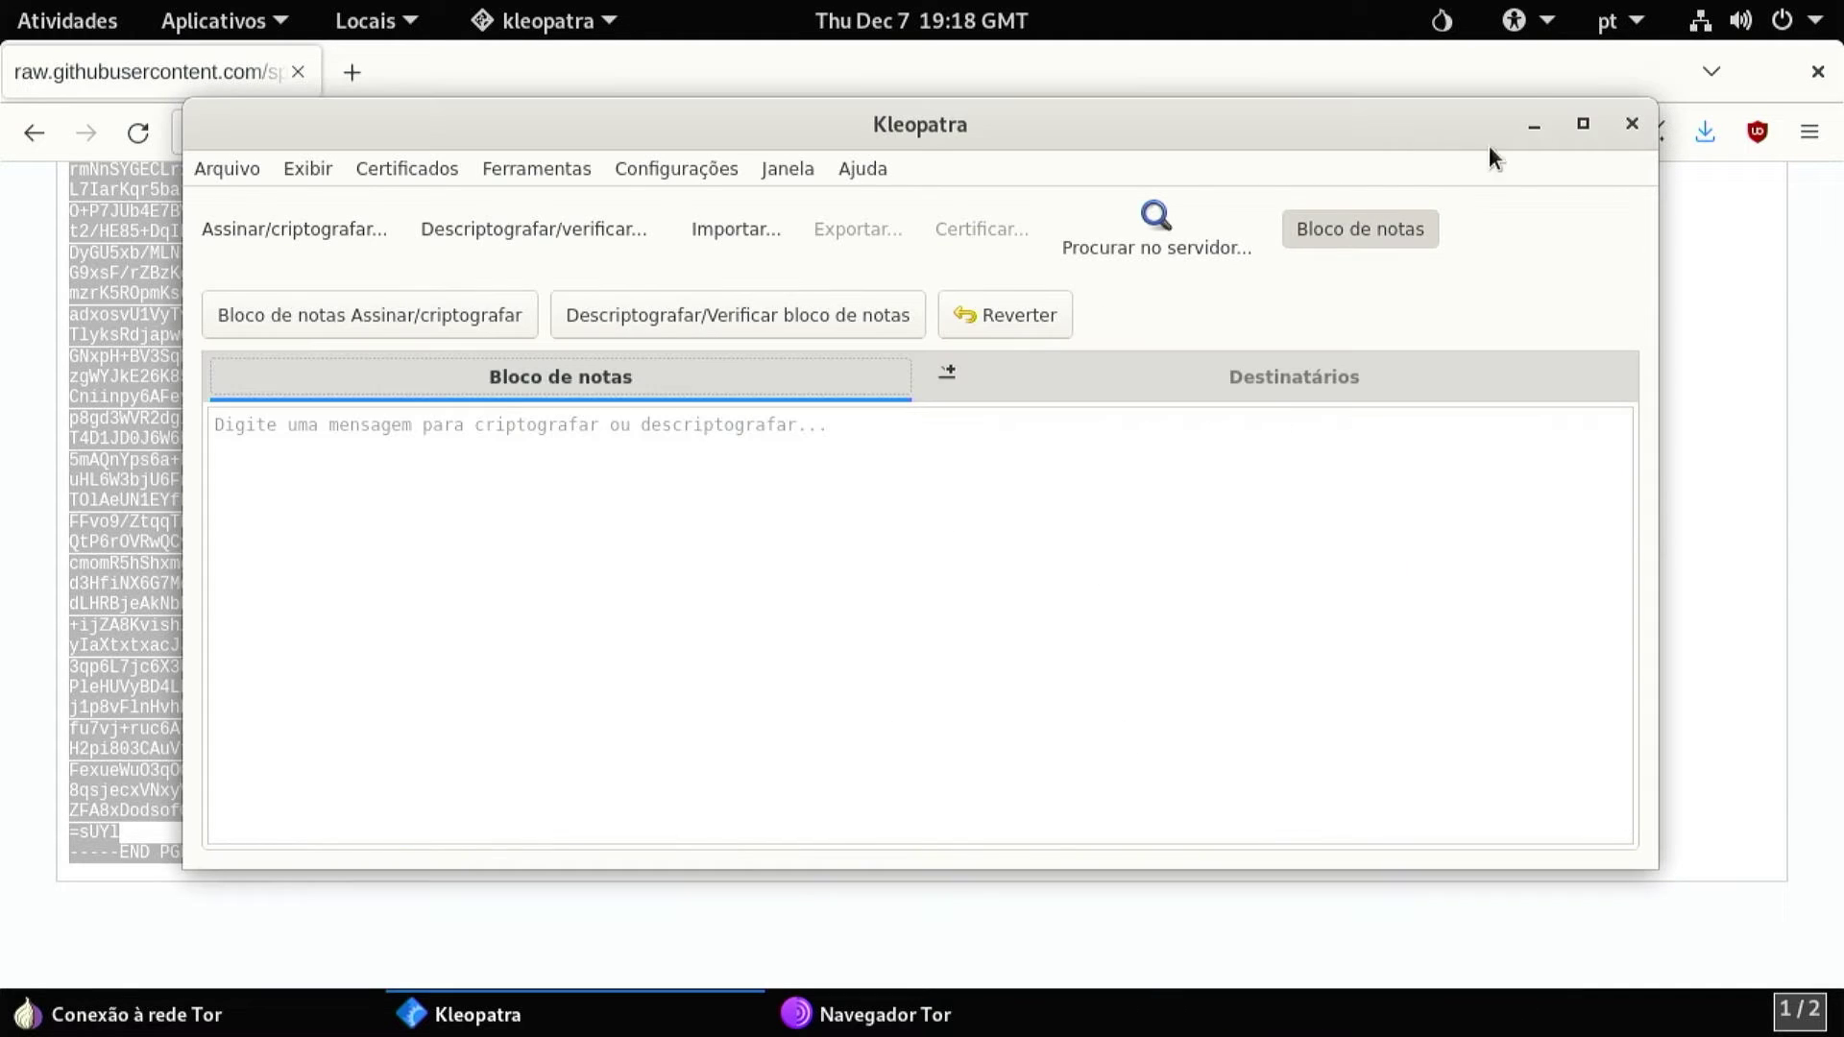
pyautogui.click(1534, 125)
# Copy the second signer's public key text into Kleopatra's Notepad
pyautogui.hotkey('alt', 'Left')
pyautogui.click(796, 240)
pyautogui.moveTo(88, 195); pyautogui.dragTo(375, 851)
pyautogui.rightClick(568, 386)
pyautogui.click(614, 404)
pyautogui.click(477, 1014)
pyautogui.rightClick(634, 473)
pyautogui.click(714, 633)
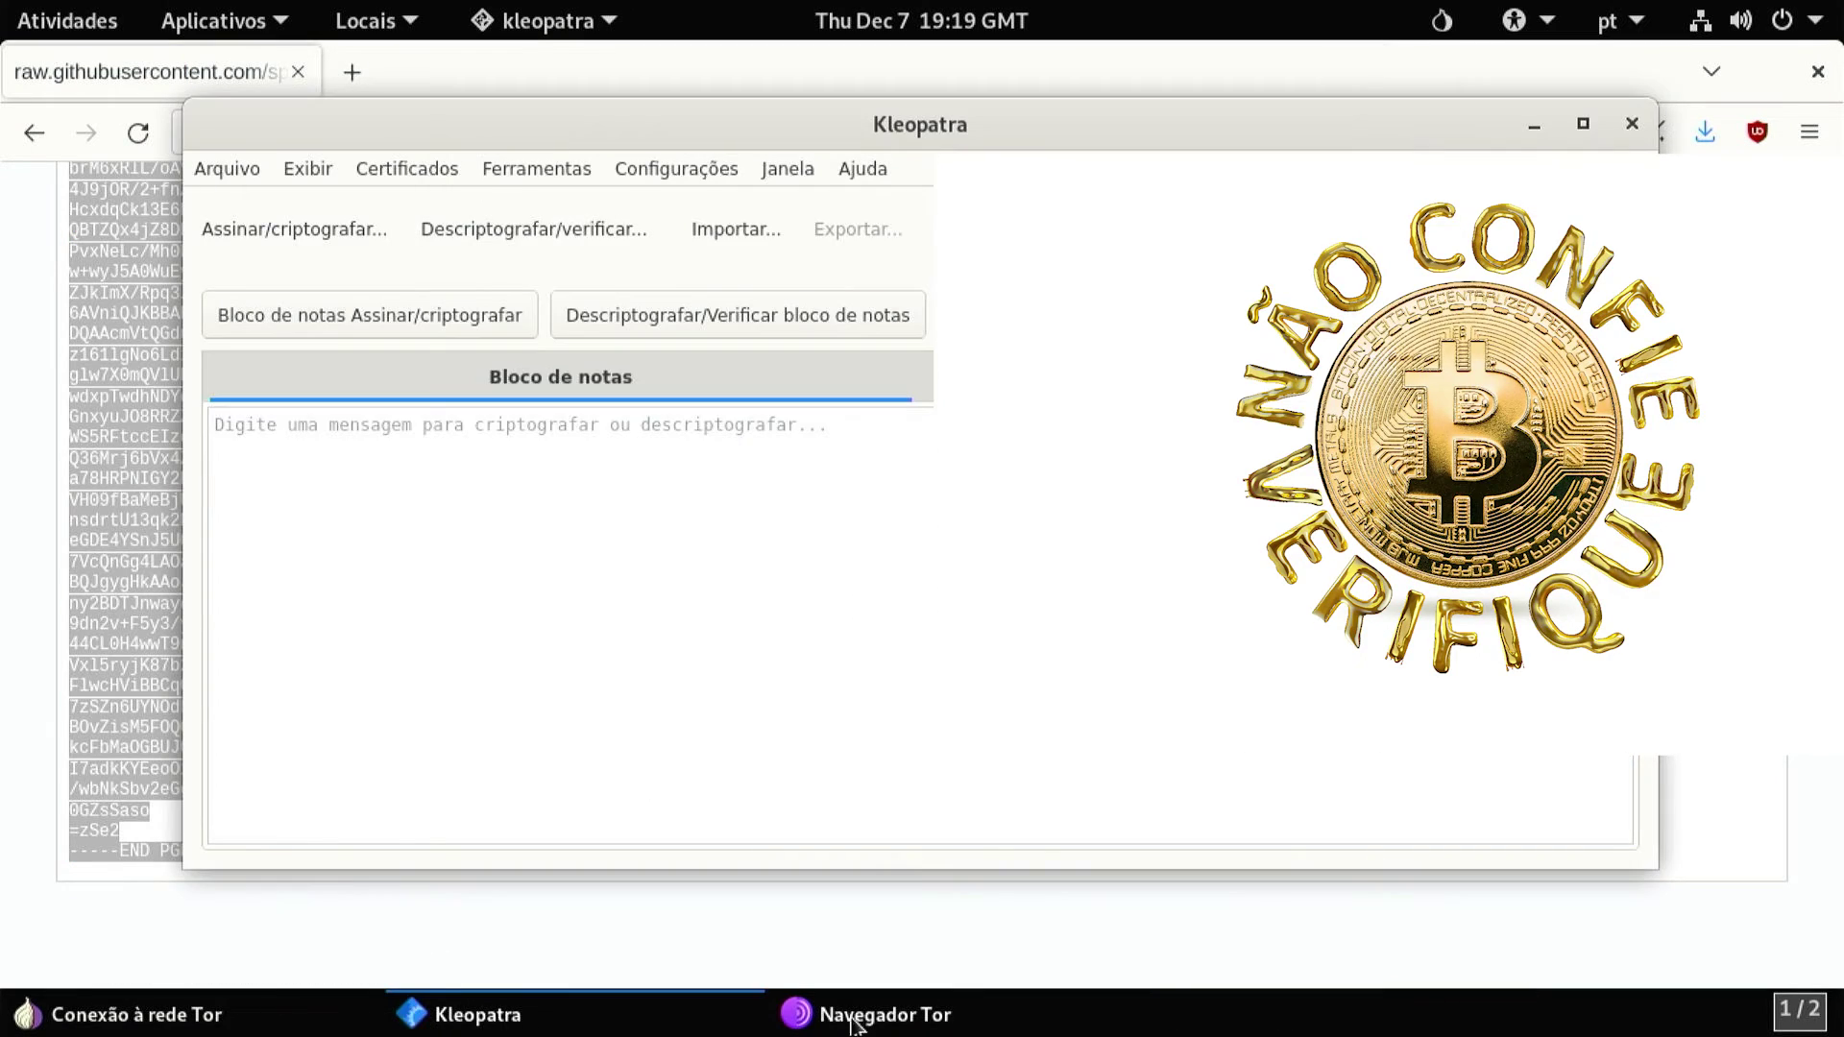
pyautogui.click(851, 1016)
pyautogui.click(33, 131)
# Paste the third signer's key into the Notepad, import it and certify it
pyautogui.click(864, 242)
pyautogui.moveTo(71, 187); pyautogui.dragTo(423, 860)
pyautogui.rightClick(523, 379)
pyautogui.click(566, 404)
pyautogui.click(477, 1015)
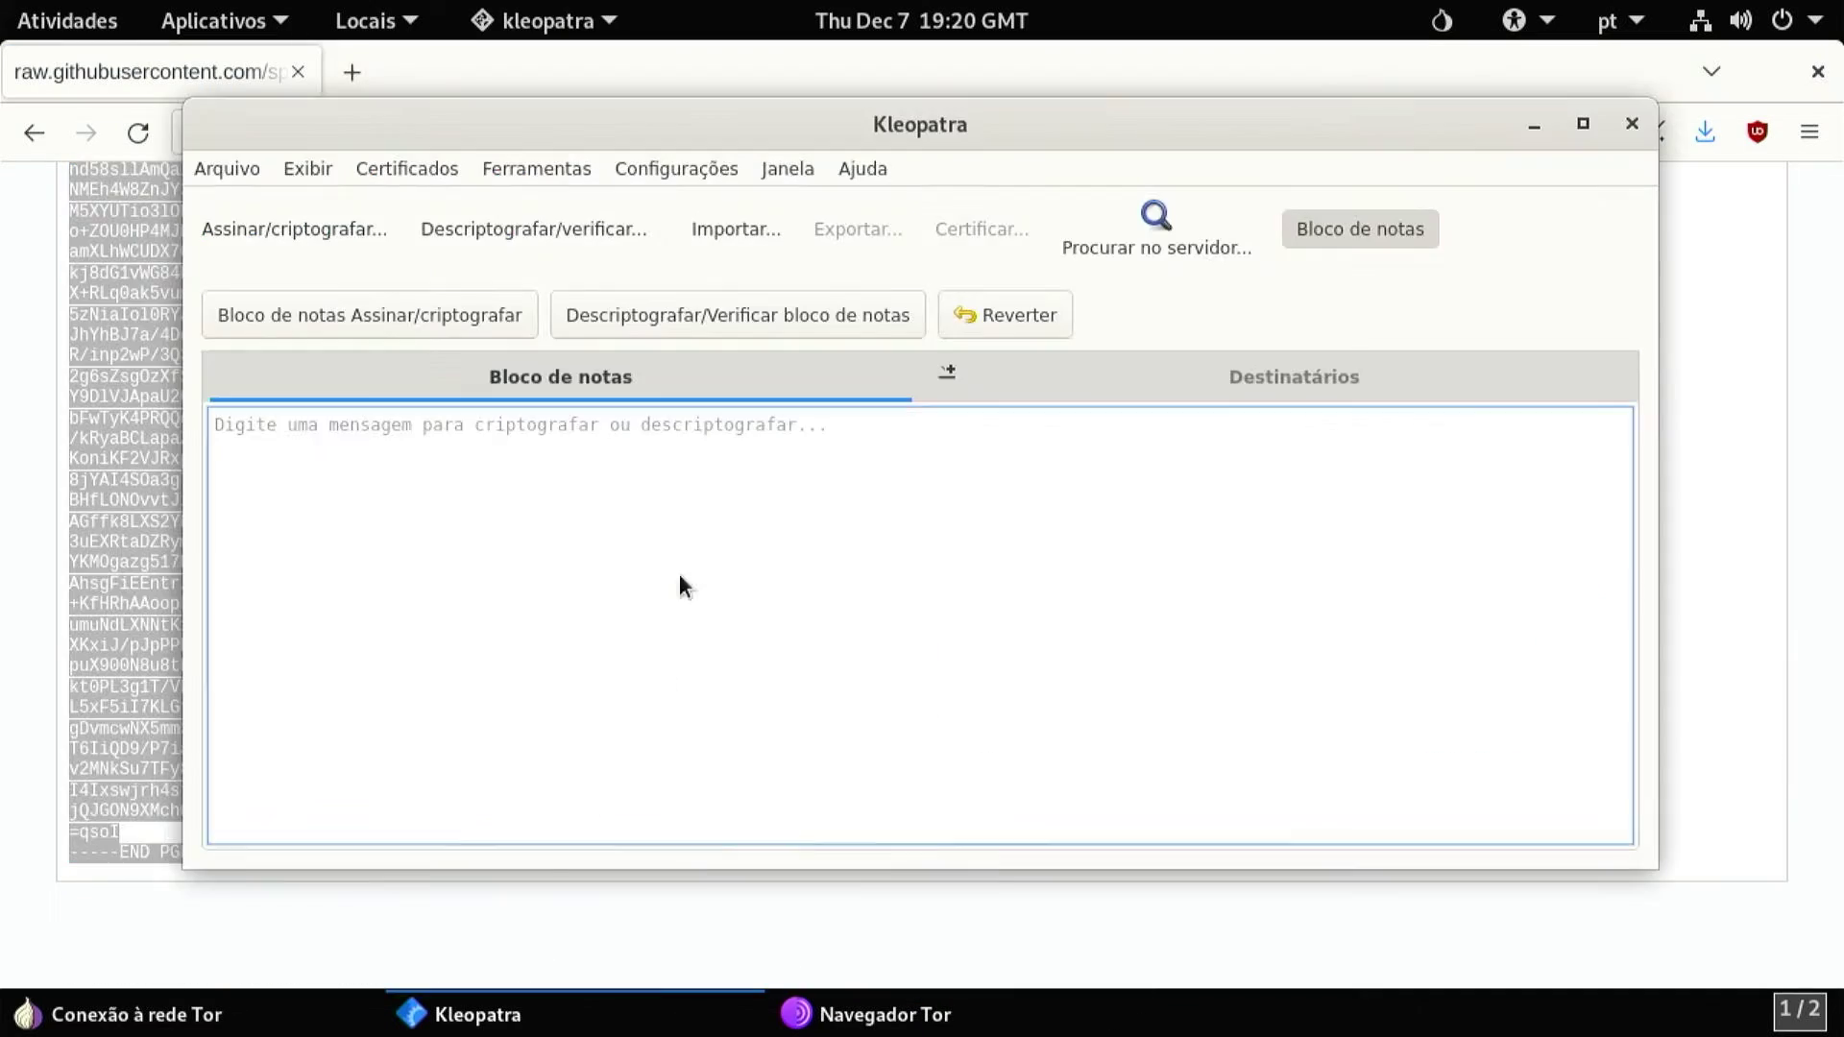
pyautogui.click(683, 584)
pyautogui.hotkey('ctrl', 'v')
pyautogui.click(322, 315)
pyautogui.click(1229, 596)
pyautogui.click(1296, 743)
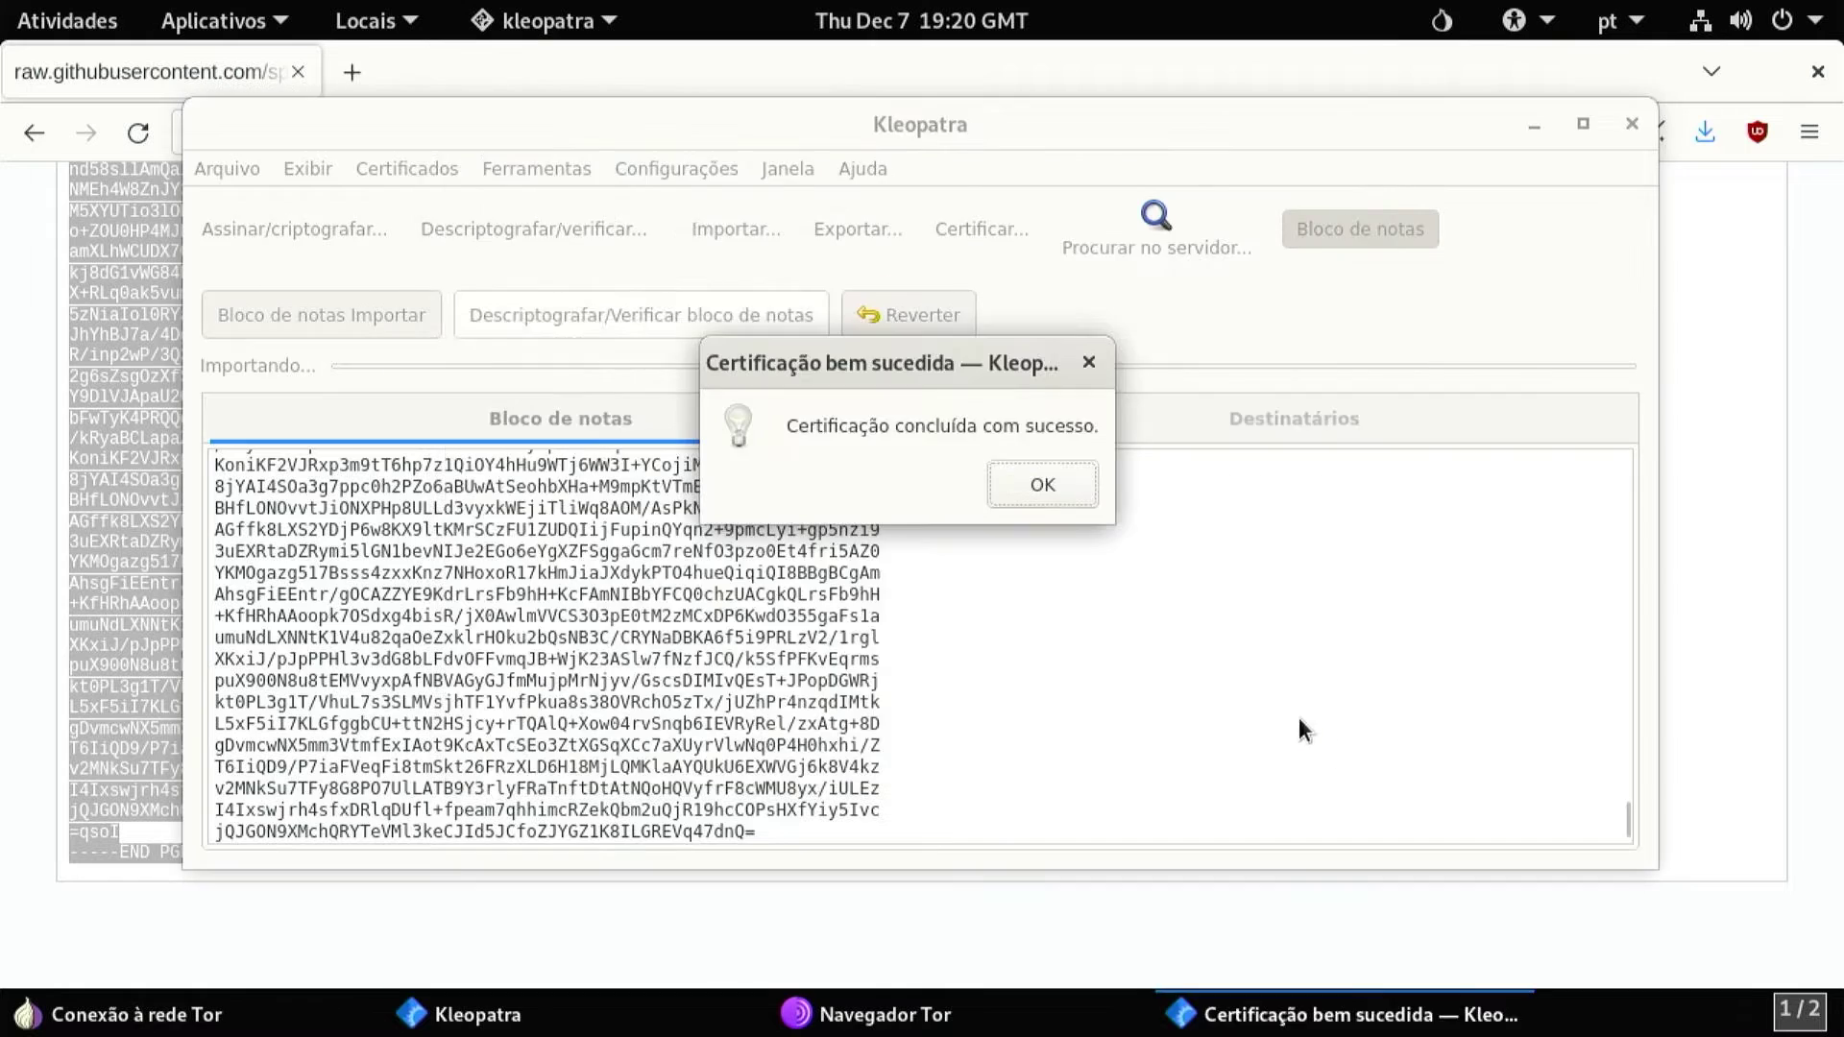
pyautogui.press('Return')
pyautogui.click(67, 24)
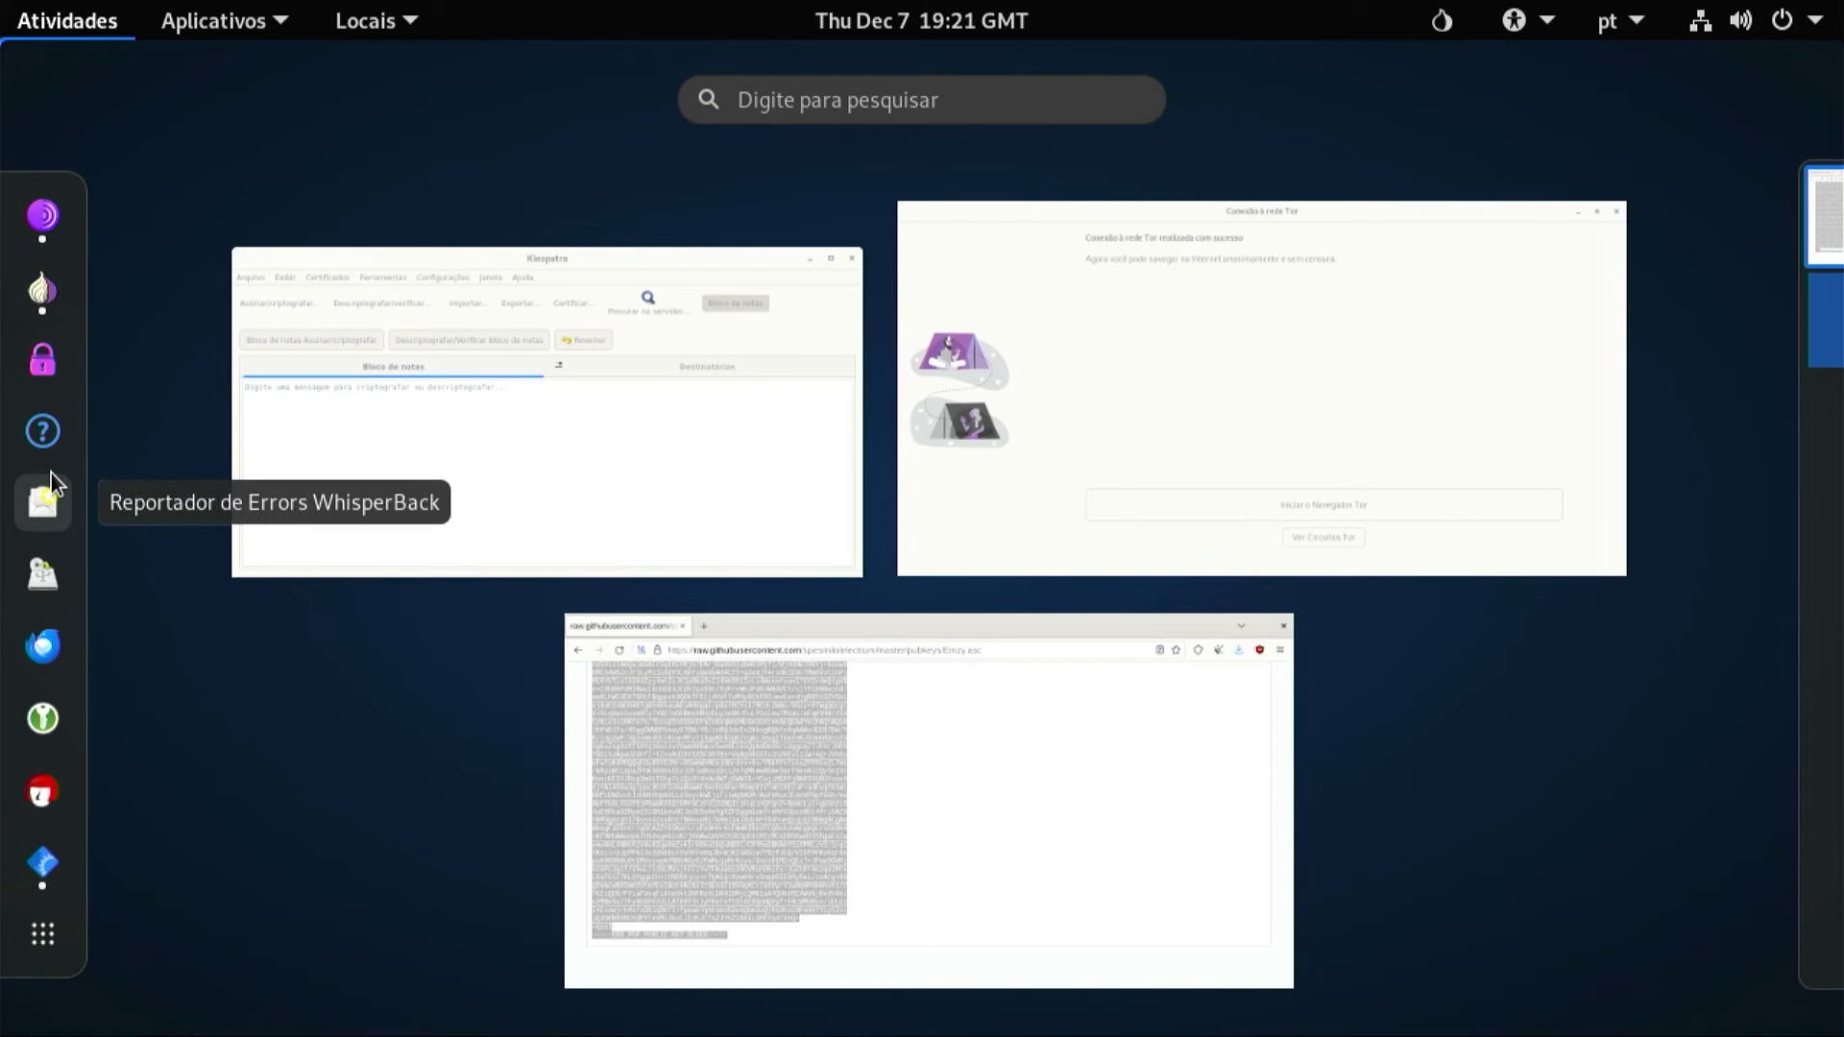
# Open Arquivos from the application grid and view the empty Downloads folder
pyautogui.click(42, 951)
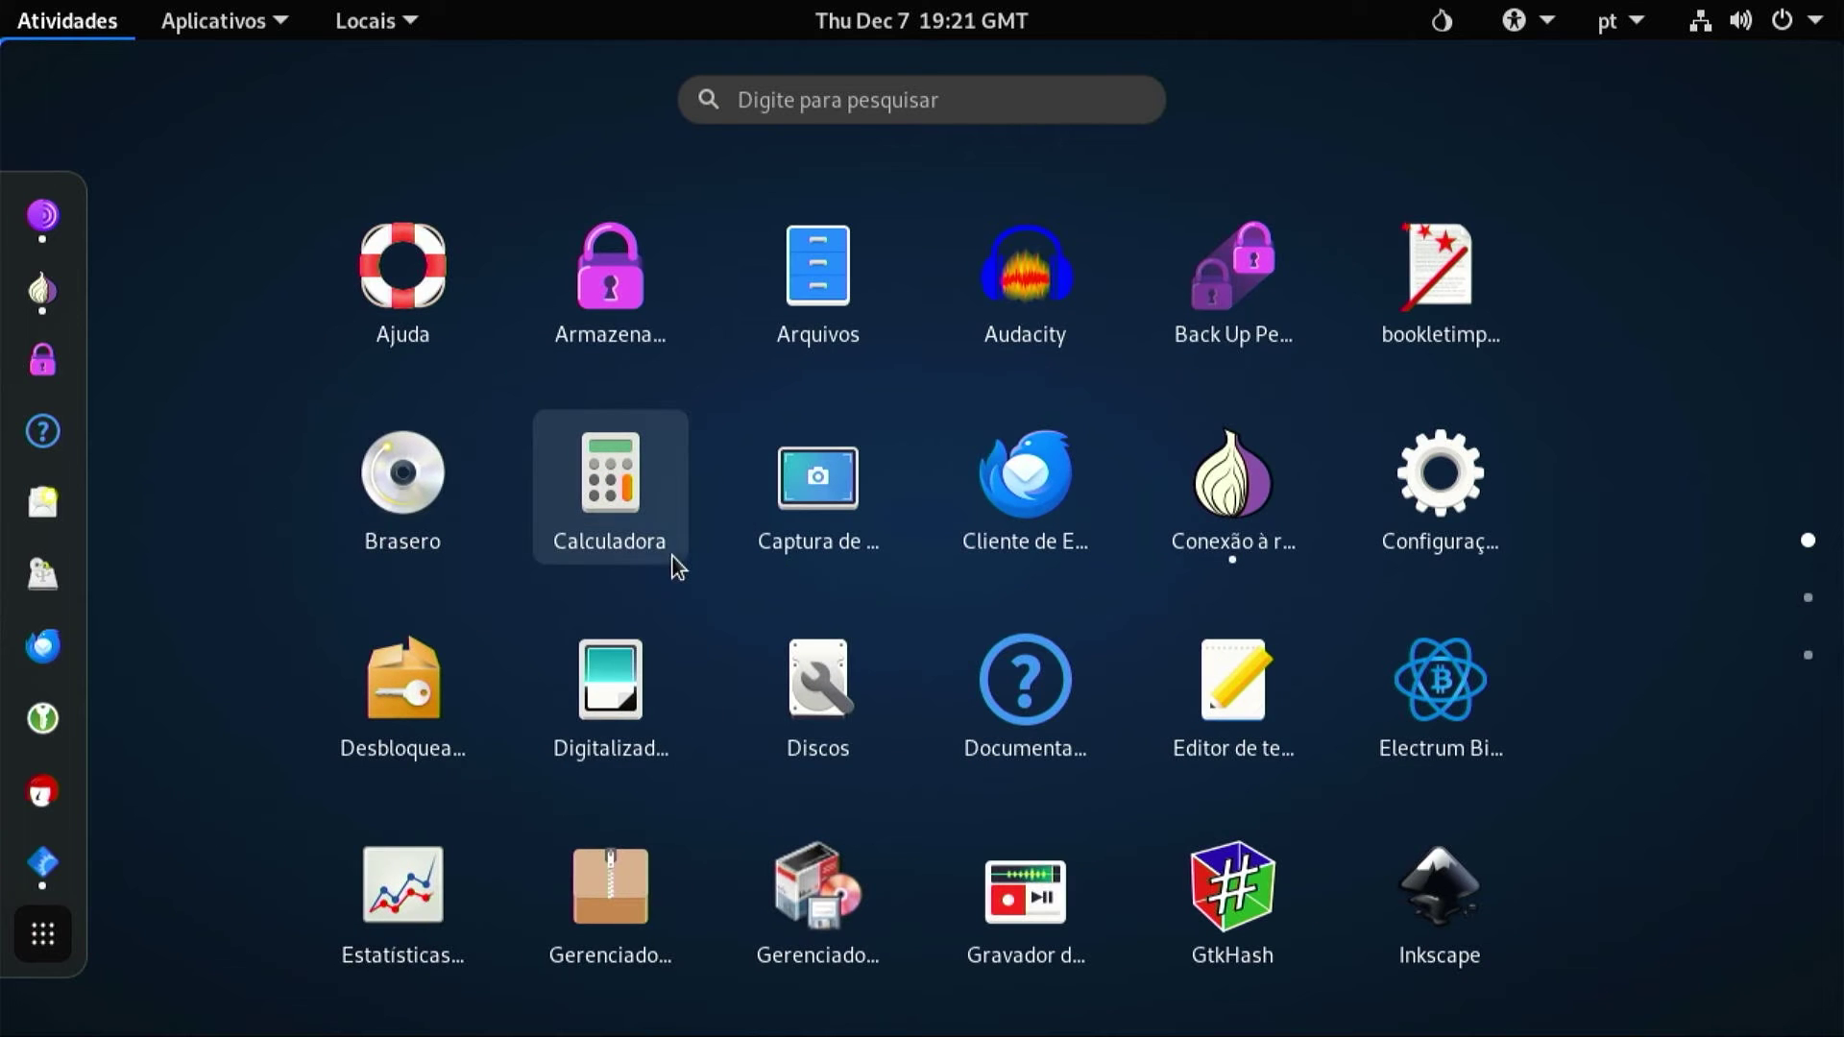
pyautogui.click(841, 341)
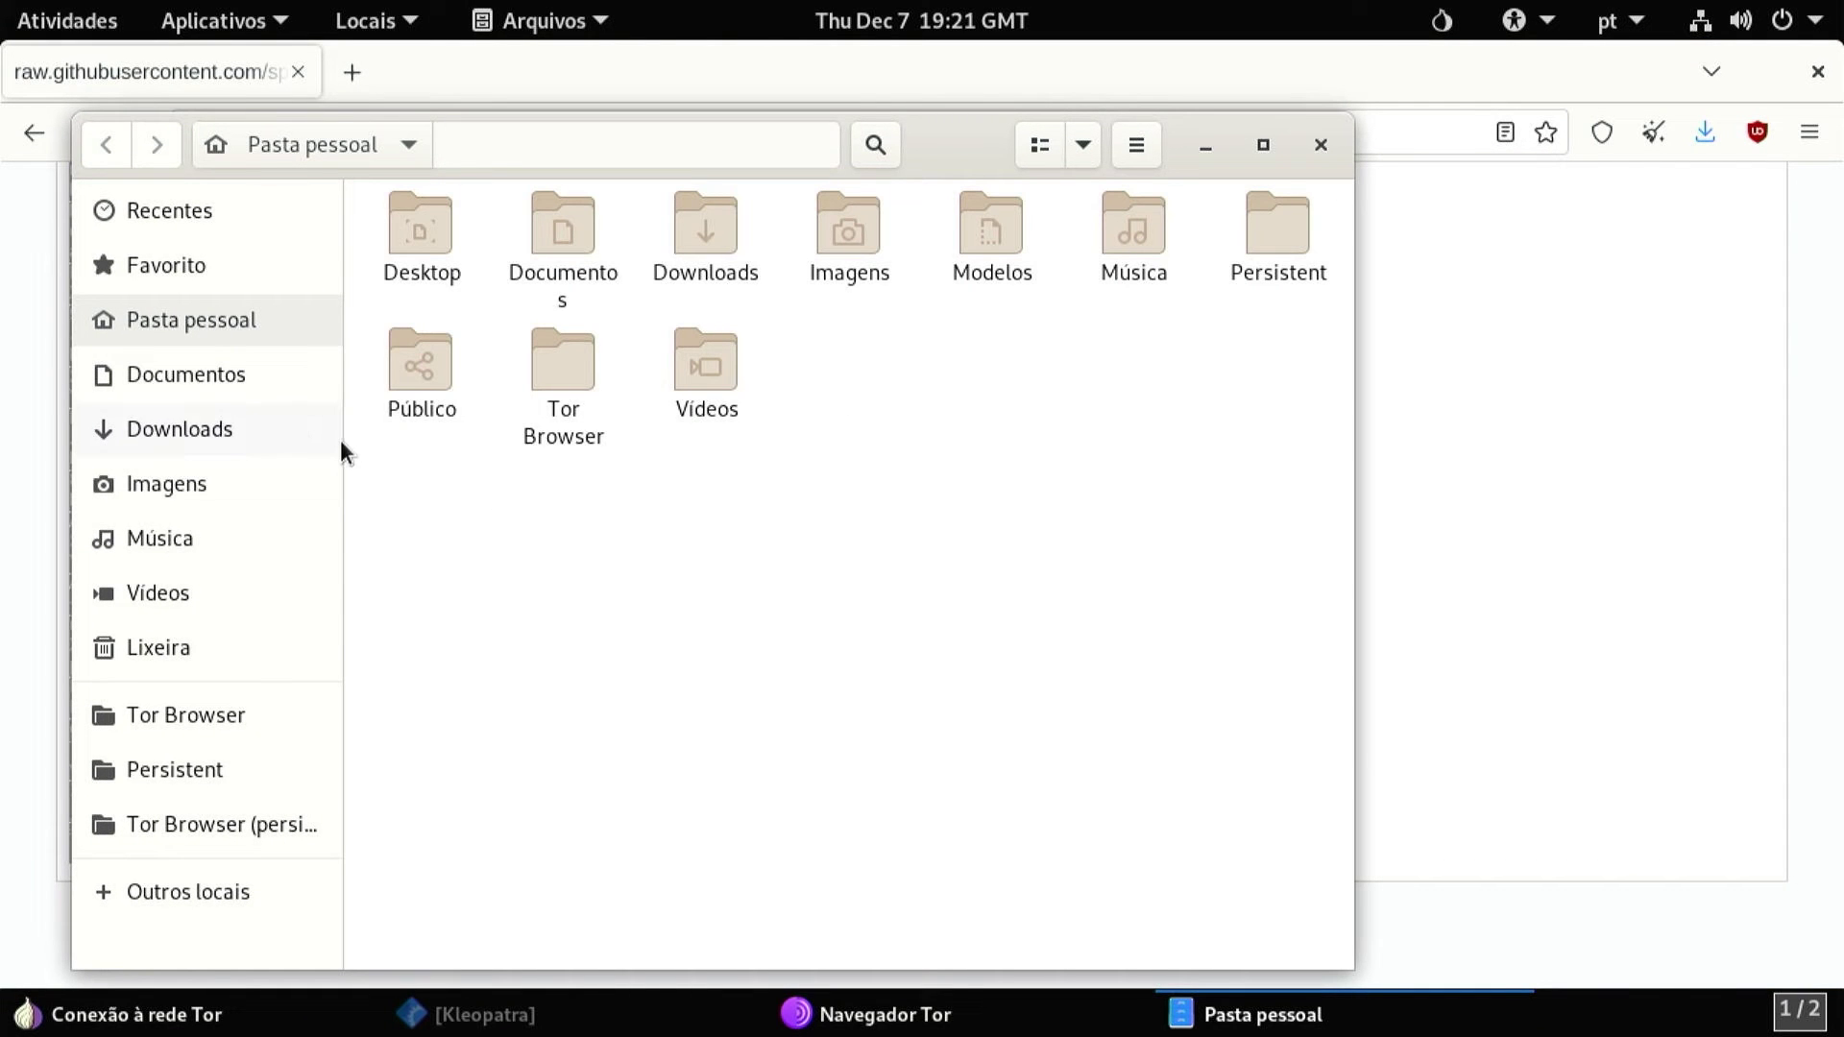
pyautogui.click(237, 431)
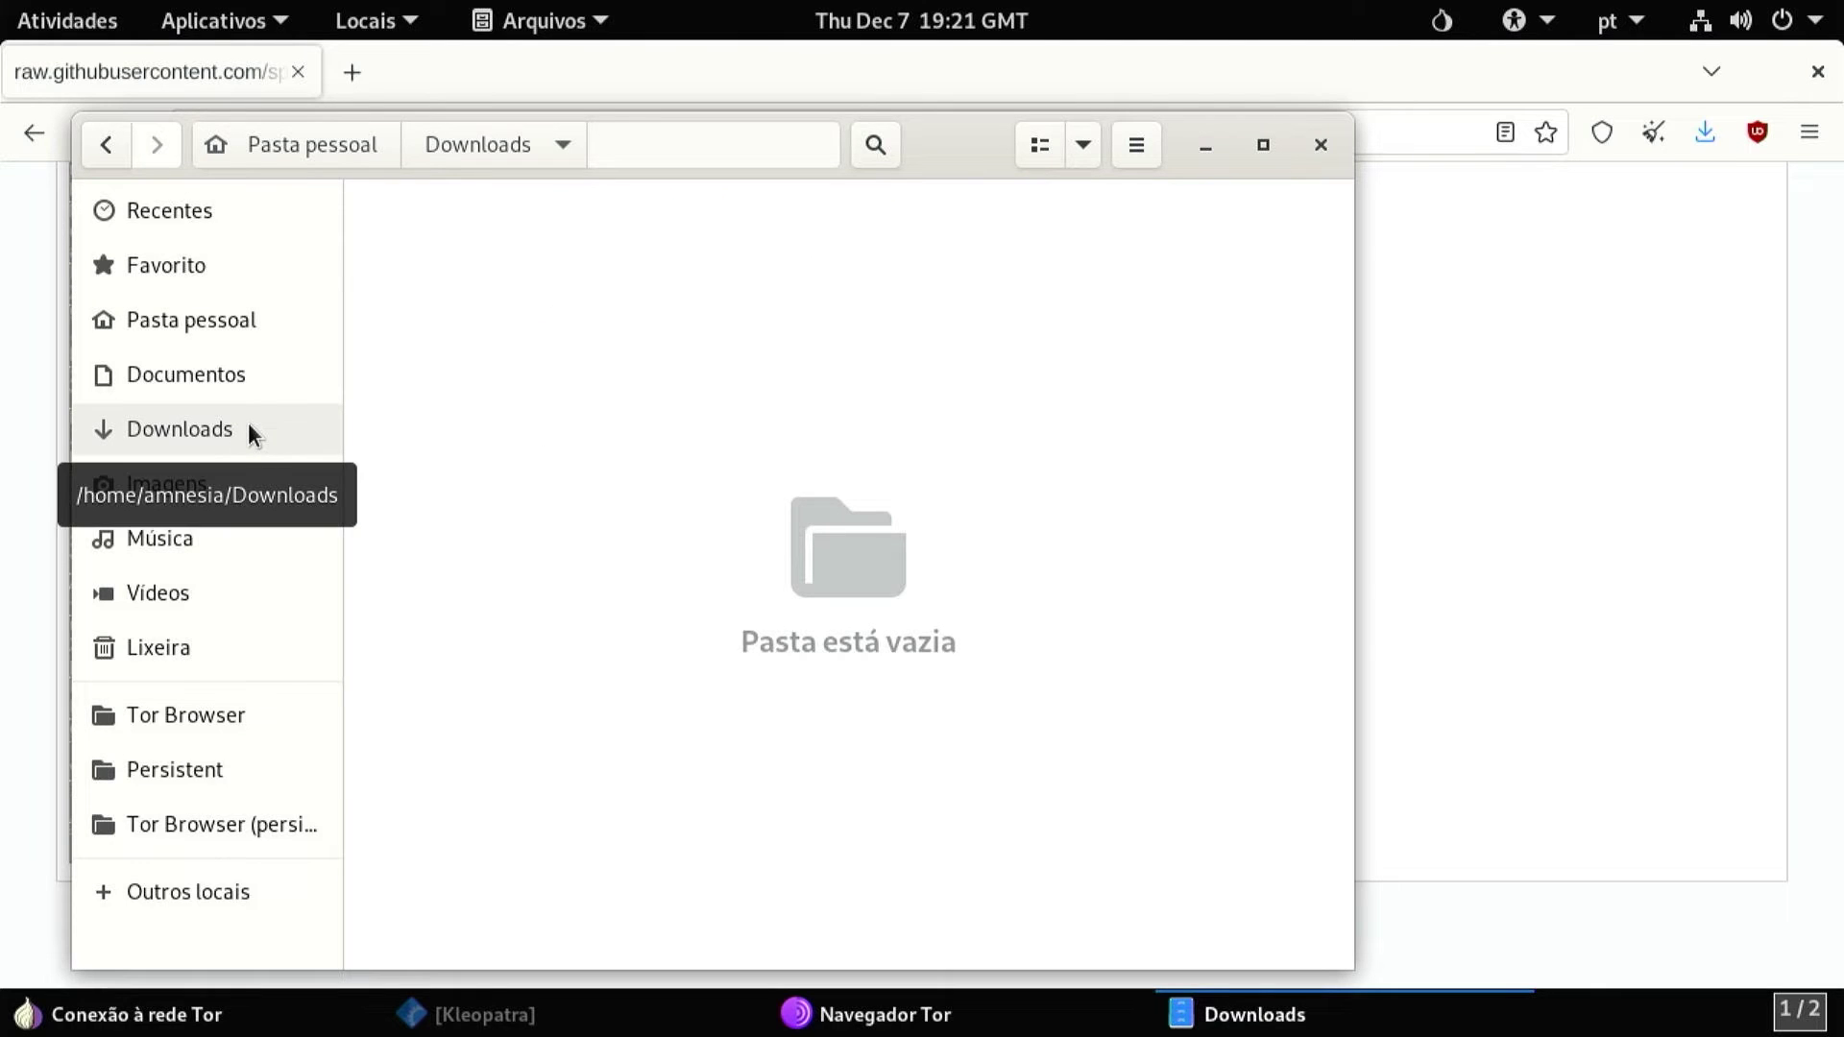